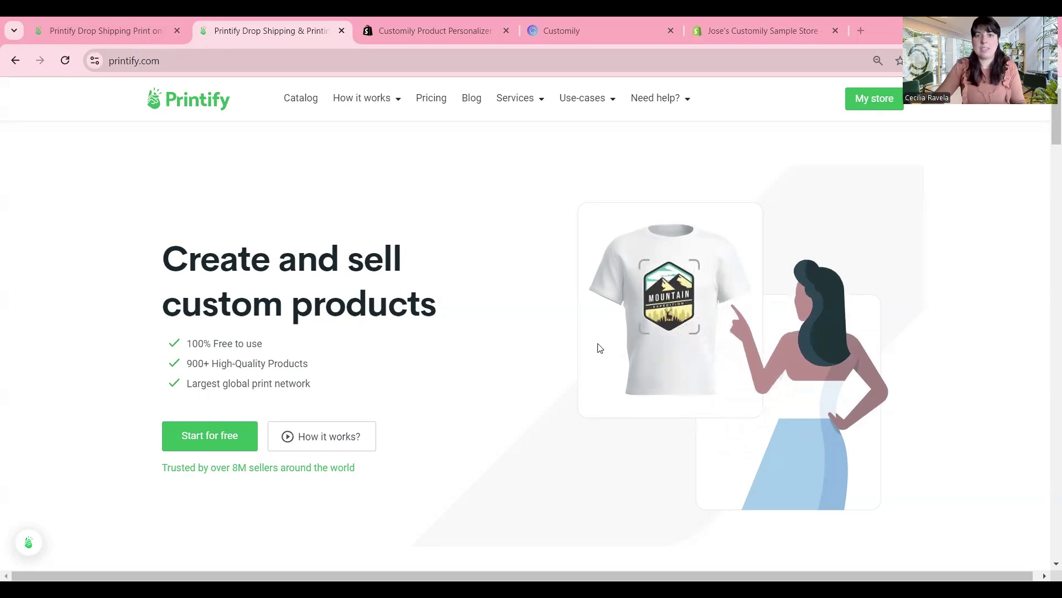
# Open the Printify product catalog, look through its categories and featured product sections, and return to the dashboard.
pyautogui.click(304, 108)
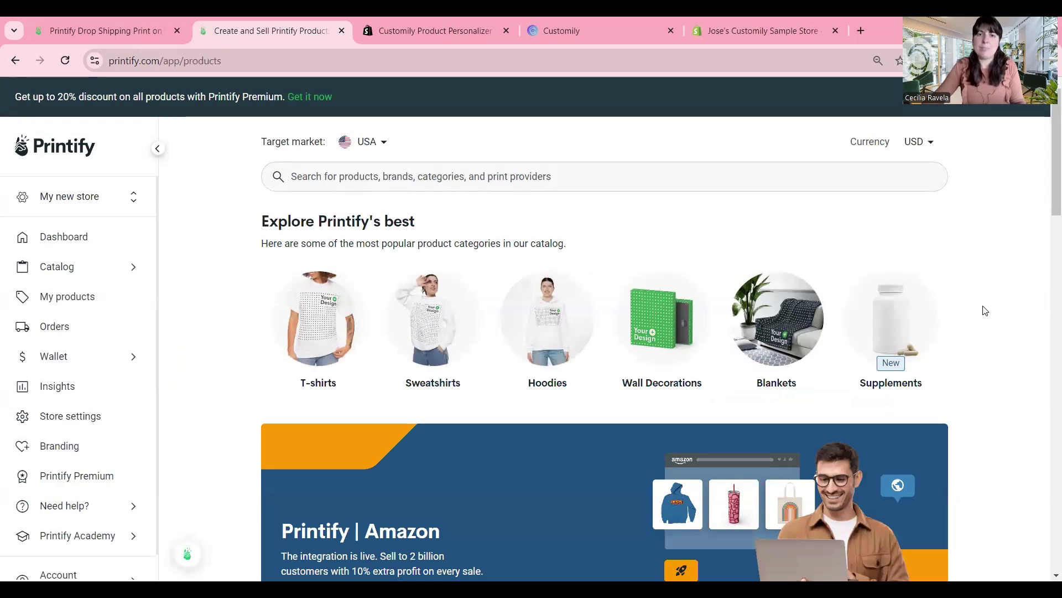
pyautogui.scroll(-6, 985, 311)
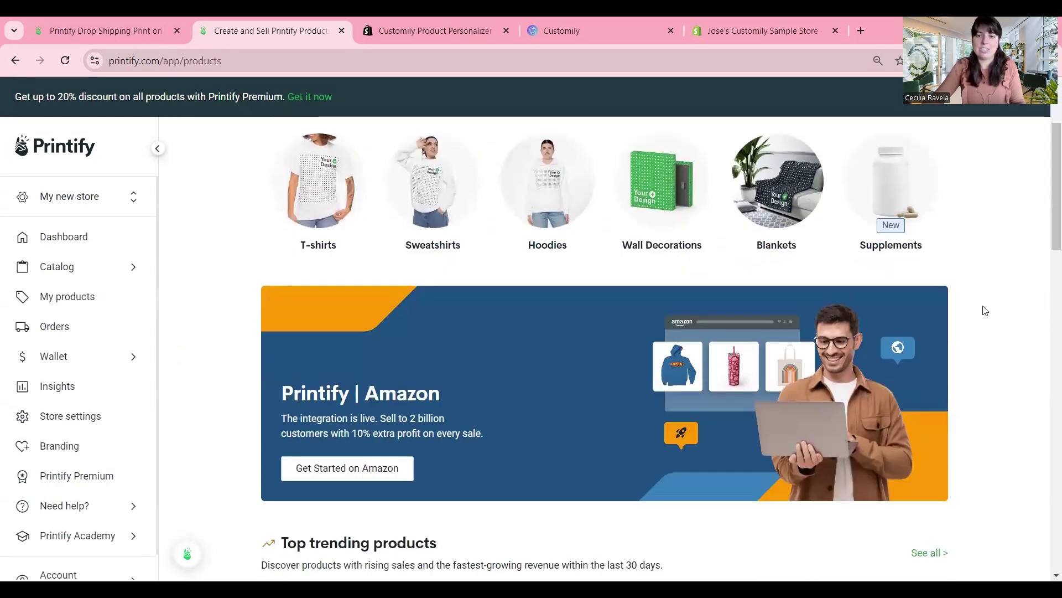
pyautogui.scroll(-1, 985, 311)
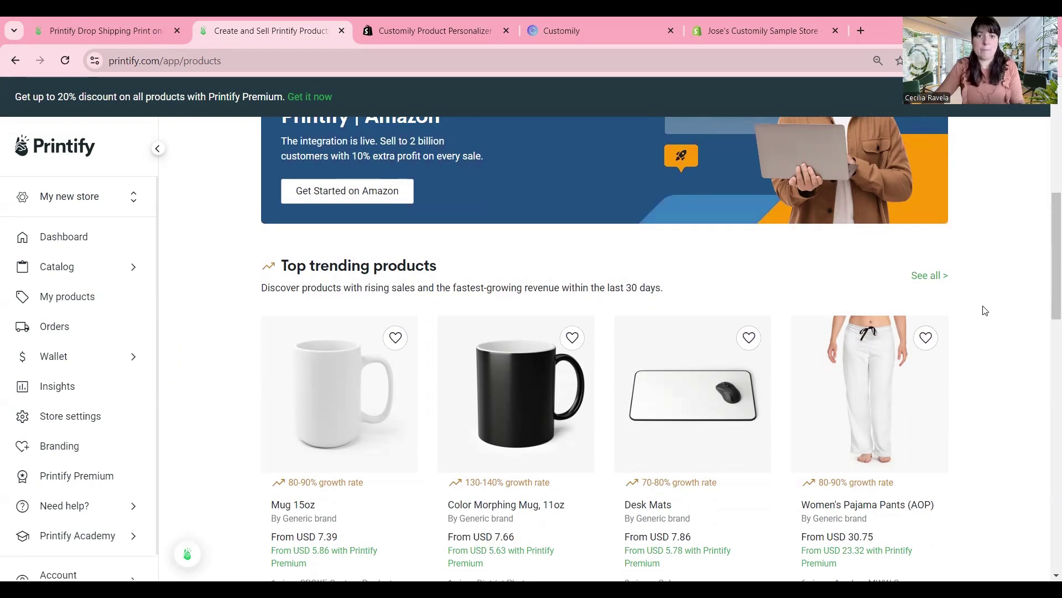
pyautogui.scroll(-2, 985, 311)
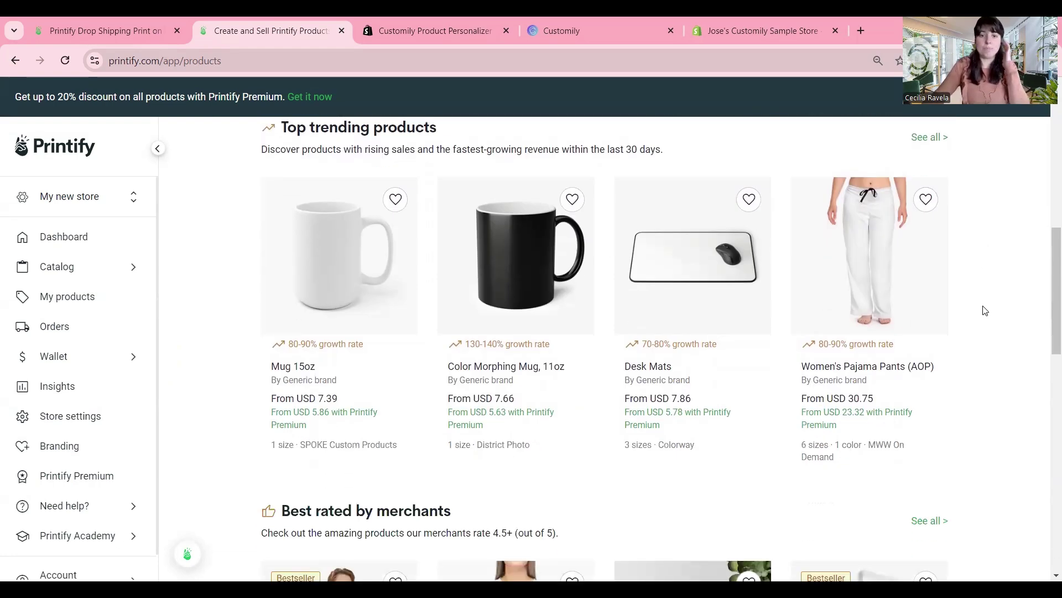
pyautogui.scroll(-1, 984, 311)
pyautogui.scroll(-2, 985, 310)
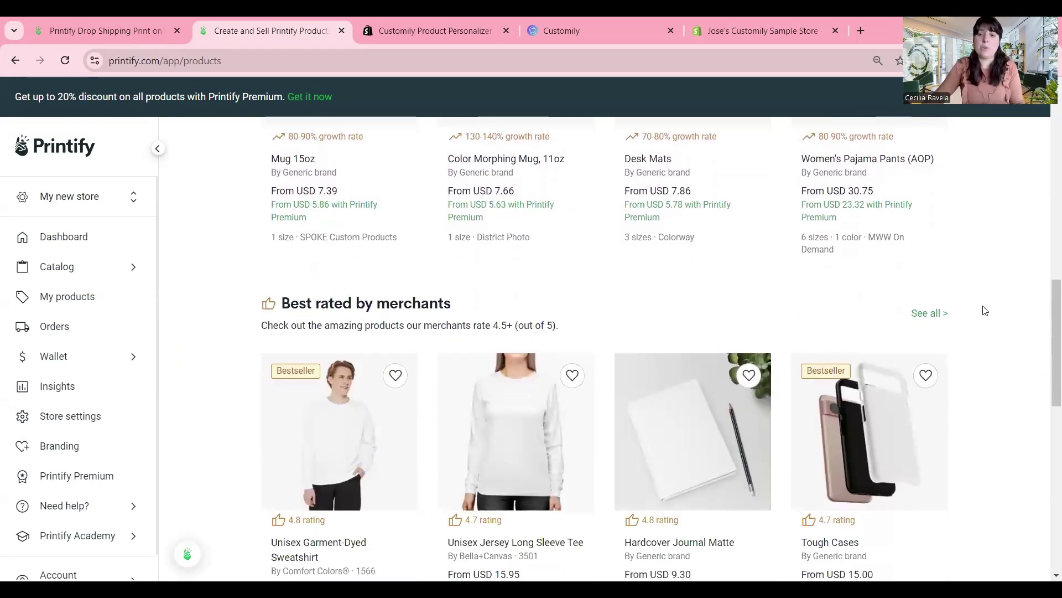
pyautogui.scroll(-3, 969, 381)
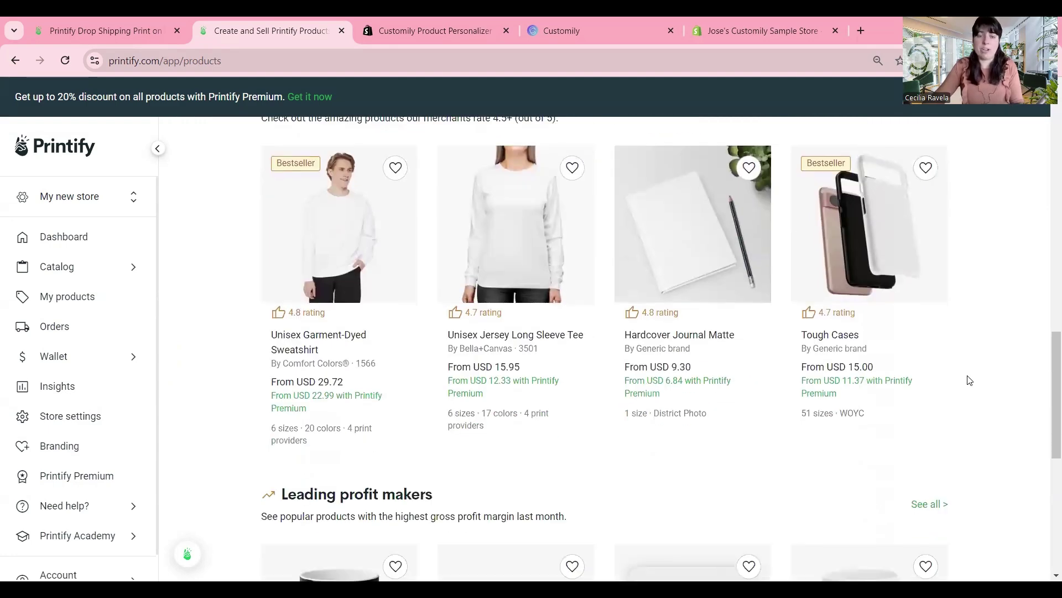
pyautogui.scroll(-6, 969, 380)
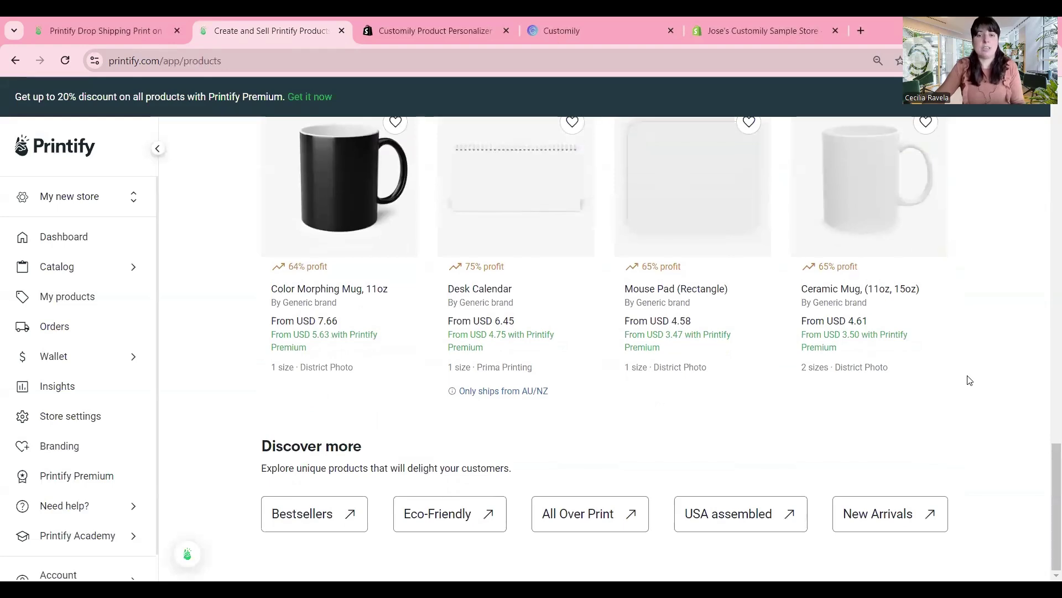
pyautogui.scroll(10, 969, 380)
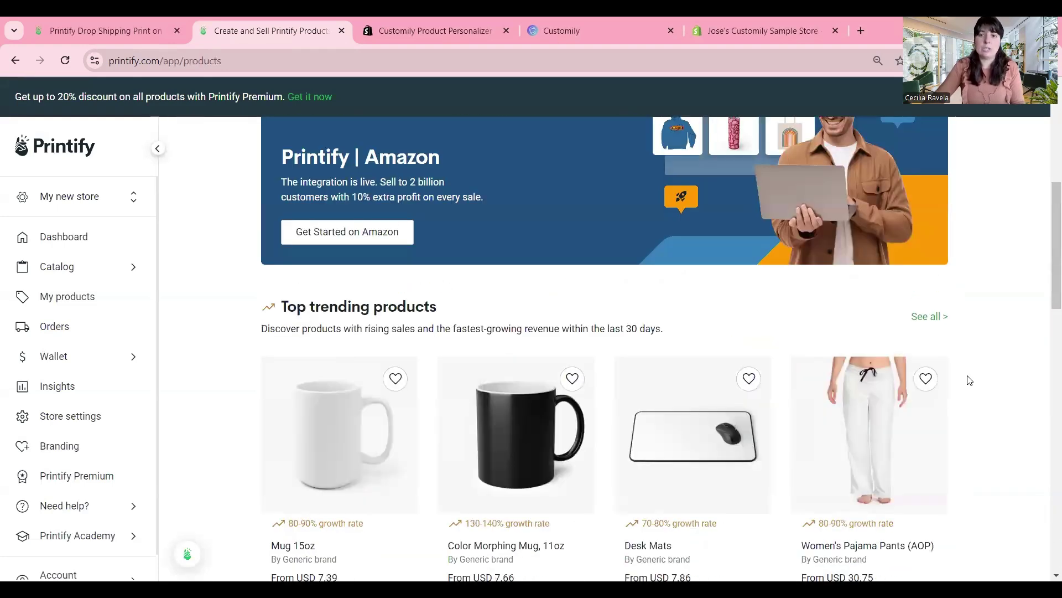
pyautogui.scroll(5, 969, 380)
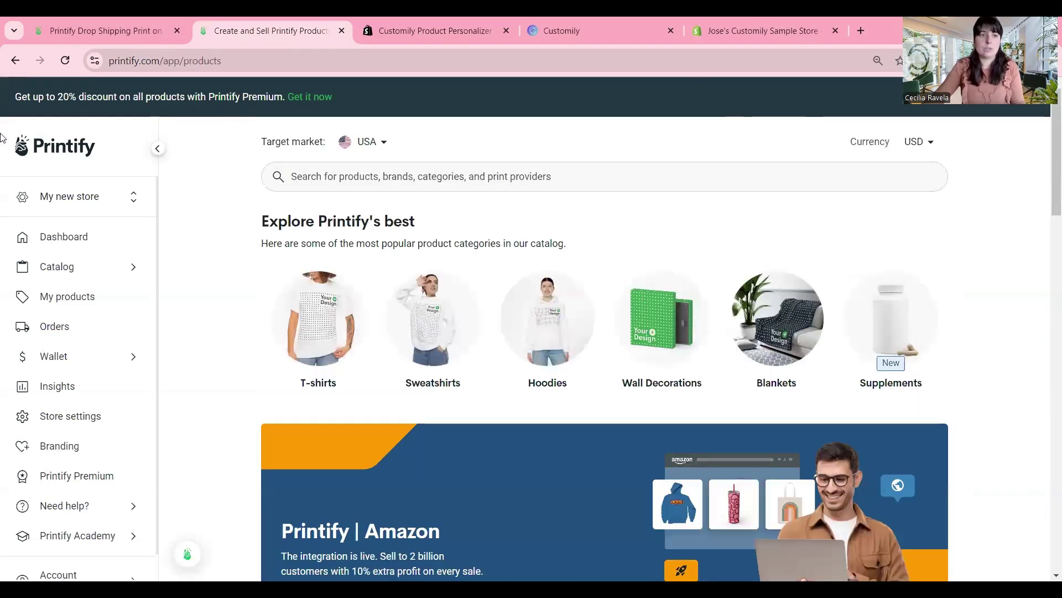
pyautogui.click(63, 160)
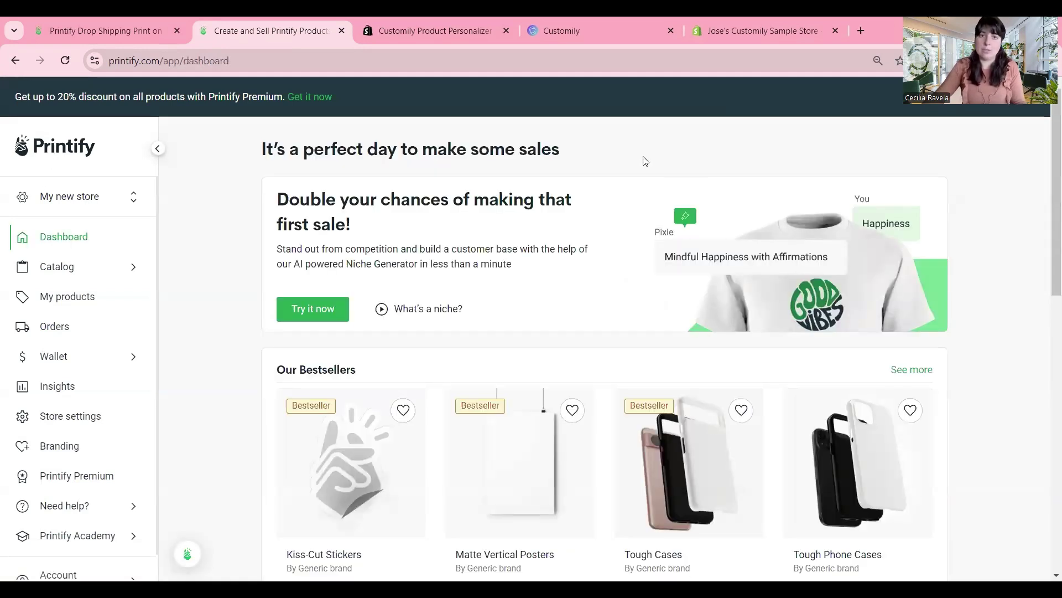
# Switch to the Shopify App Store and look over the Customily Product Personalizer listing.
pyautogui.click(381, 31)
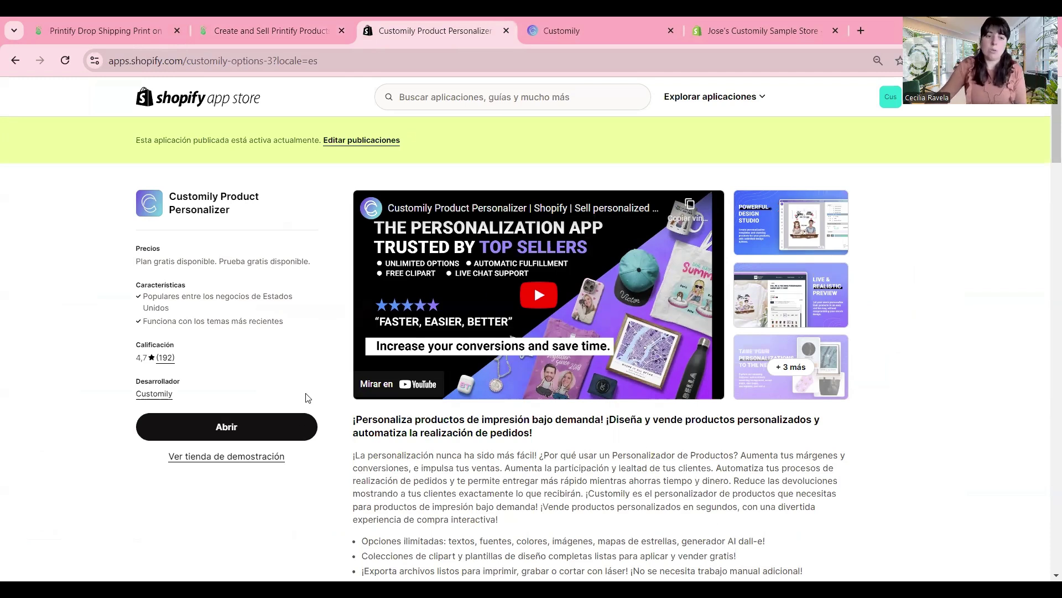
pyautogui.scroll(-1, 304, 460)
pyautogui.scroll(1, 307, 469)
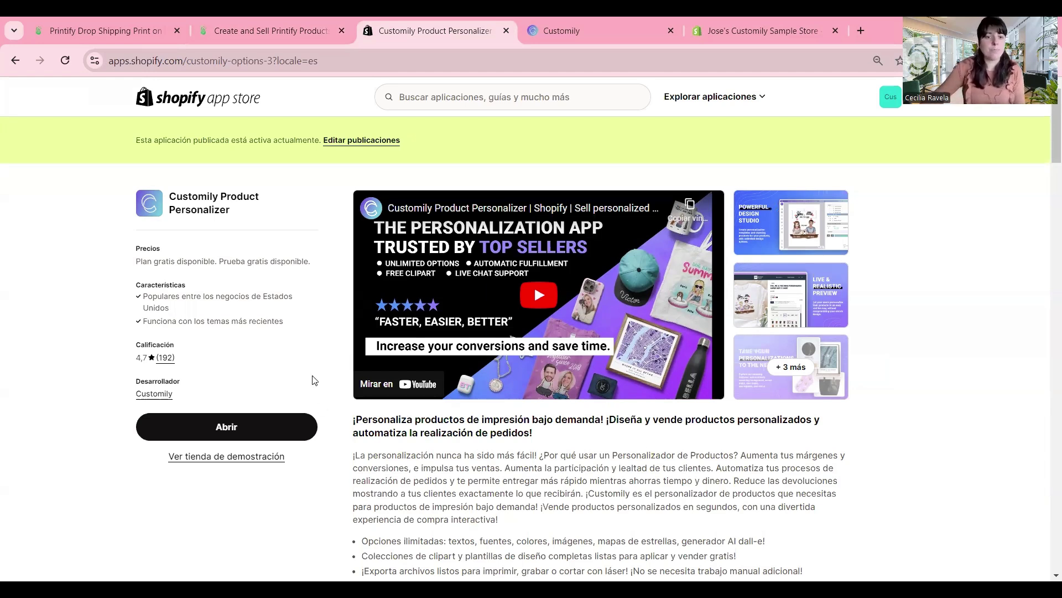
pyautogui.scroll(-1, 310, 376)
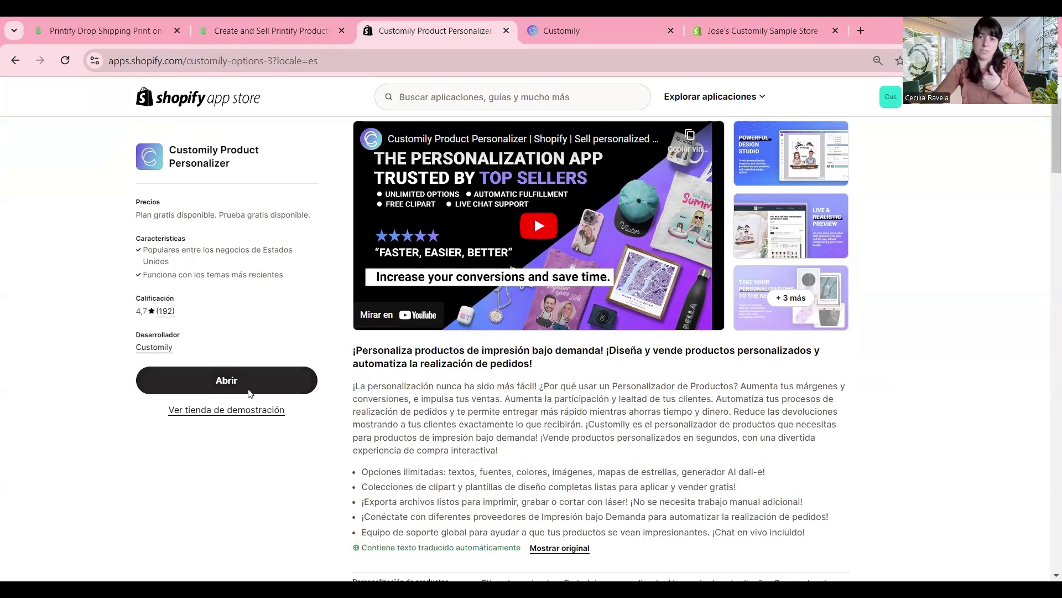
pyautogui.scroll(1, 249, 393)
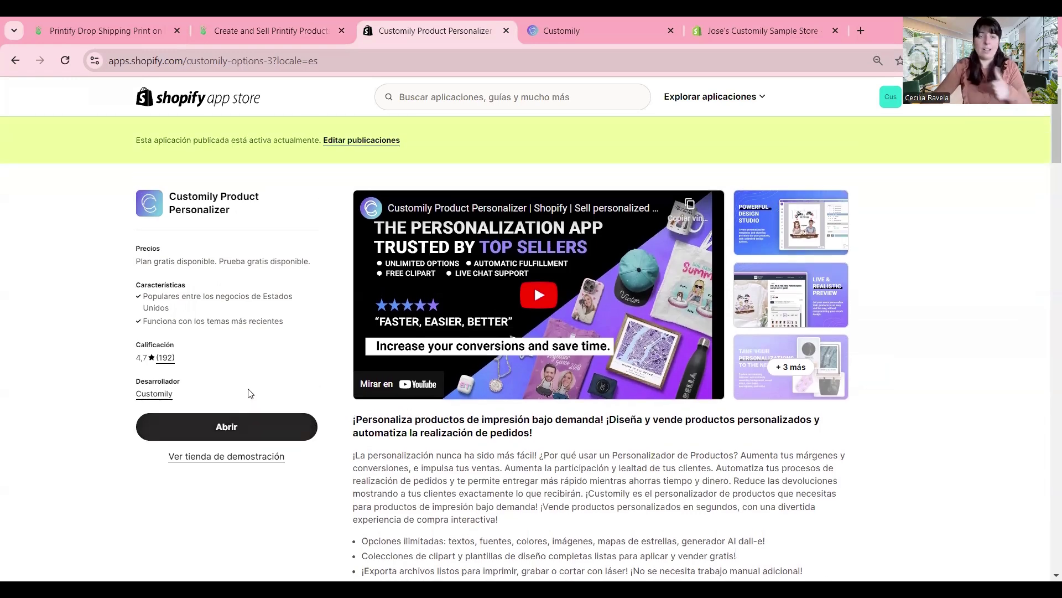
# Switch back to the Printify dashboard and open the account's Connections page.
pyautogui.click(269, 34)
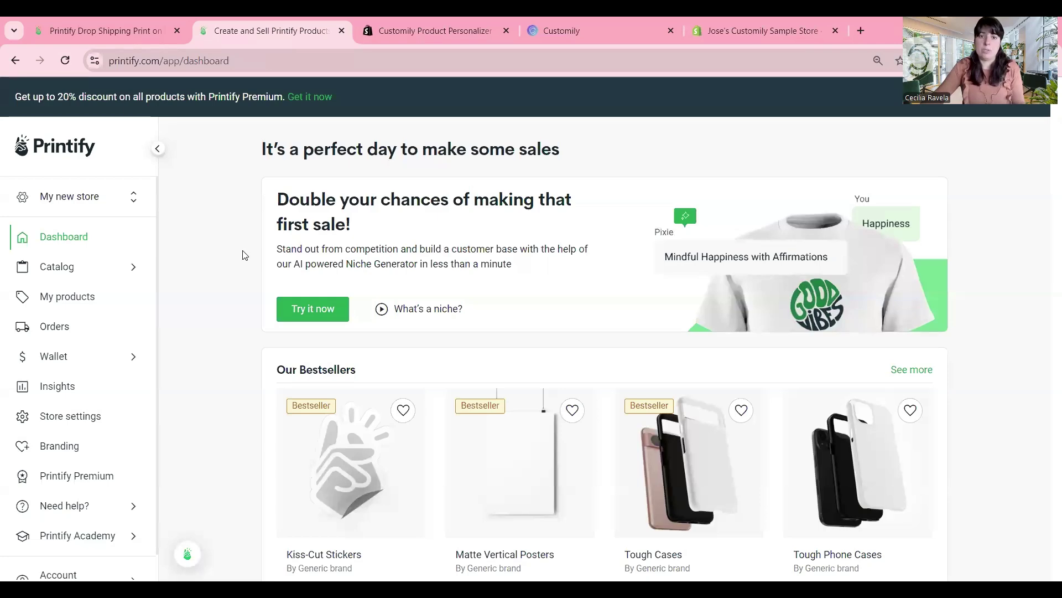
pyautogui.hotkey('ctrl', 'shift', 'Tab')
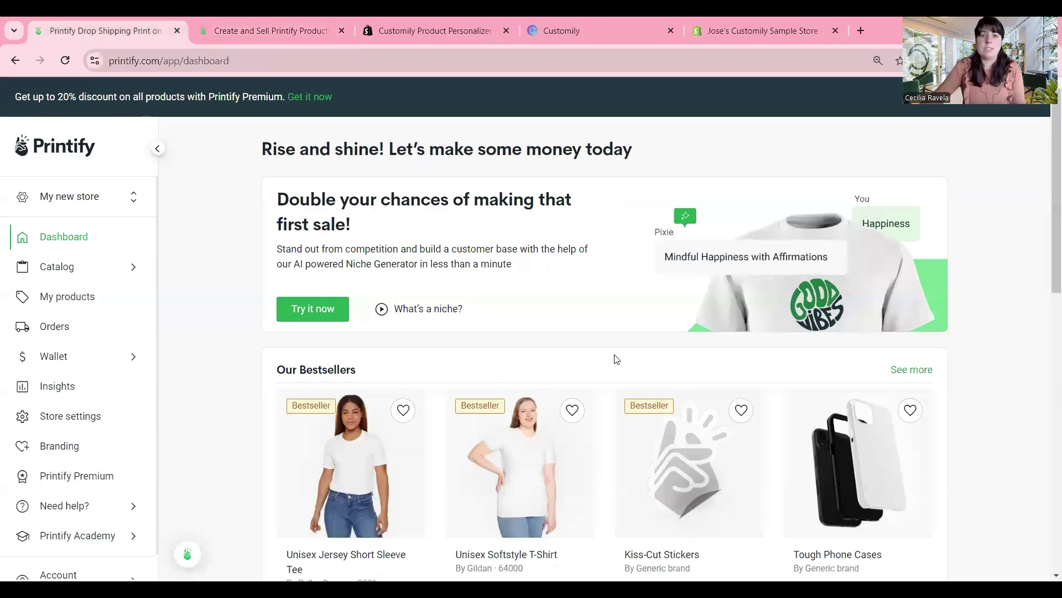
pyautogui.scroll(-8, 640, 315)
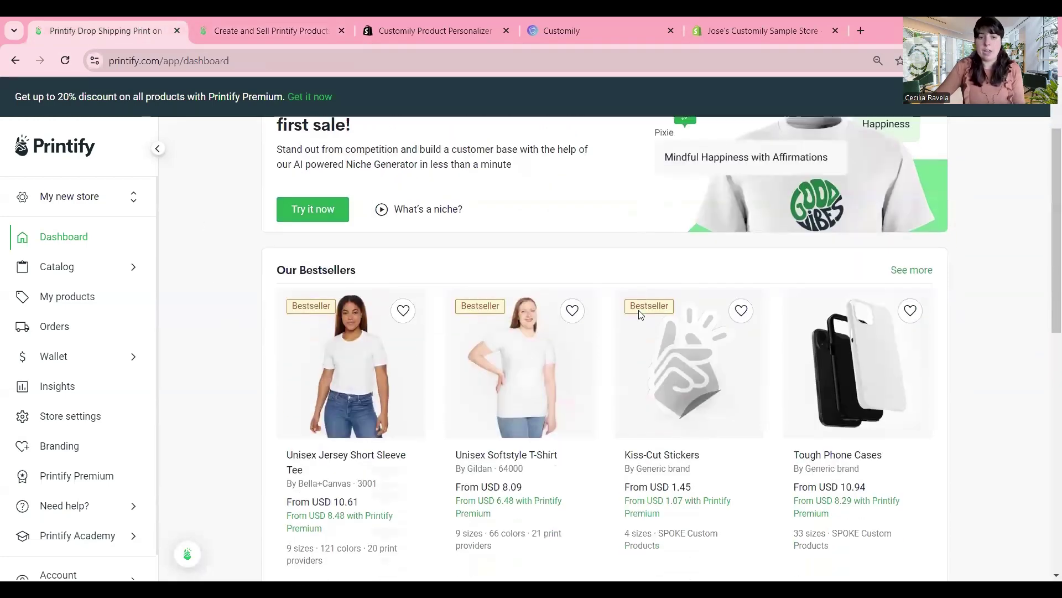
pyautogui.scroll(7, 637, 311)
pyautogui.scroll(2, 639, 313)
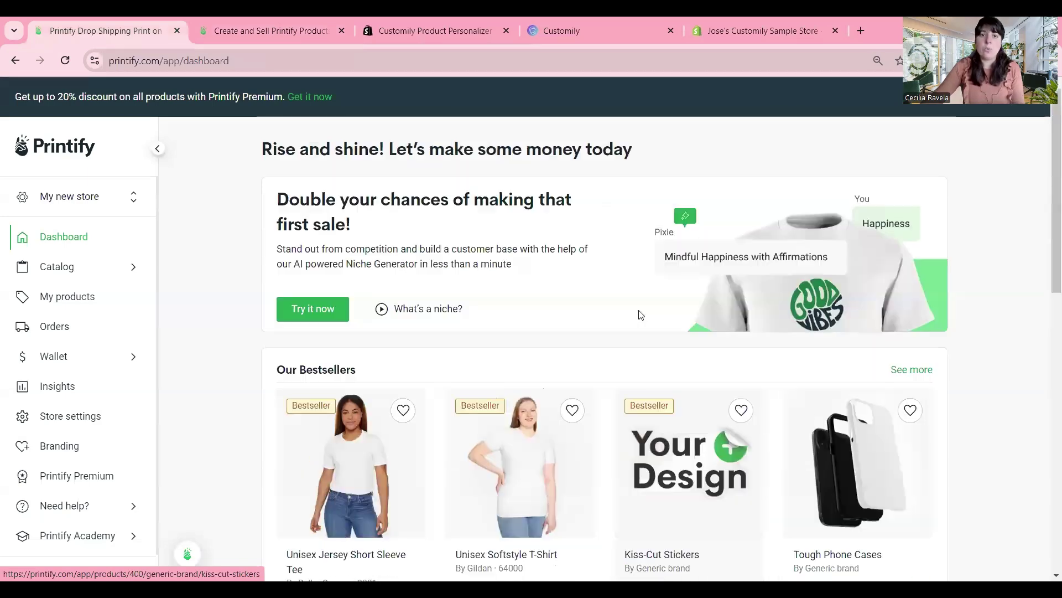
pyautogui.scroll(-1, 126, 284)
pyautogui.scroll(-3, 126, 285)
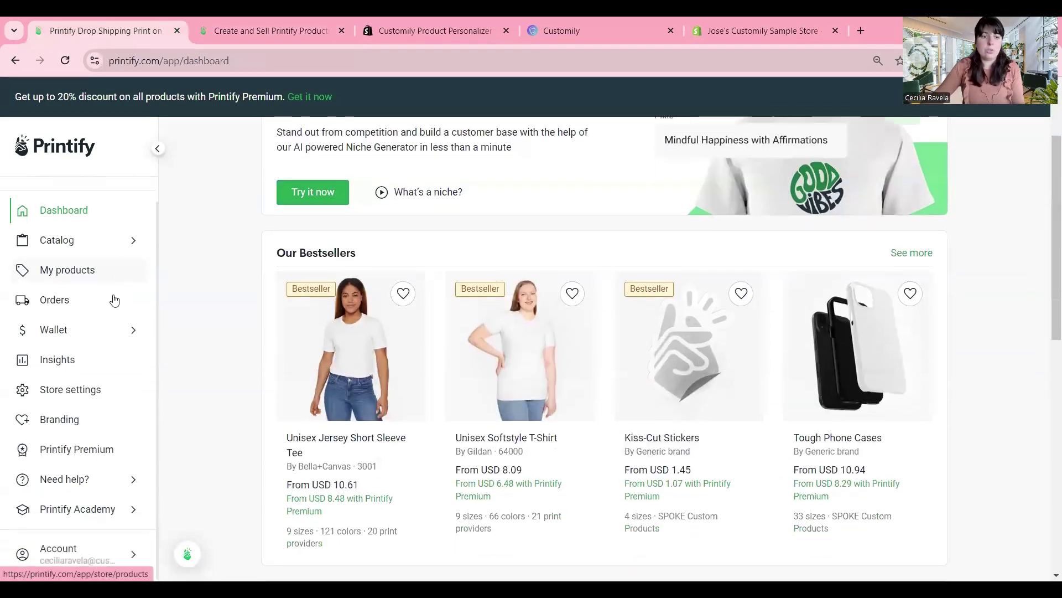
pyautogui.click(63, 560)
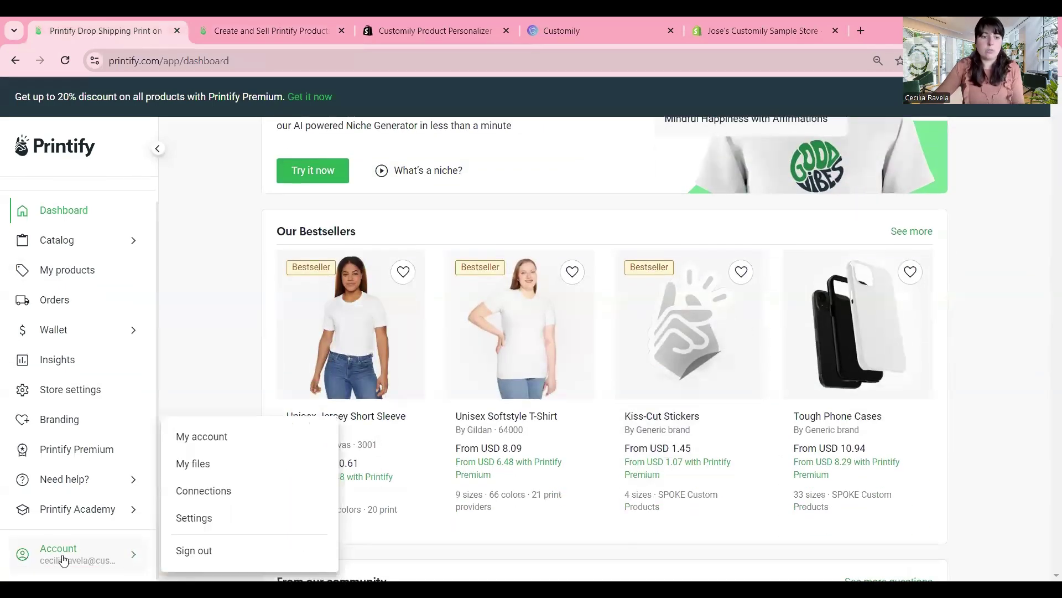
pyautogui.click(208, 500)
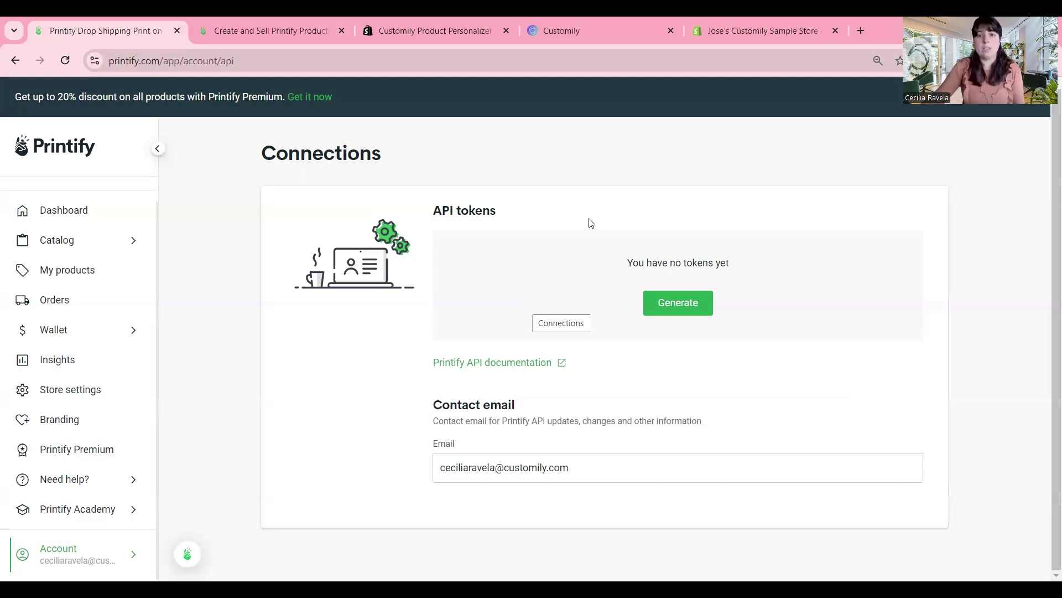
# Generate a new API token named Customily with all scopes (full access).
pyautogui.click(677, 304)
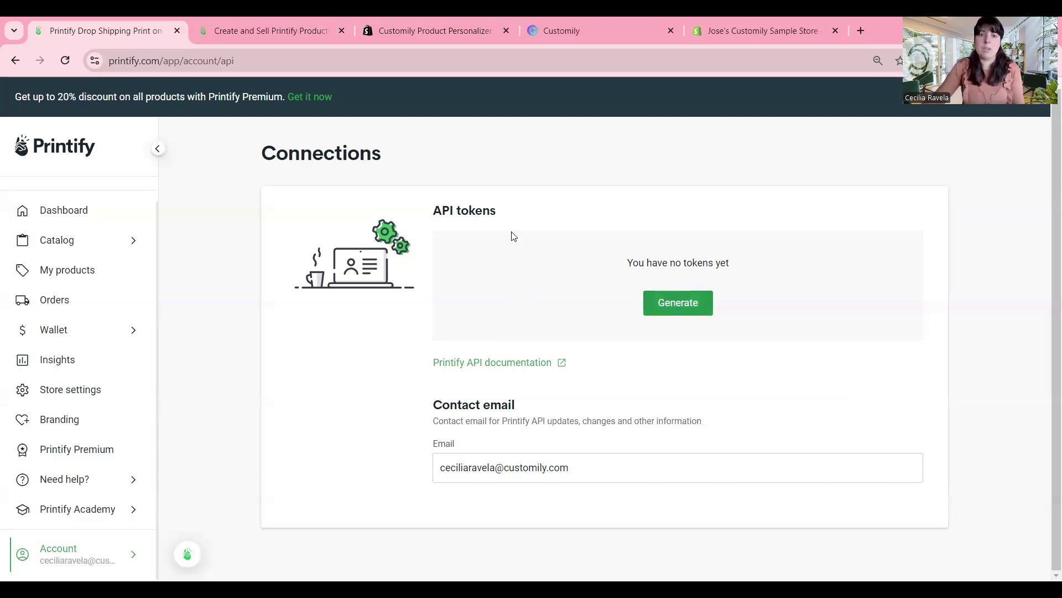
pyautogui.write('Customily')
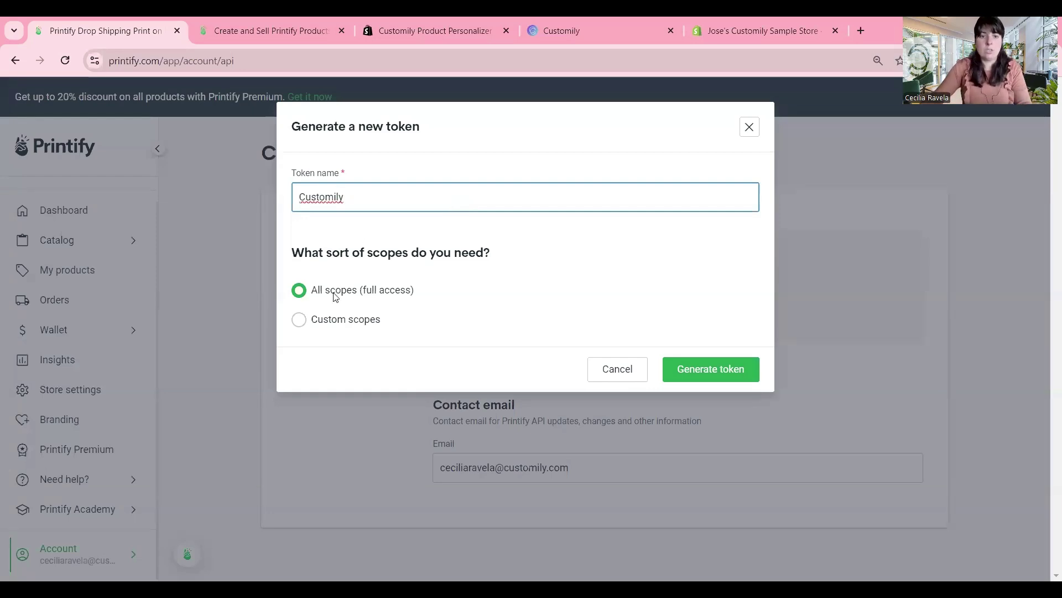
pyautogui.click(706, 375)
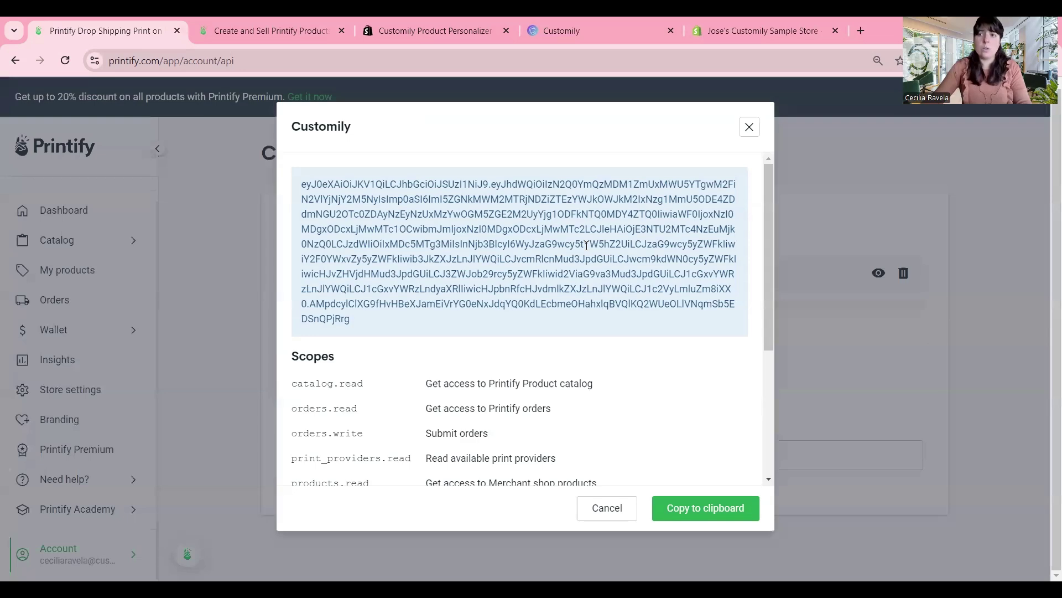
# Review the scopes of the new Customily token, copy the token to the clipboard and close its dialog.
pyautogui.scroll(-4, 520, 221)
pyautogui.scroll(4, 507, 208)
pyautogui.scroll(-4, 516, 232)
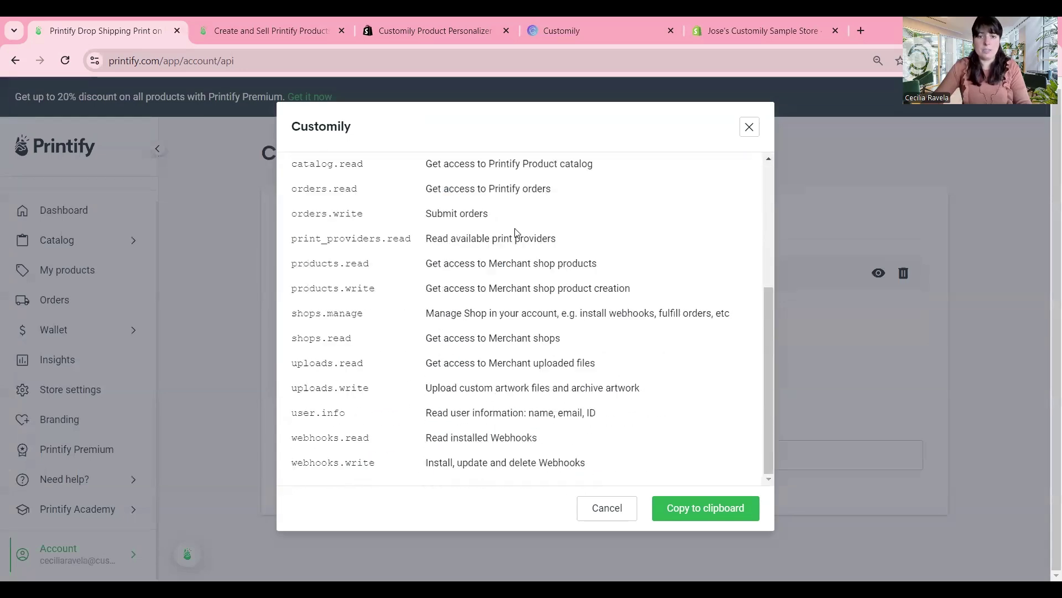
pyautogui.click(718, 511)
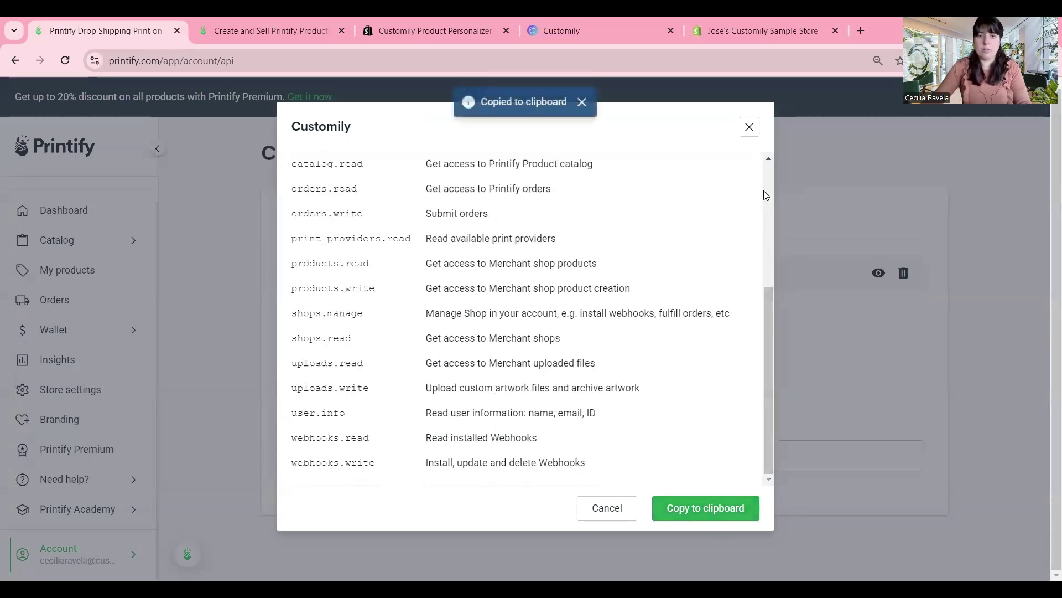
pyautogui.click(752, 135)
# Switch to the Customily app and open the Integrations section of the store settings.
pyautogui.click(596, 35)
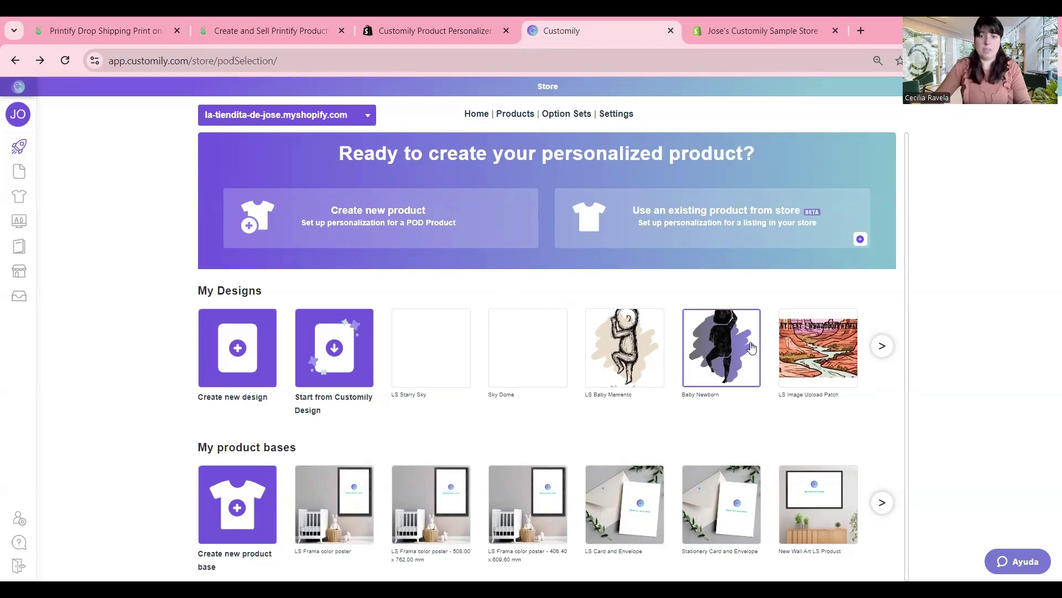
pyautogui.click(621, 118)
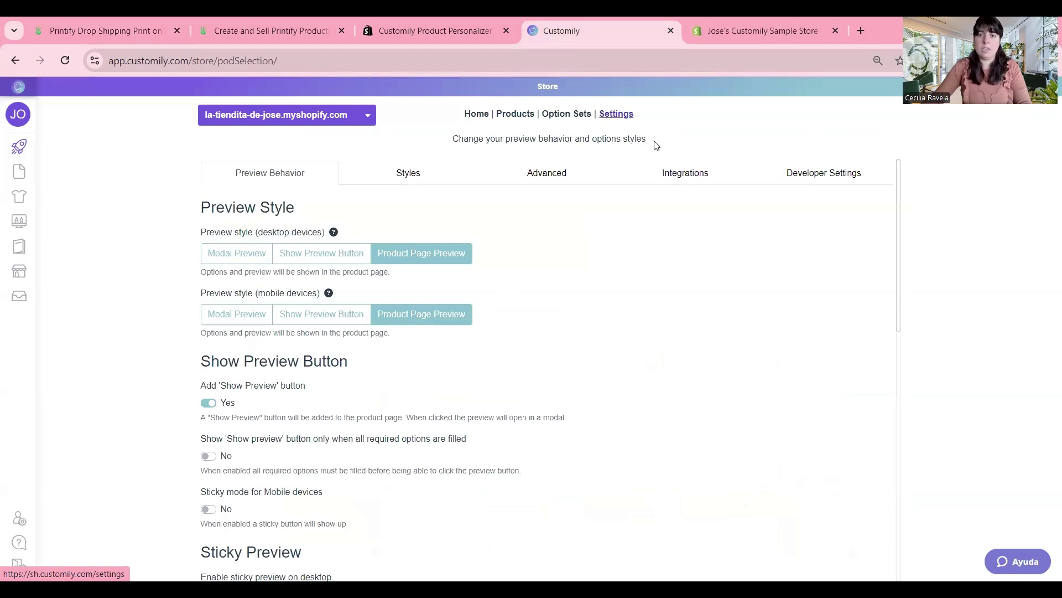
pyautogui.click(686, 174)
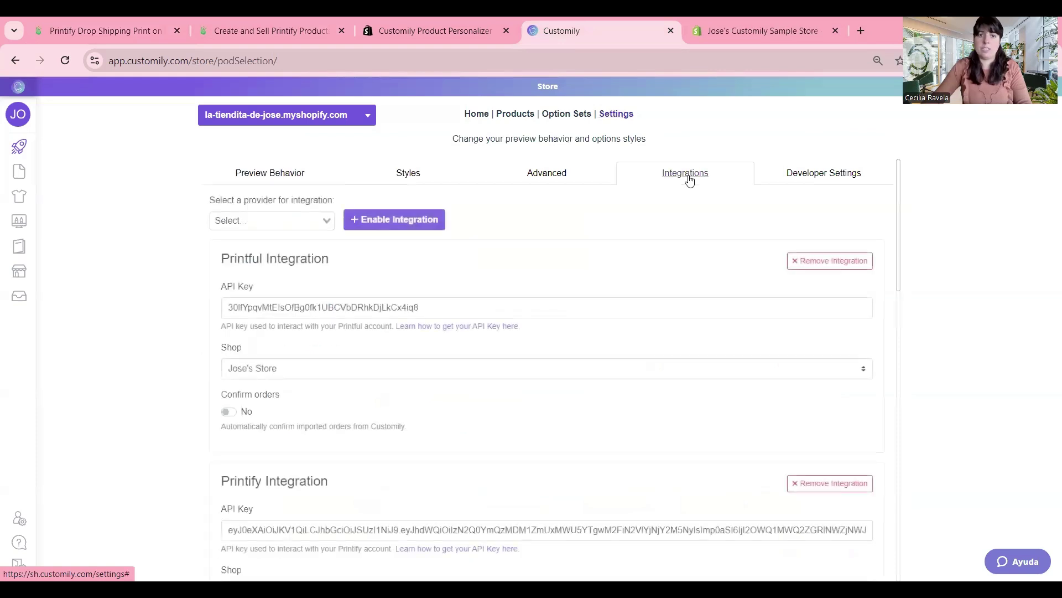
# Choose Printify as the integration provider and enable its integration.
pyautogui.click(261, 221)
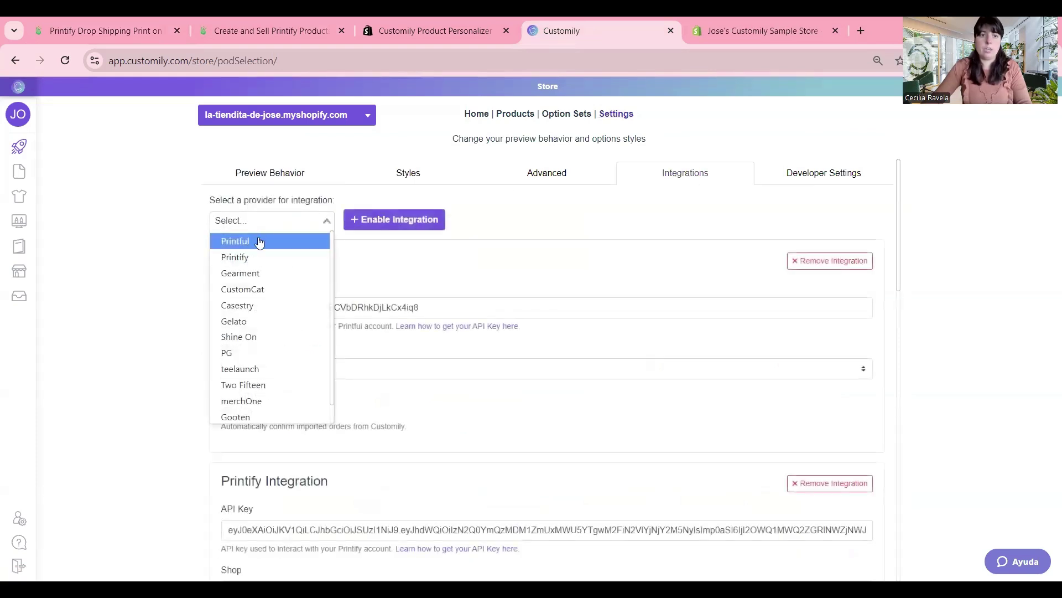
pyautogui.click(252, 260)
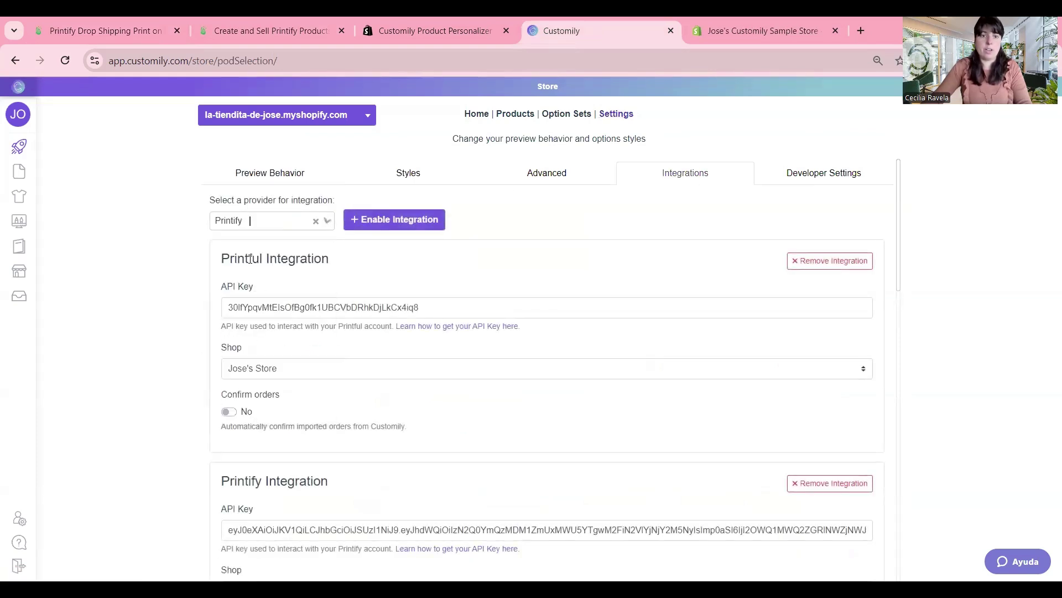
pyautogui.click(423, 220)
# Go to the API key field of the Printify integration and save the store's integration settings.
pyautogui.scroll(-5, 445, 251)
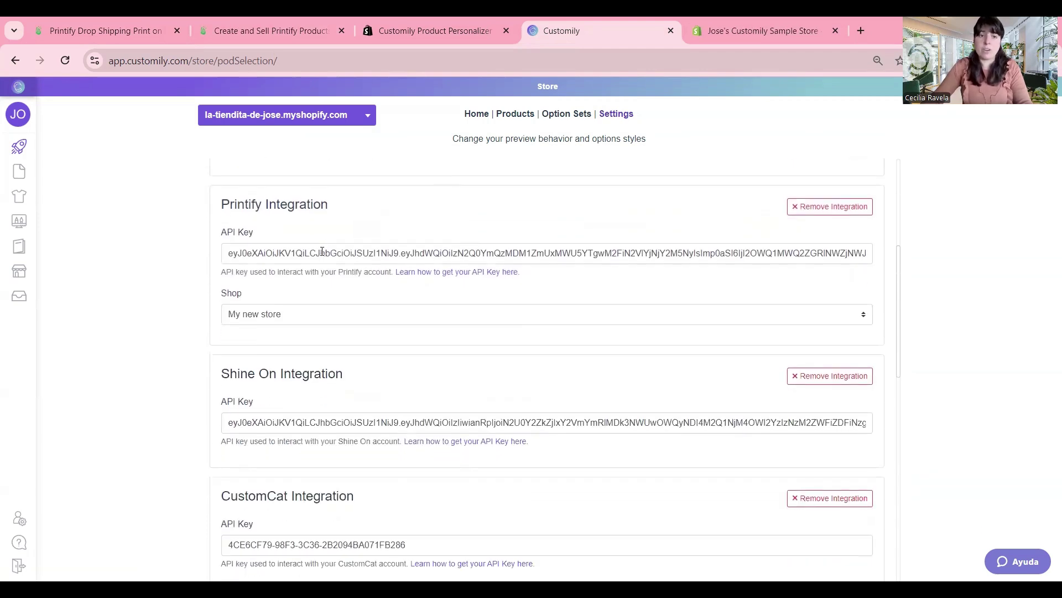
pyautogui.click(294, 254)
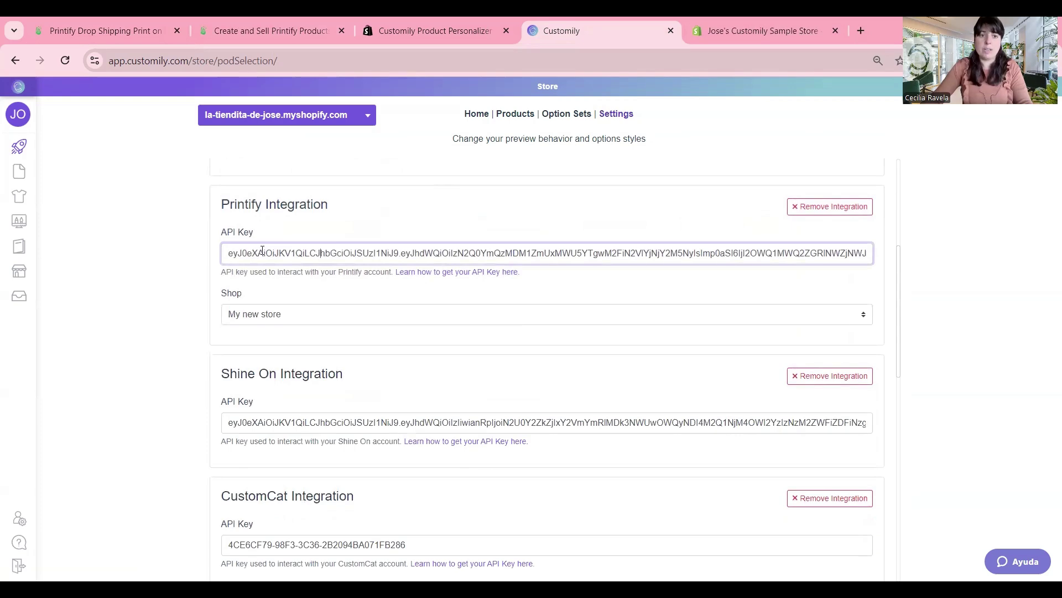
pyautogui.scroll(-12, 406, 273)
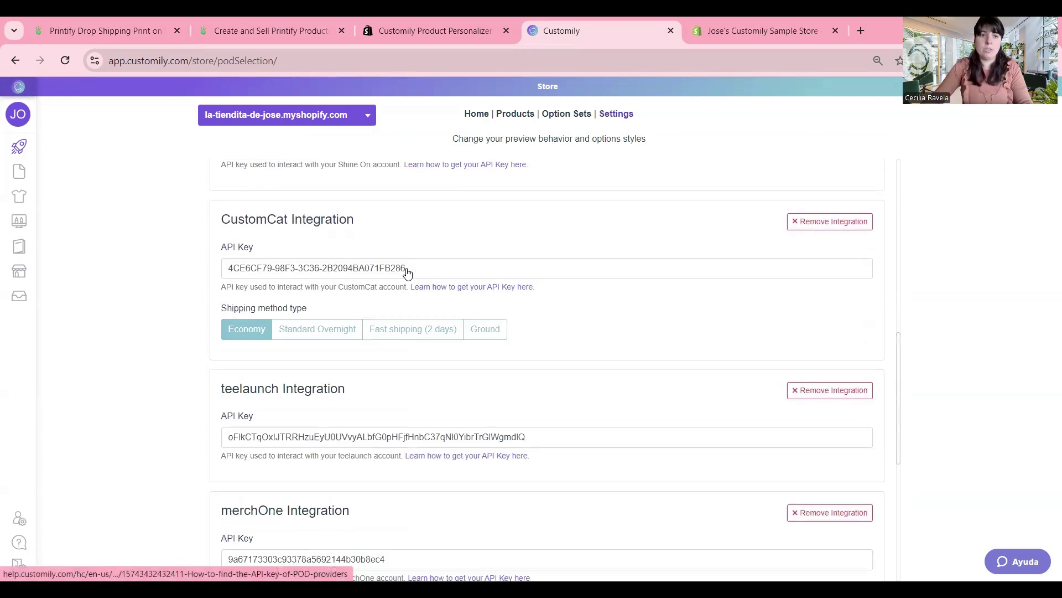
pyautogui.click(273, 557)
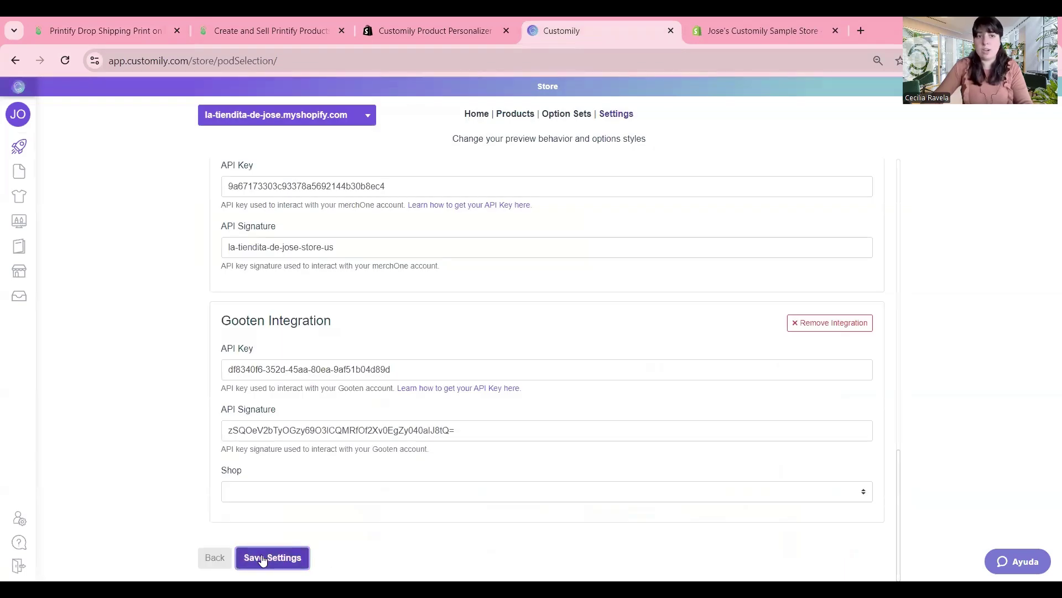
# Leave the store settings and open the start page for creating personalized products.
pyautogui.click(46, 148)
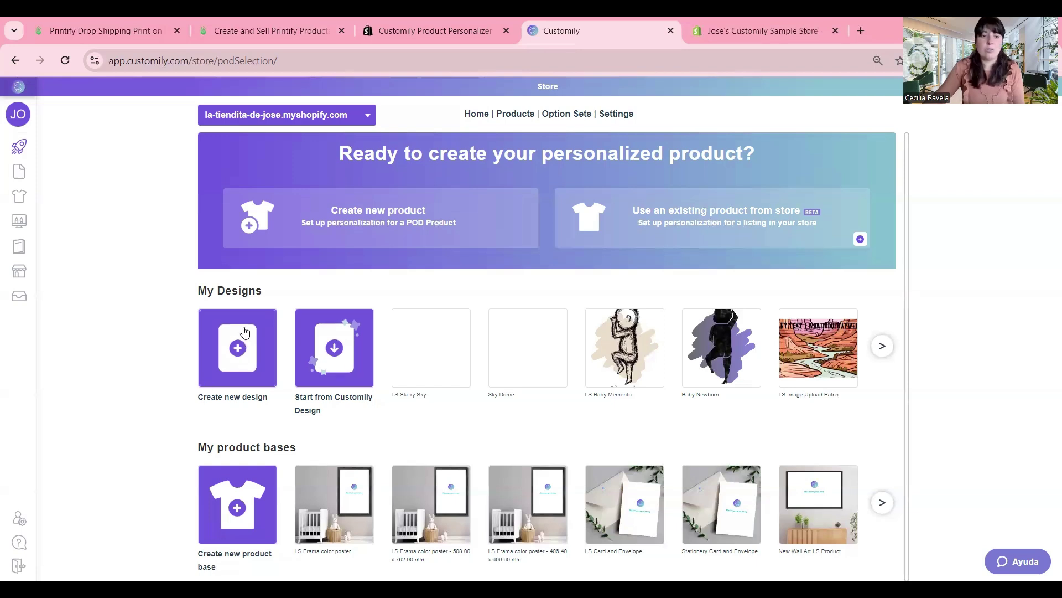
pyautogui.click(220, 359)
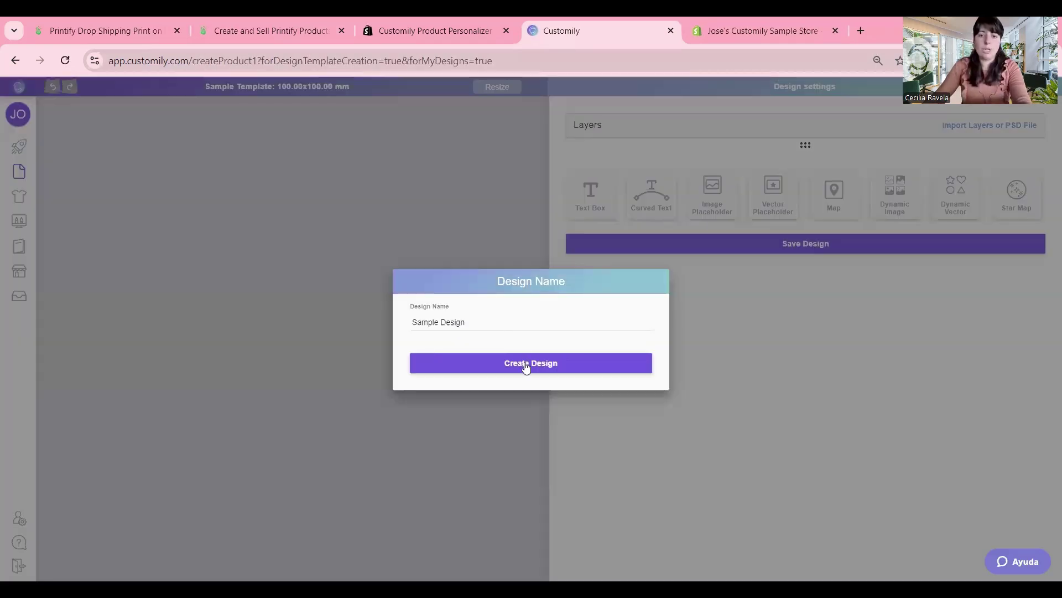
pyautogui.click(518, 365)
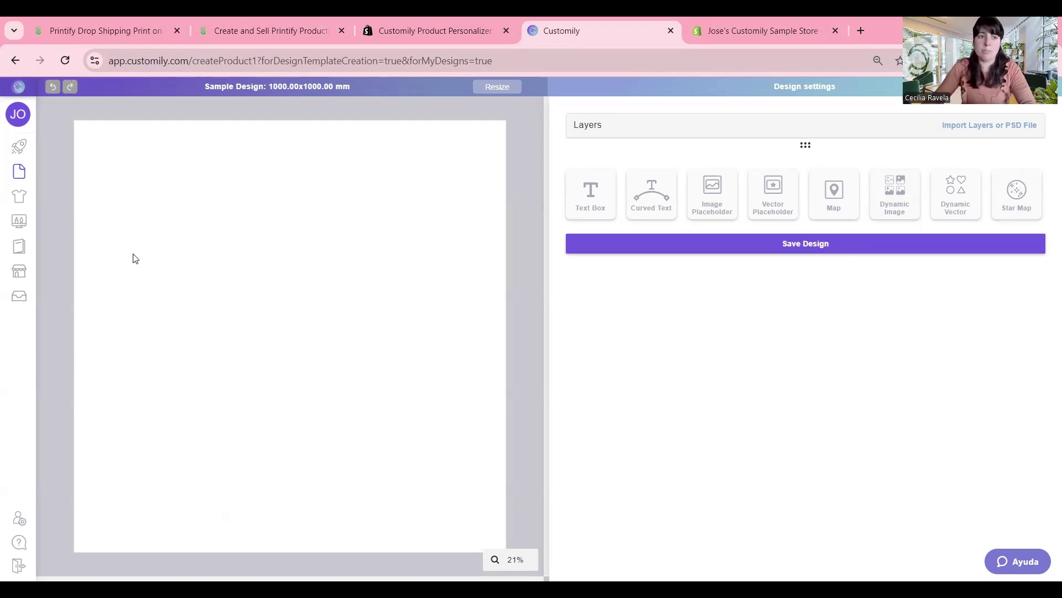
pyautogui.click(47, 146)
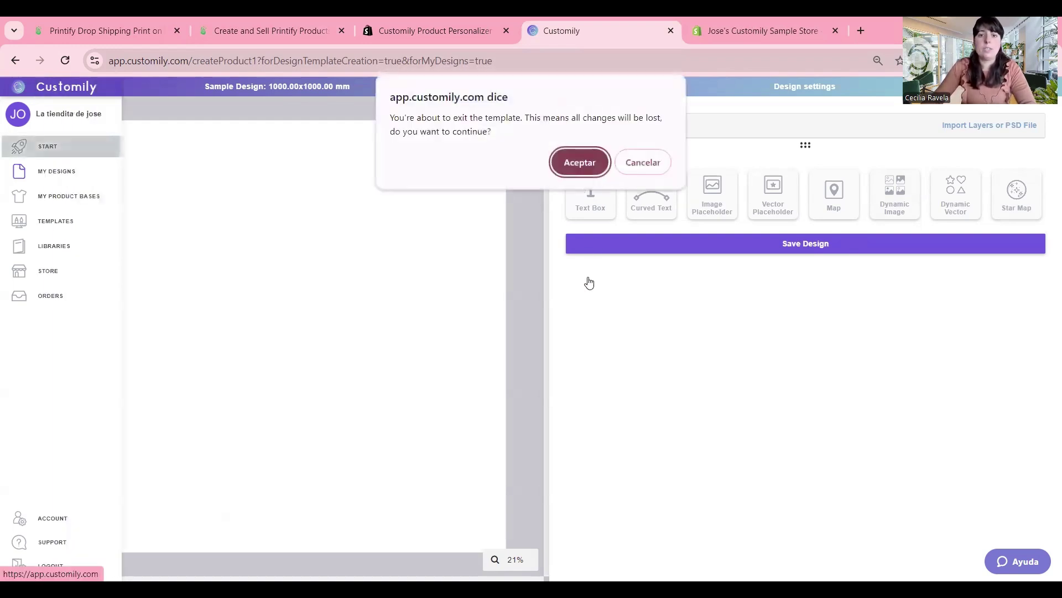
pyautogui.click(580, 162)
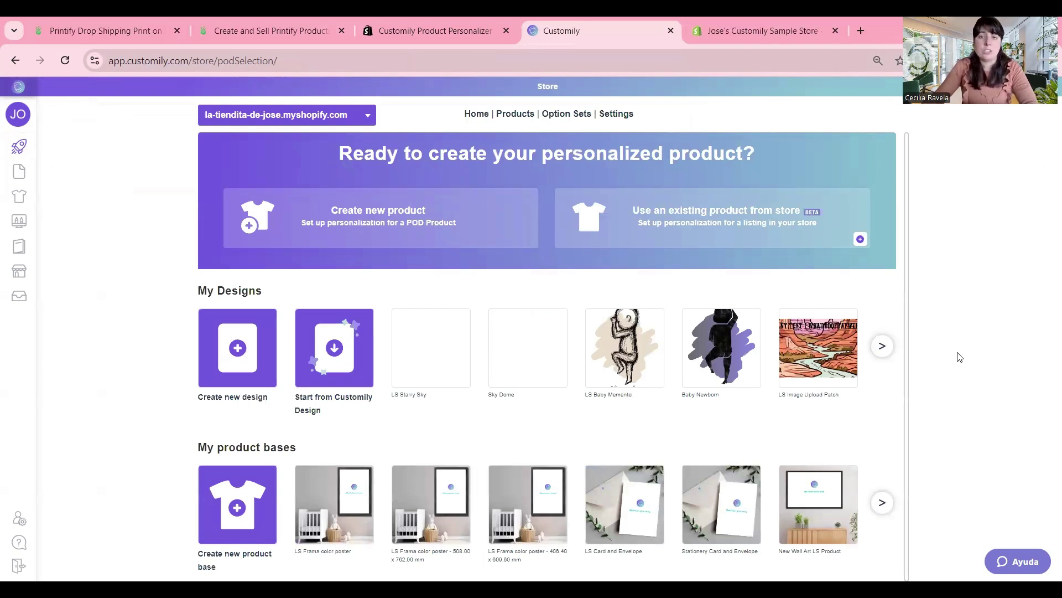
pyautogui.click(336, 352)
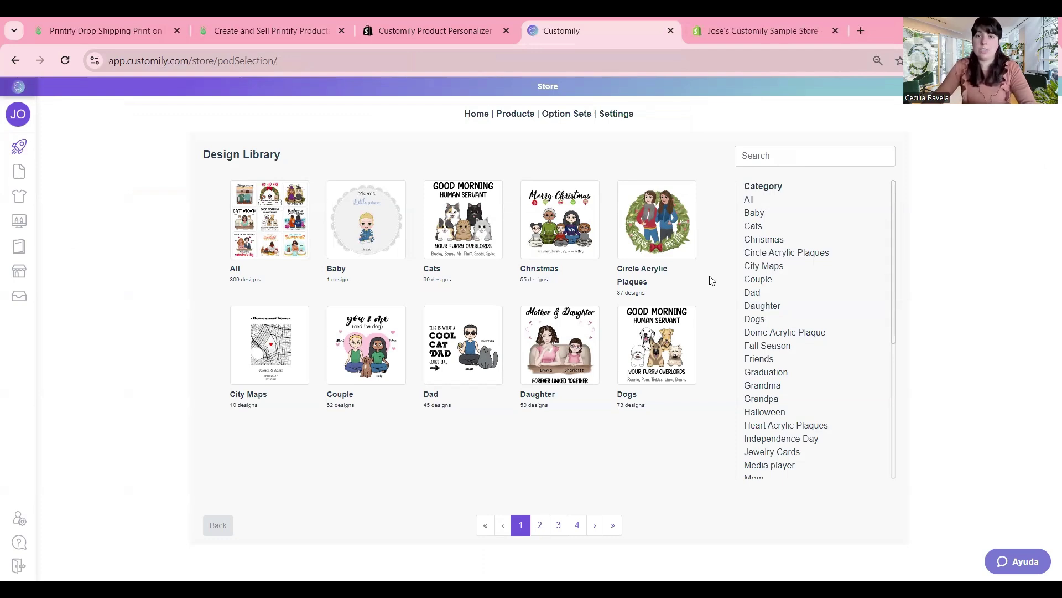
pyautogui.click(220, 526)
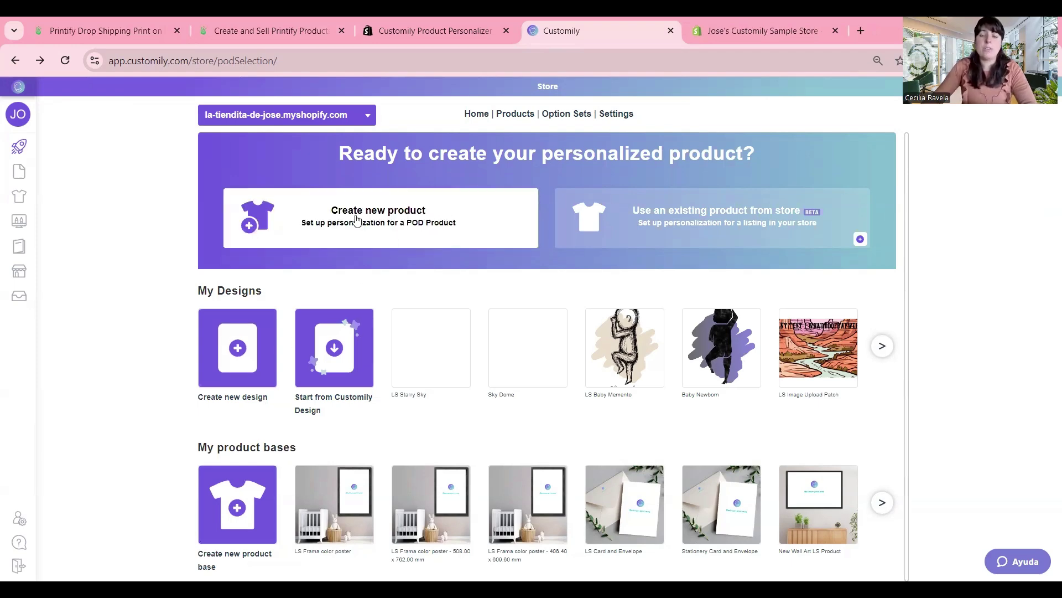
# Start a new Printify product, search its catalog for t-shirt and pick the Organic Staple T-shirt.
pyautogui.click(404, 223)
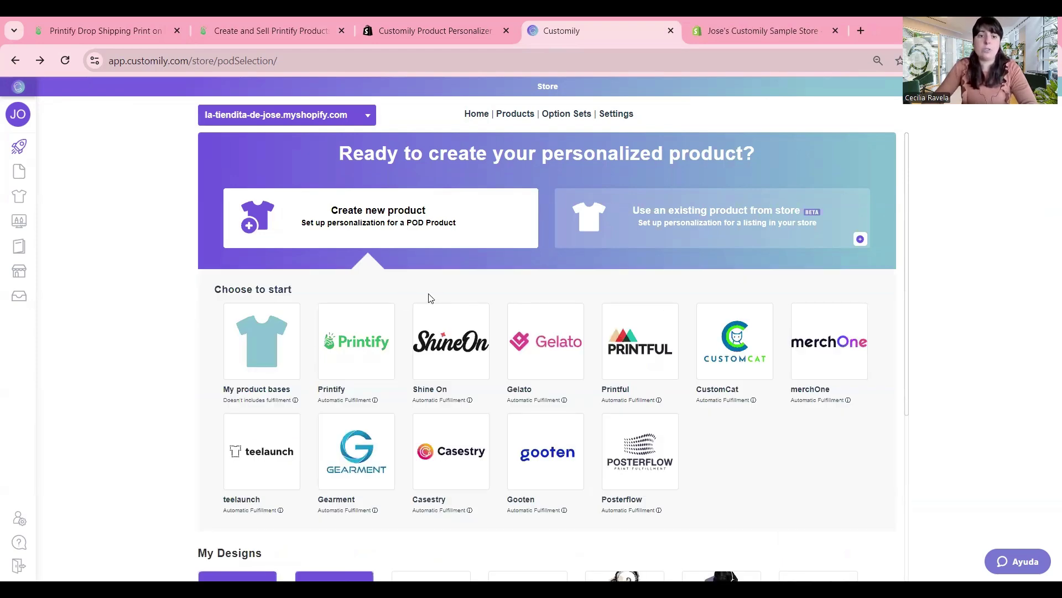
pyautogui.click(356, 361)
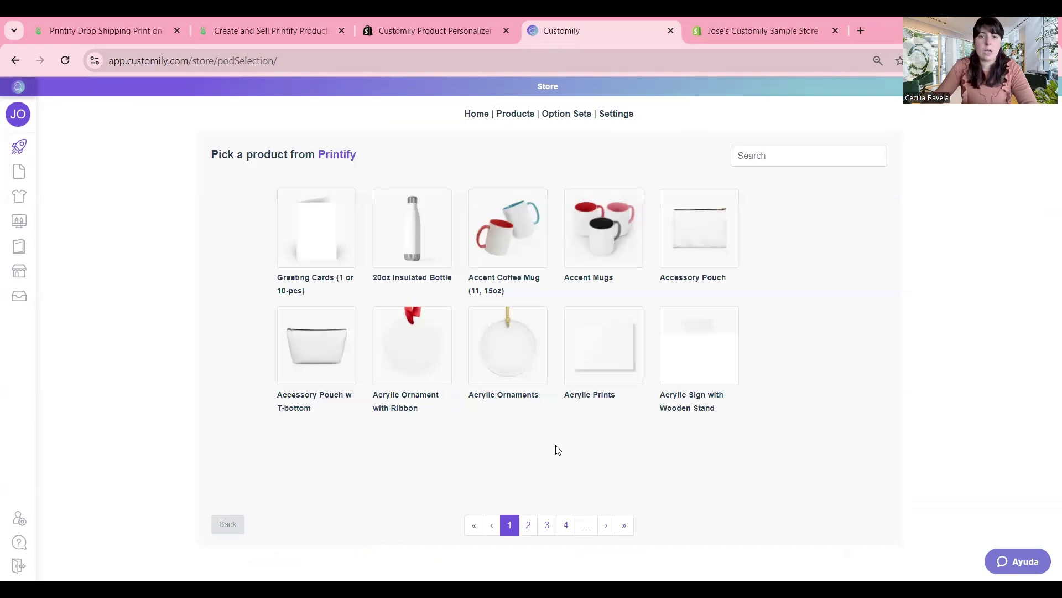
pyautogui.click(836, 160)
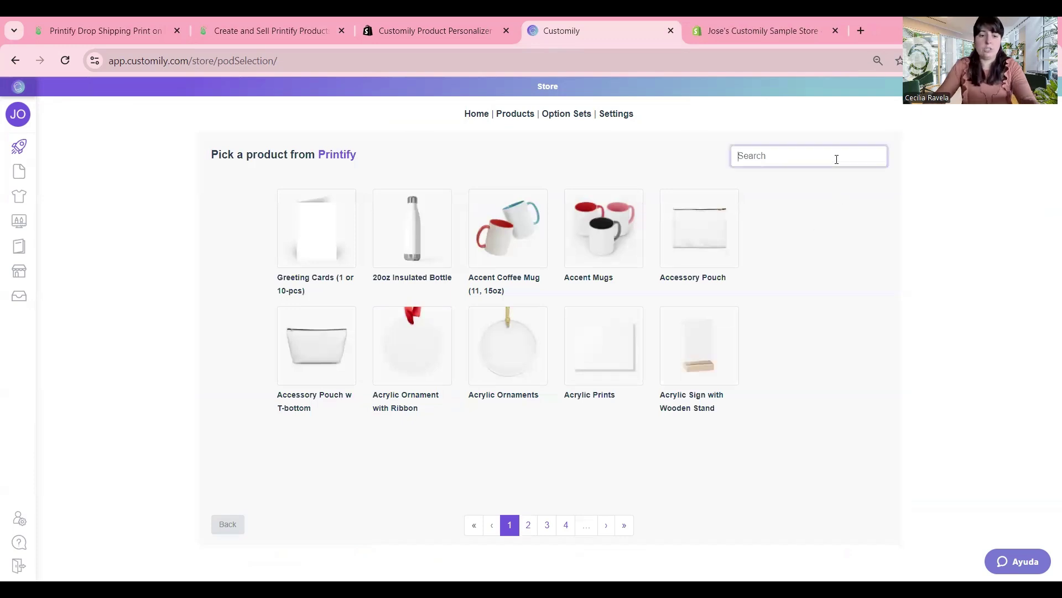
pyautogui.write('t-shirt')
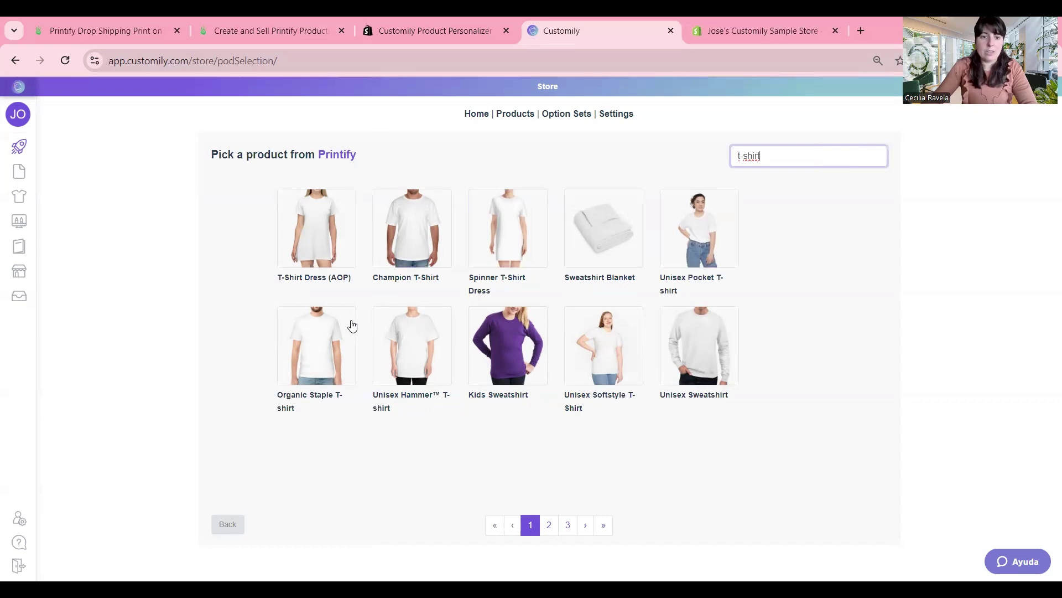
pyautogui.click(318, 352)
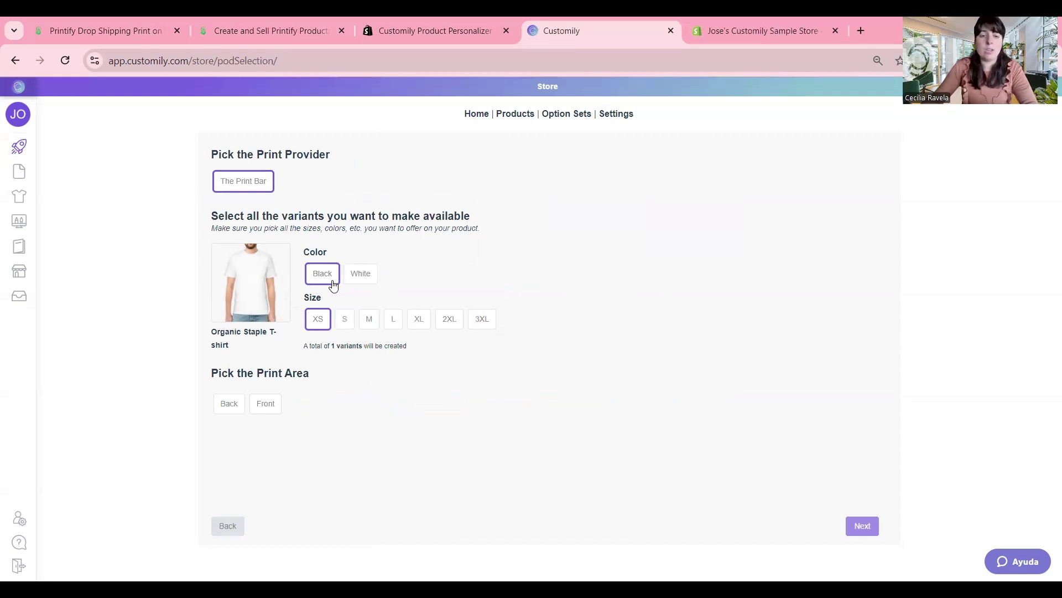
# Add the White color and sizes S, M and L to the variants, choose the Front print area and continue.
pyautogui.click(354, 279)
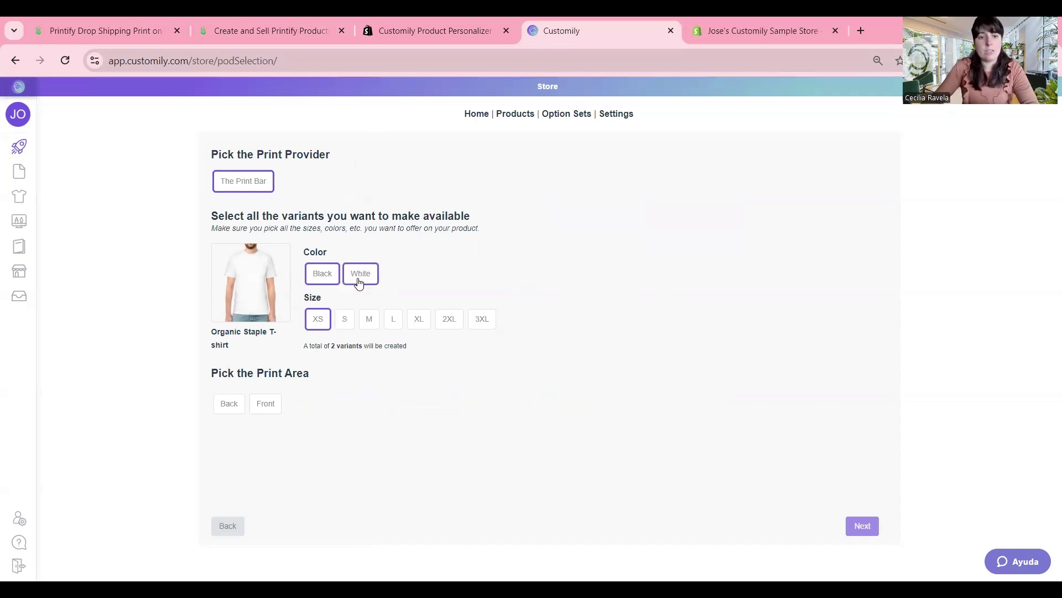
pyautogui.click(344, 324)
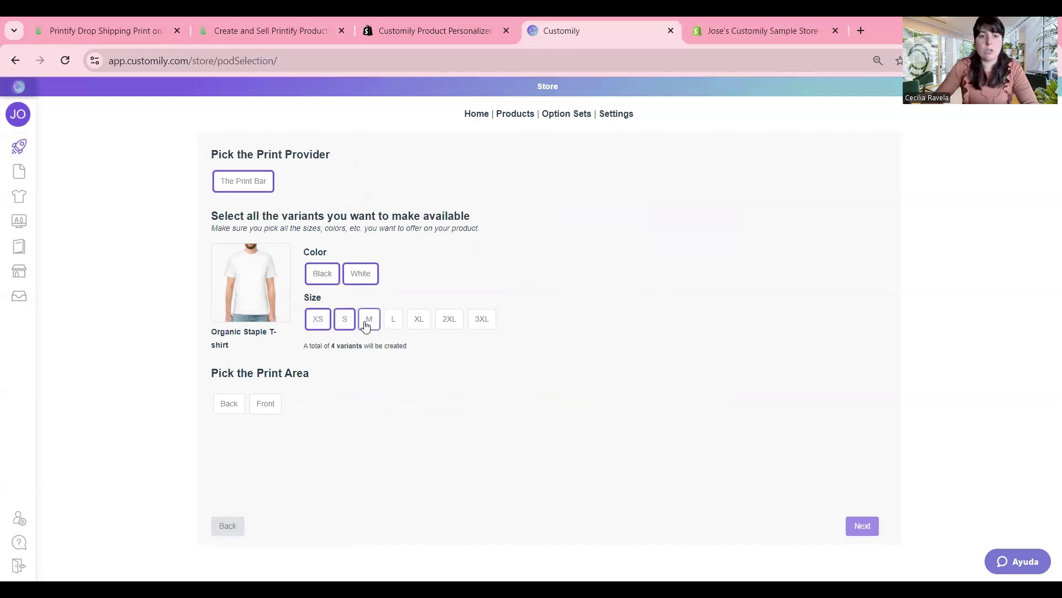
pyautogui.click(369, 324)
pyautogui.click(393, 325)
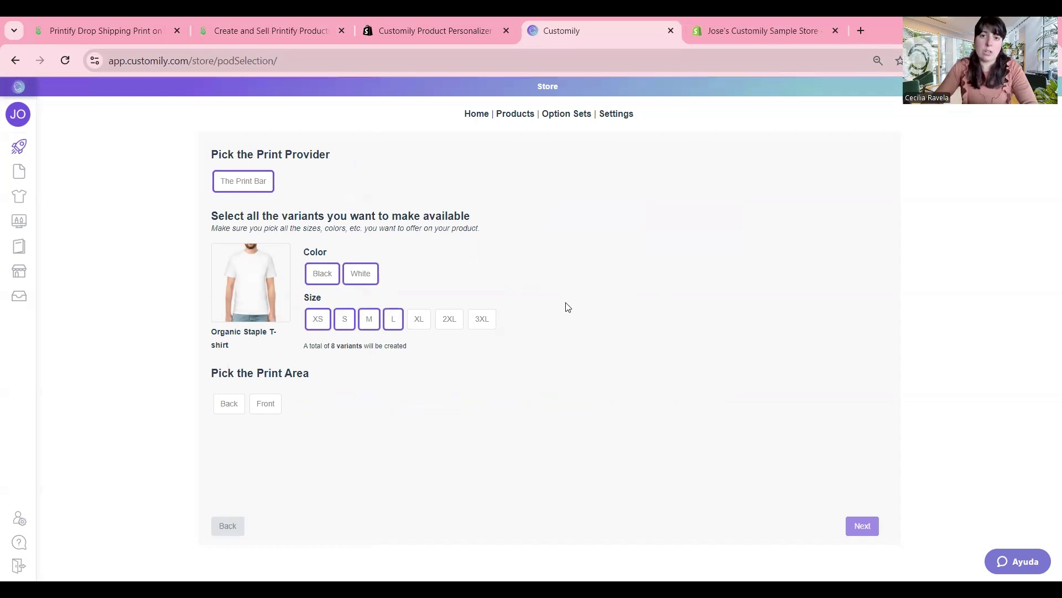
pyautogui.click(274, 408)
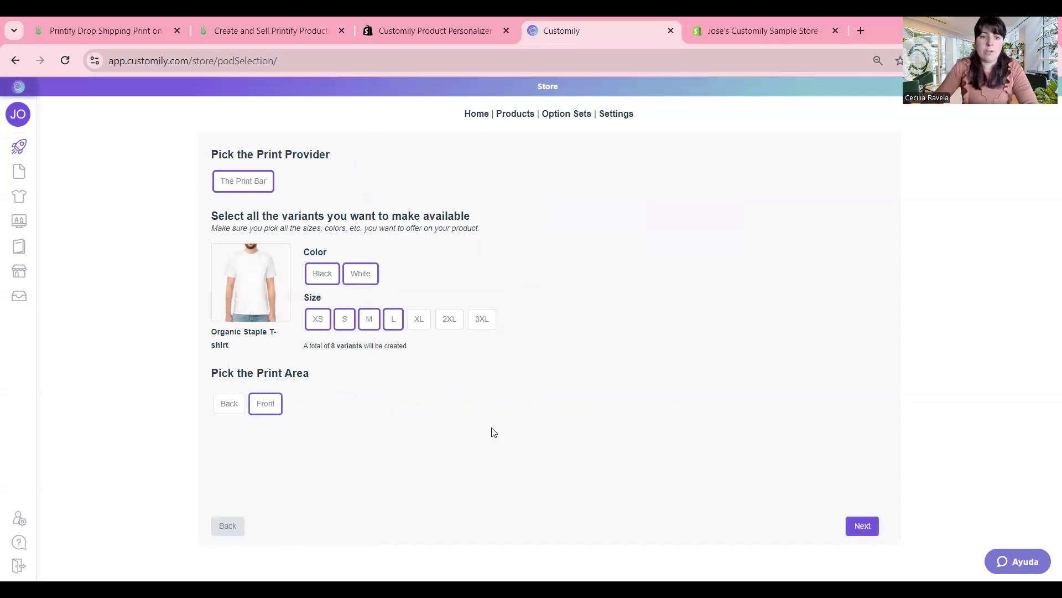
pyautogui.click(867, 531)
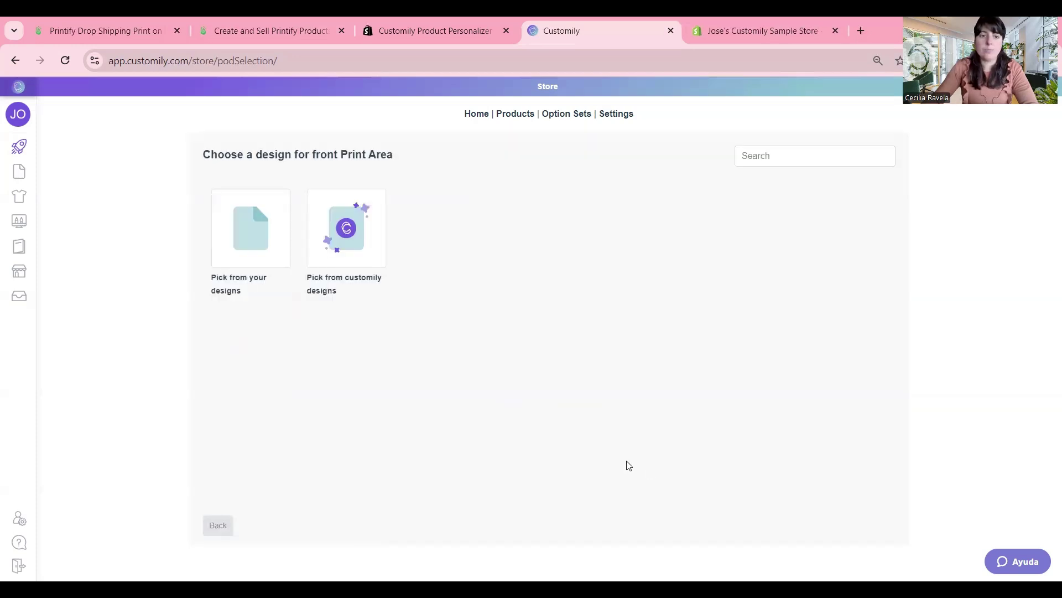
# Choose the Loved one design for the front print area from the last page of all Customily library designs.
pyautogui.click(254, 261)
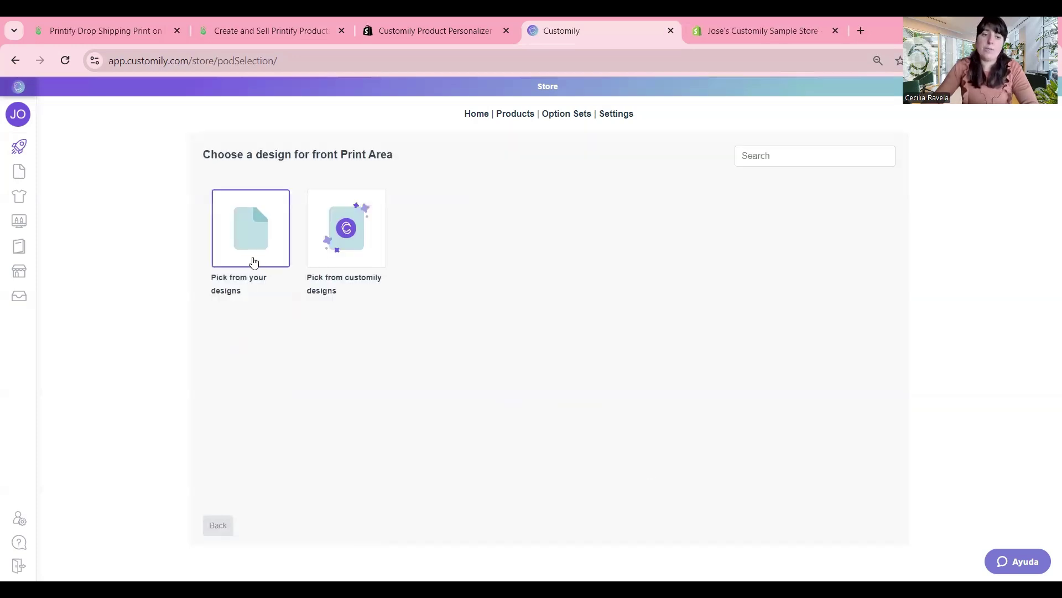
pyautogui.click(340, 237)
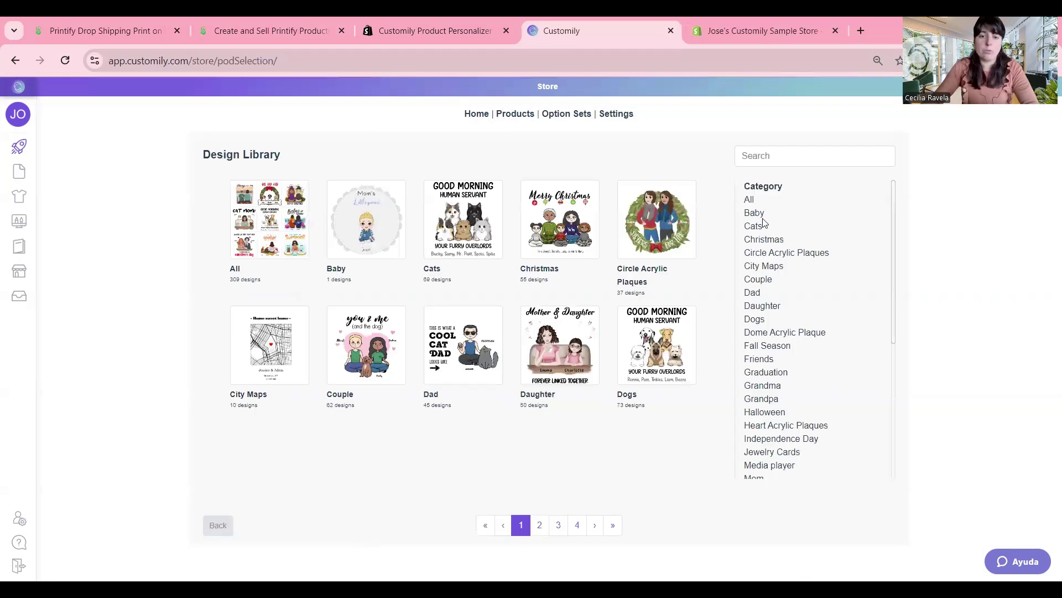
pyautogui.scroll(-5, 788, 273)
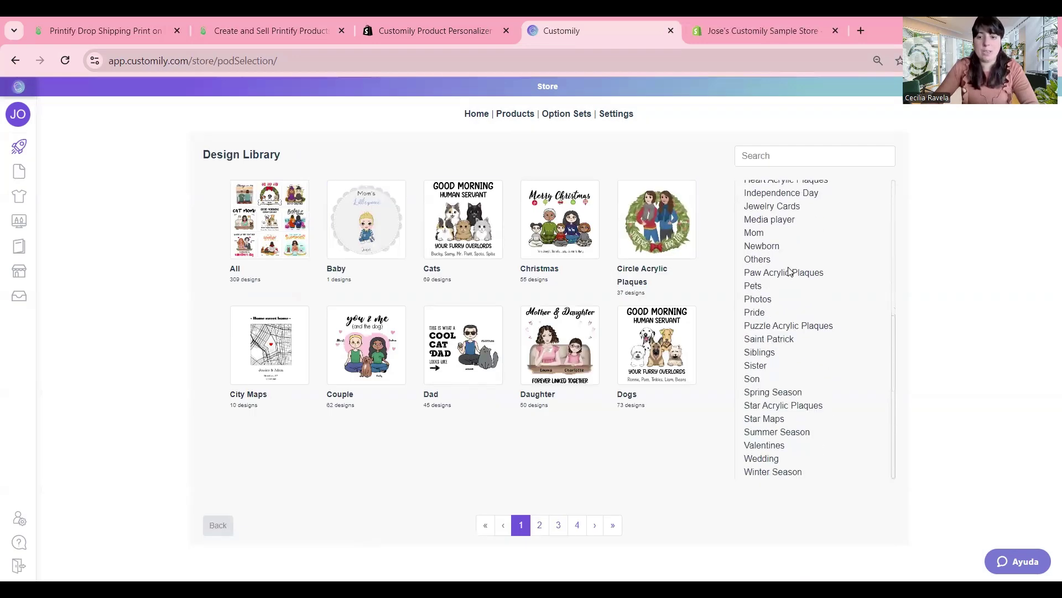
pyautogui.scroll(5, 766, 380)
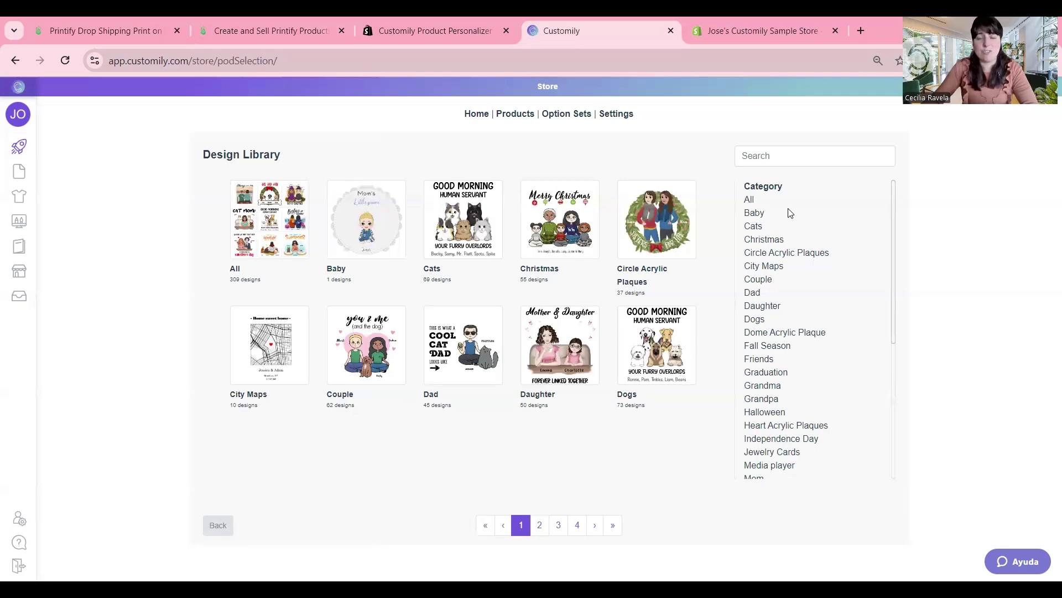
pyautogui.click(253, 223)
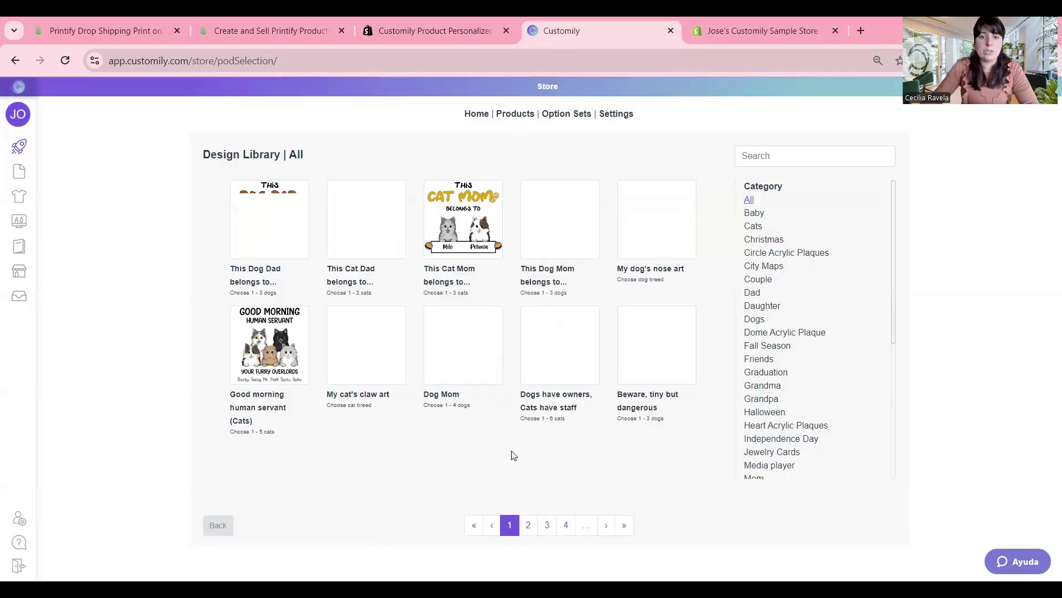
pyautogui.click(619, 531)
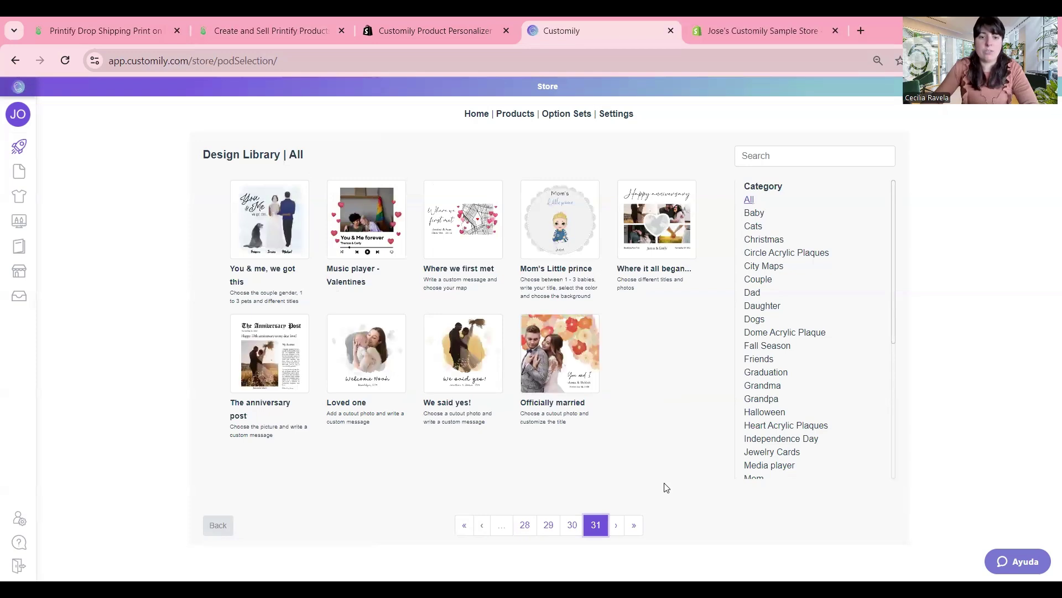
pyautogui.click(370, 356)
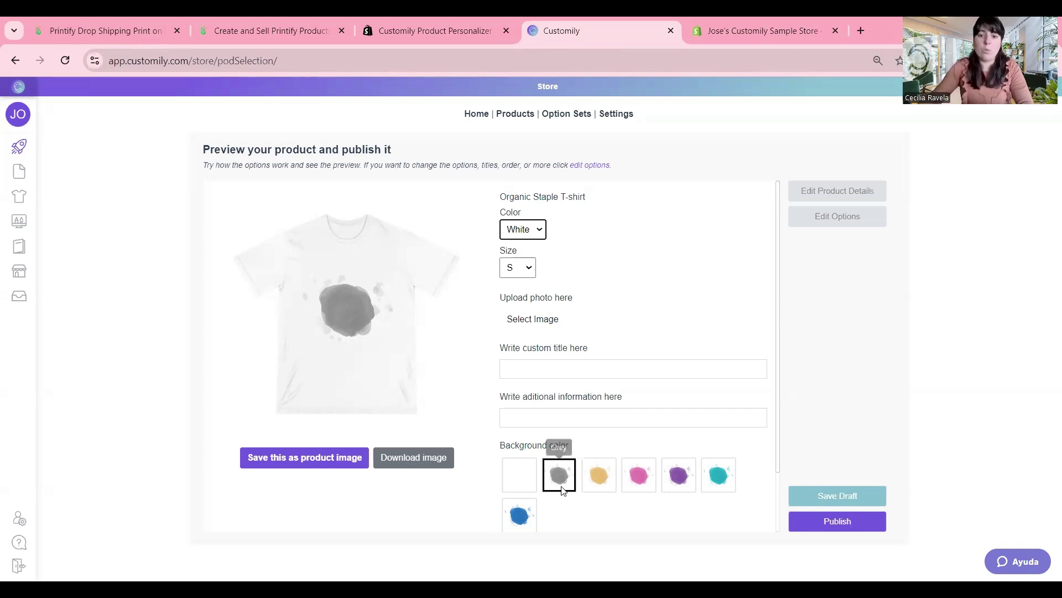
# Upload the mom and kin photo to the T-shirt preview, try the background colors and settle on Purple.
pyautogui.click(534, 320)
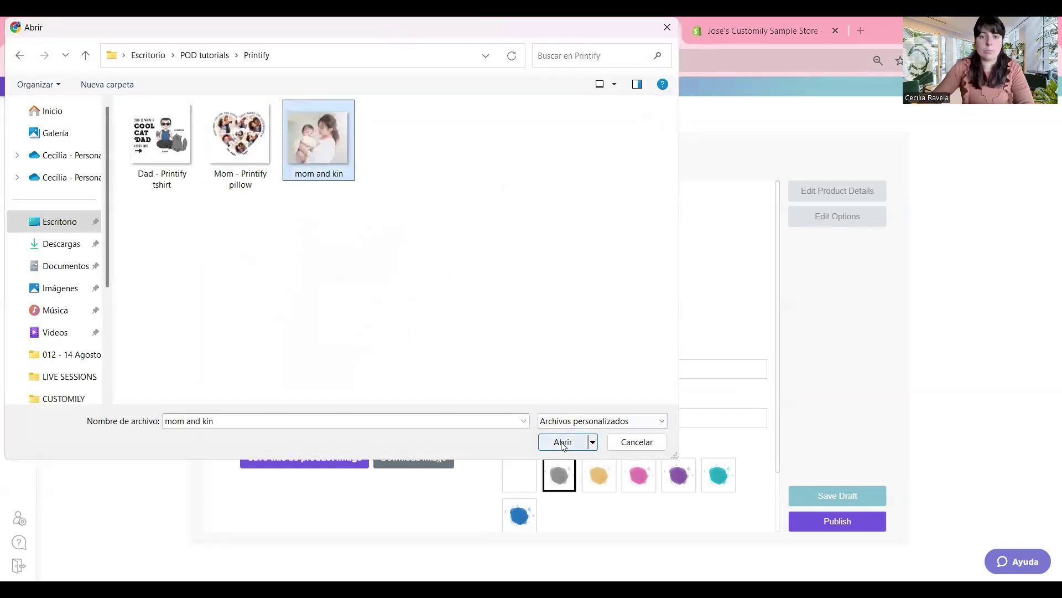
pyautogui.click(563, 442)
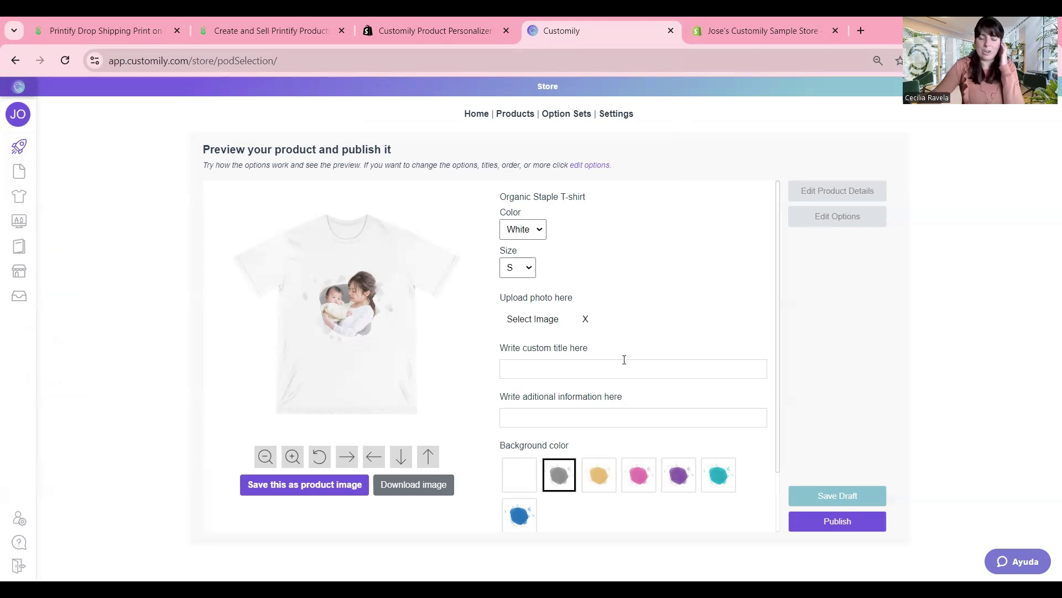
pyautogui.click(598, 479)
pyautogui.click(635, 483)
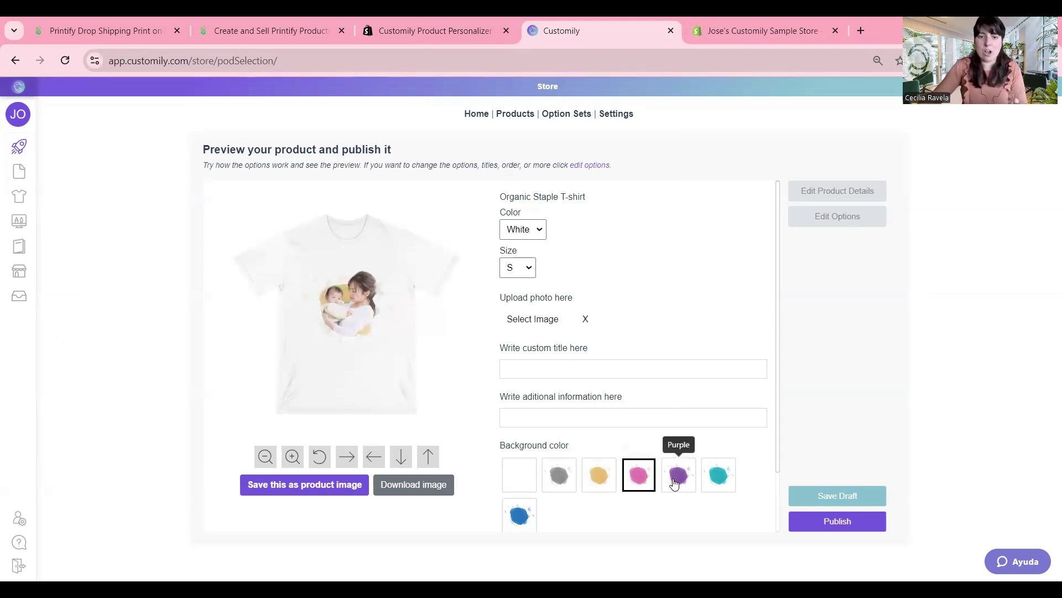
pyautogui.click(675, 483)
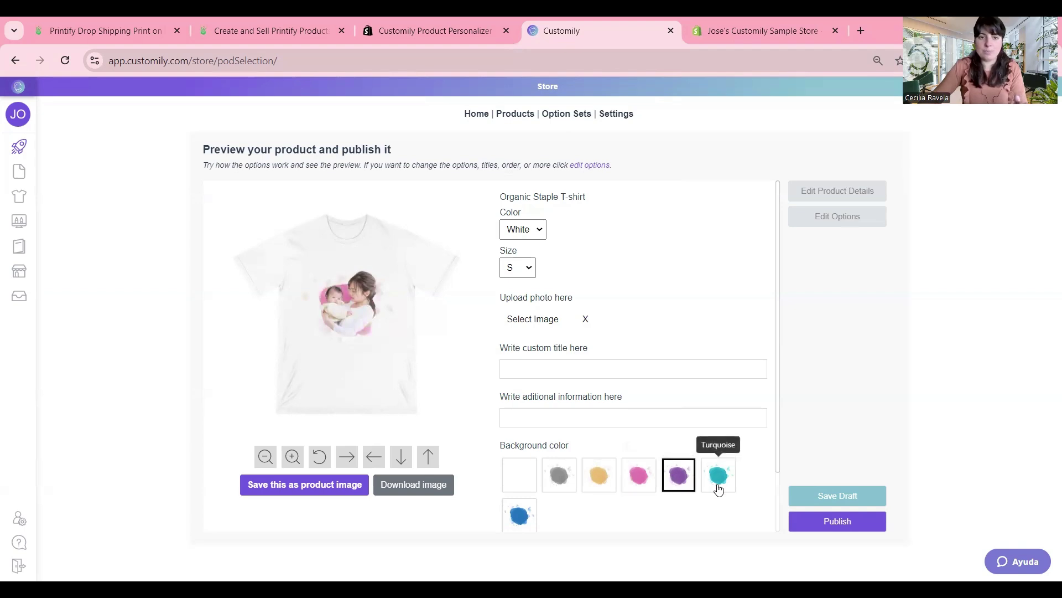
pyautogui.click(718, 487)
pyautogui.click(521, 518)
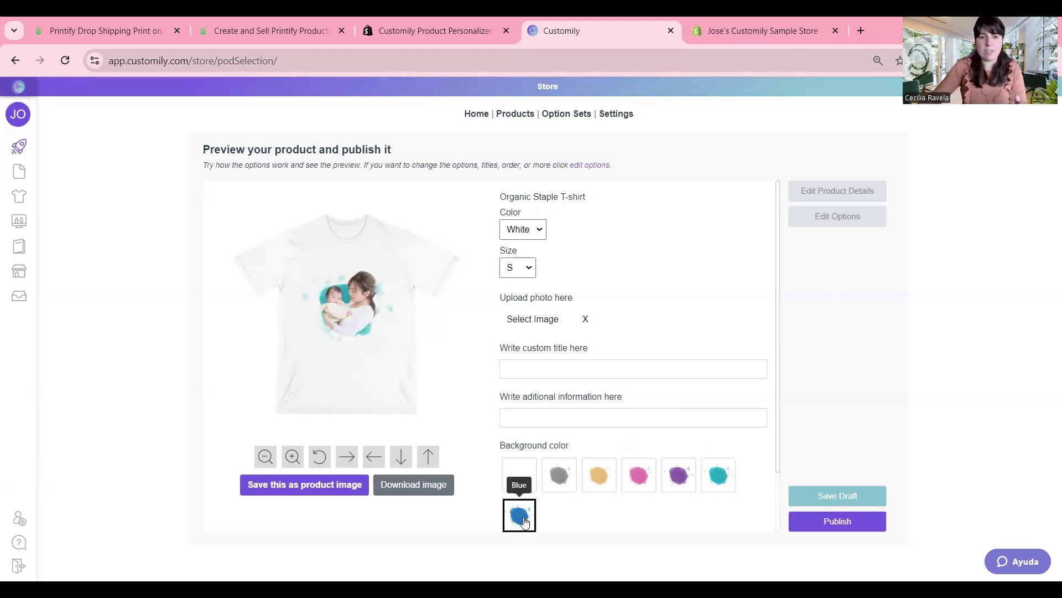
pyautogui.click(674, 480)
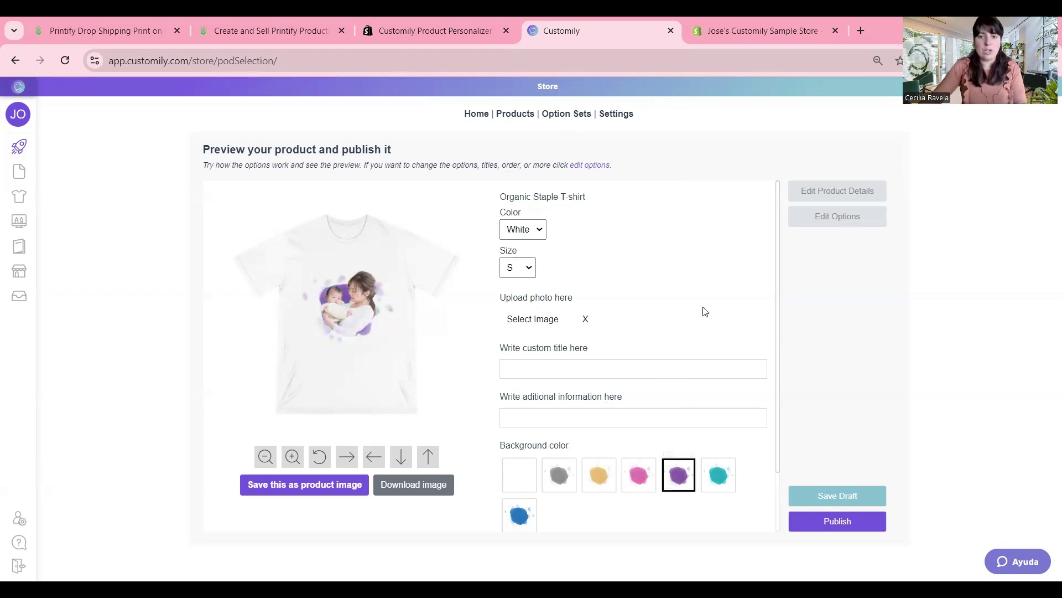
# Enter Welcome plus a baby's first name as the custom title and a full date as the additional information.
pyautogui.click(619, 371)
pyautogui.write('Welcome')
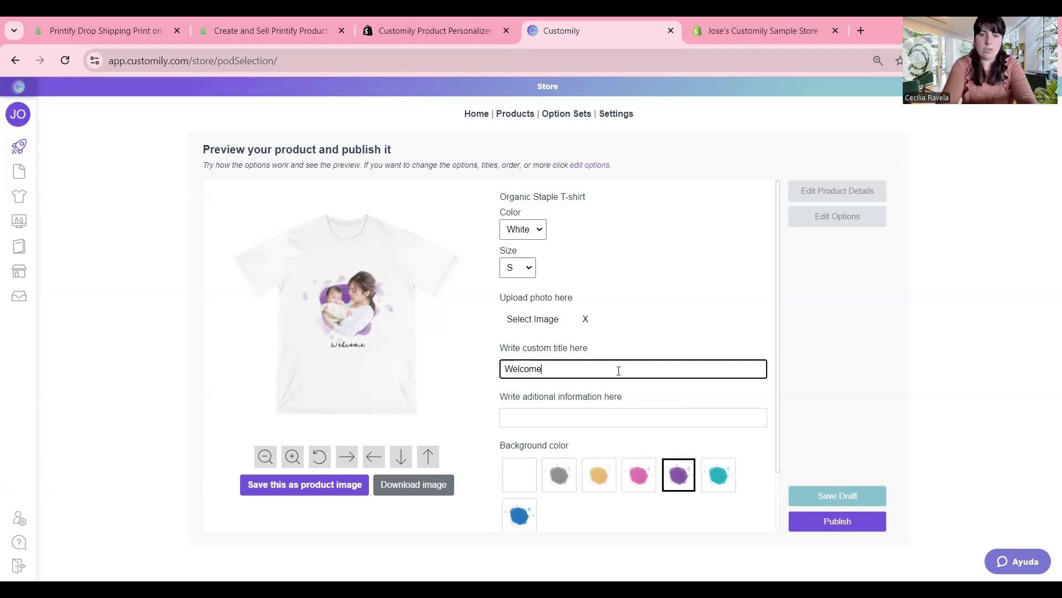
pyautogui.write(' Noah')
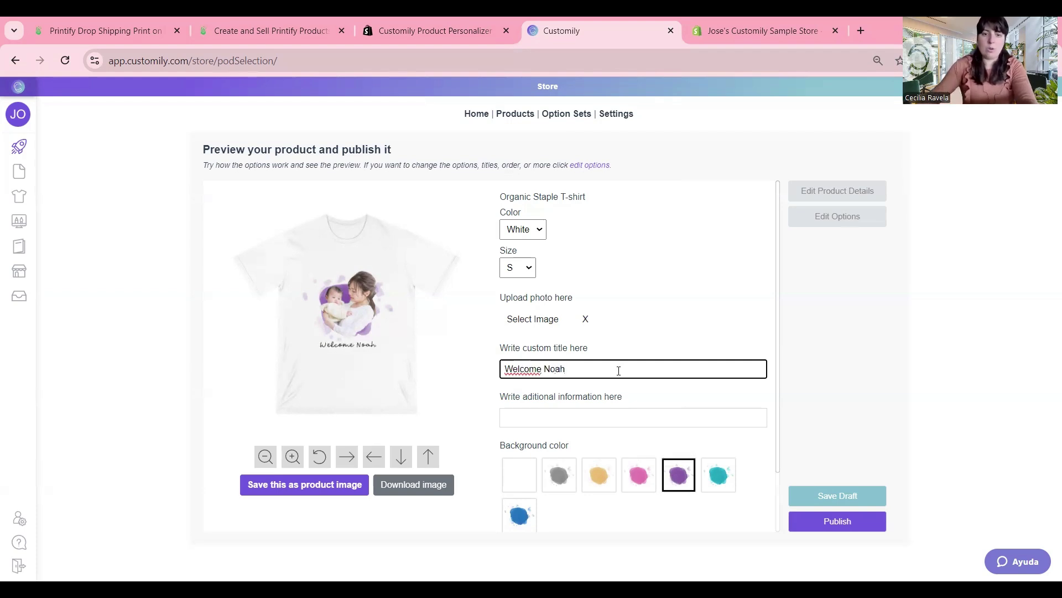
pyautogui.click(615, 417)
pyautogui.write('19th')
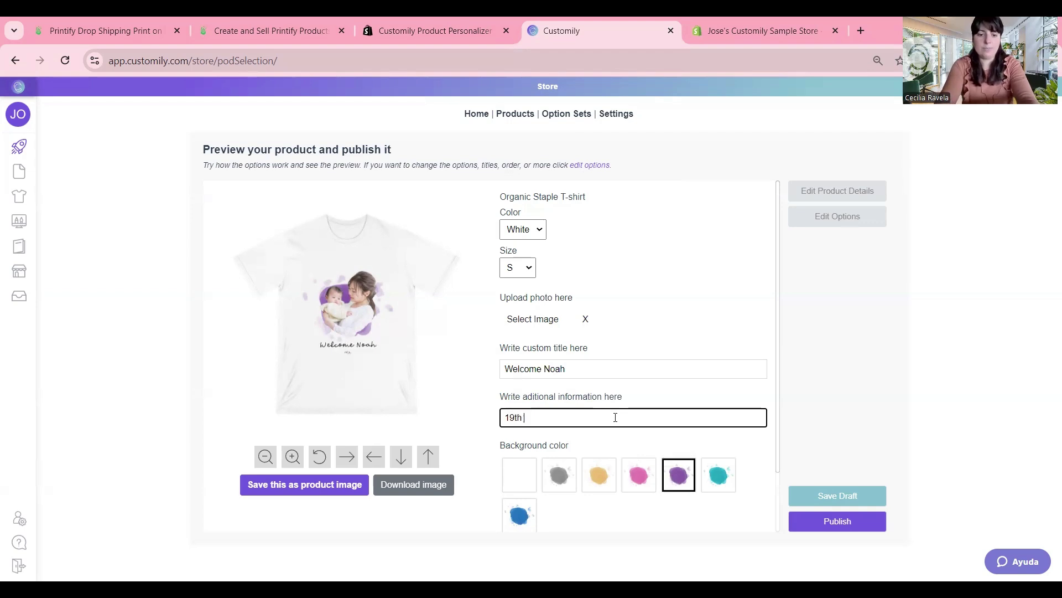
pyautogui.write(' of A')
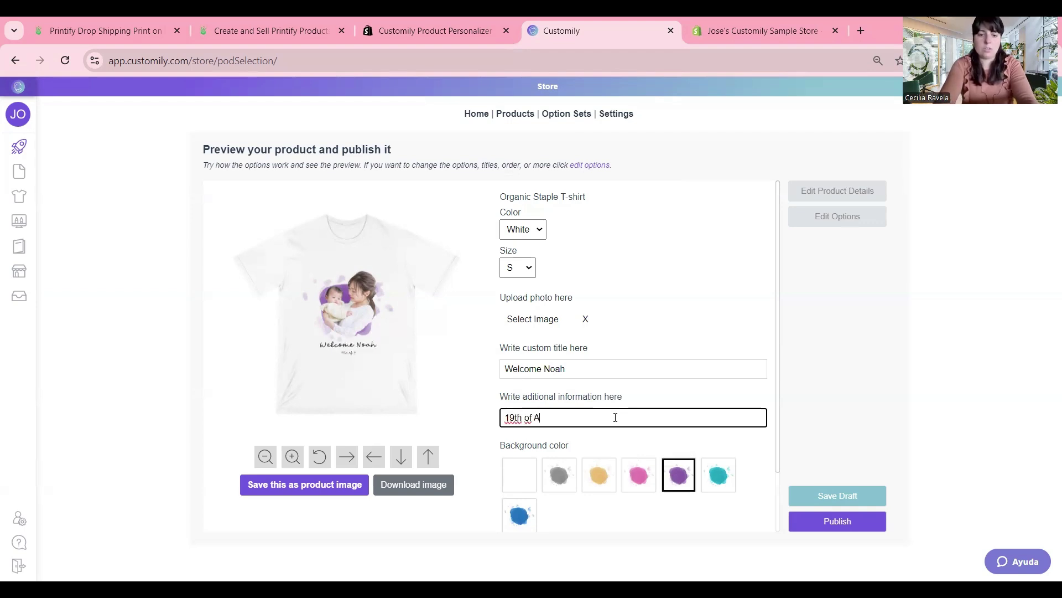
pyautogui.write('ugust, 20')
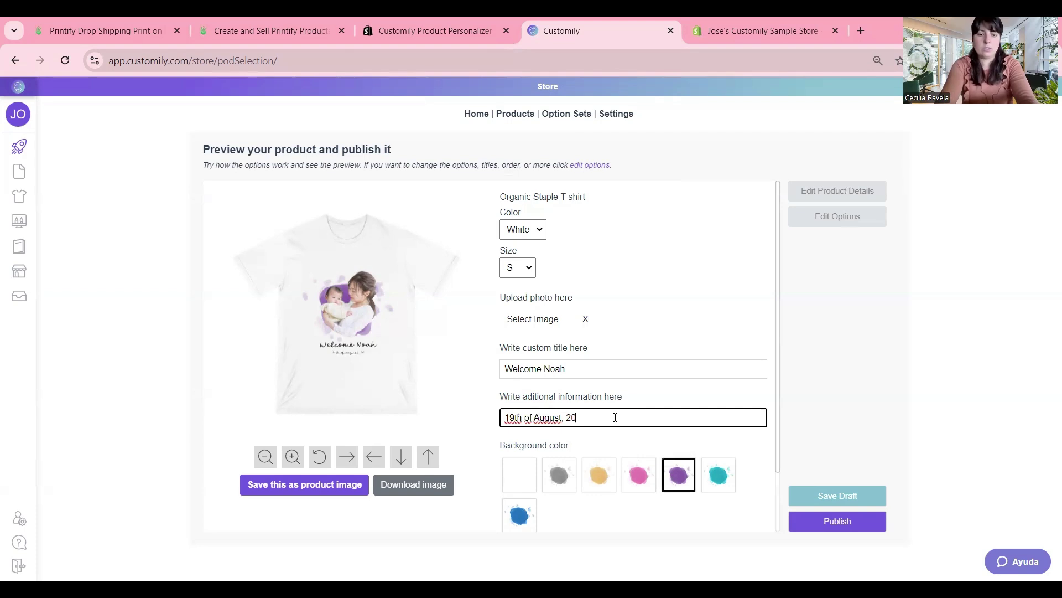
pyautogui.write('24')
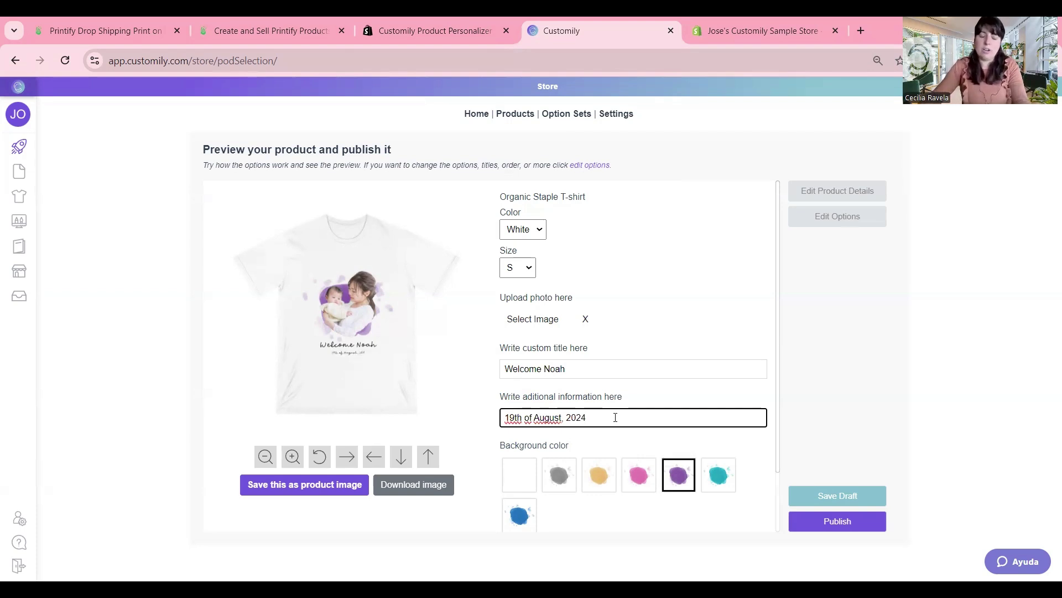
# View the enlarged preview of the personalized T-shirt and close it.
pyautogui.scroll(-2, 646, 368)
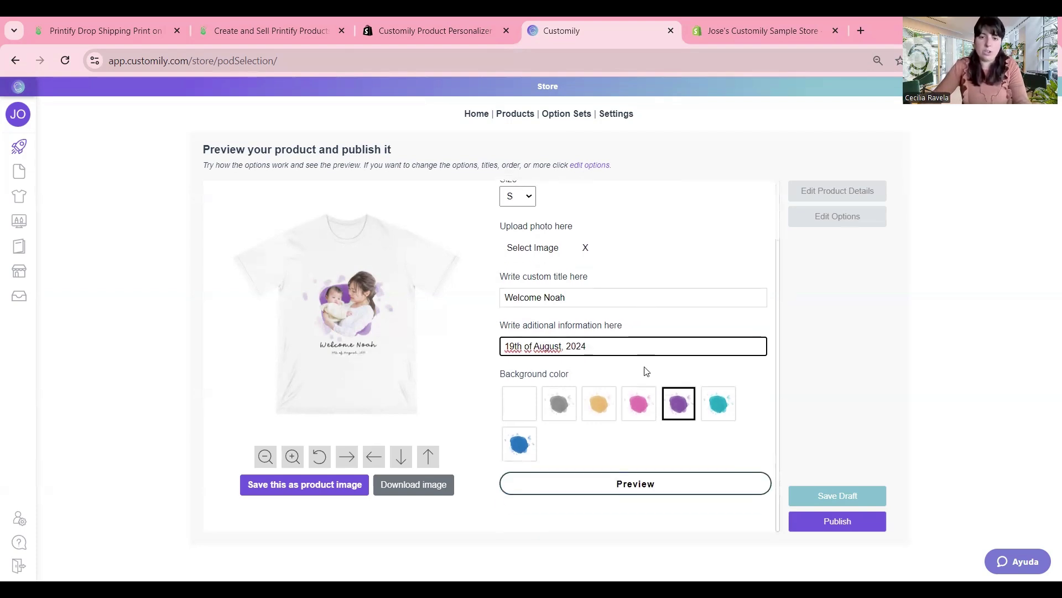
pyautogui.click(634, 486)
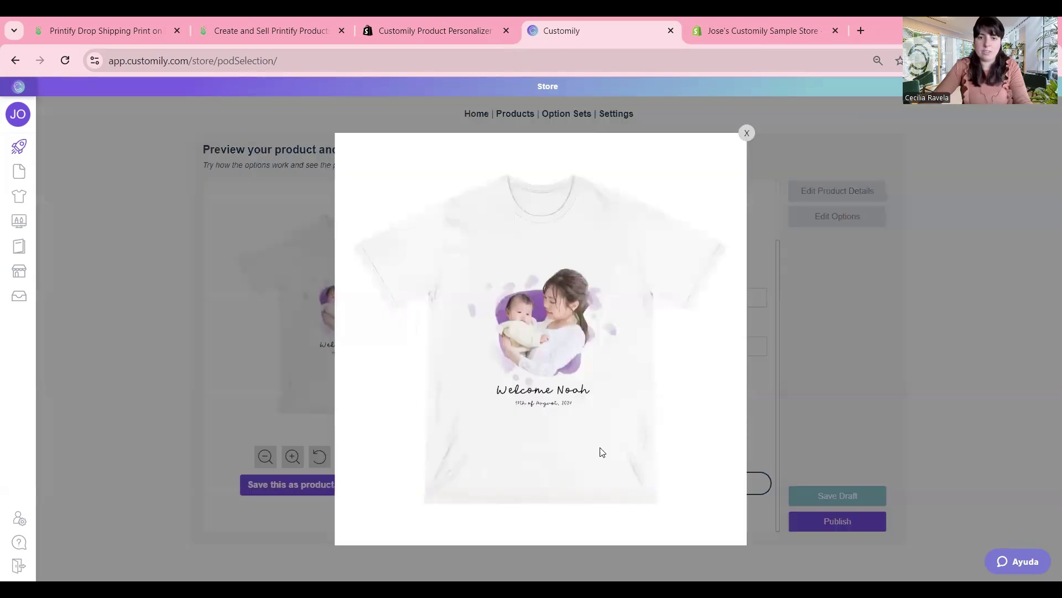
pyautogui.click(747, 134)
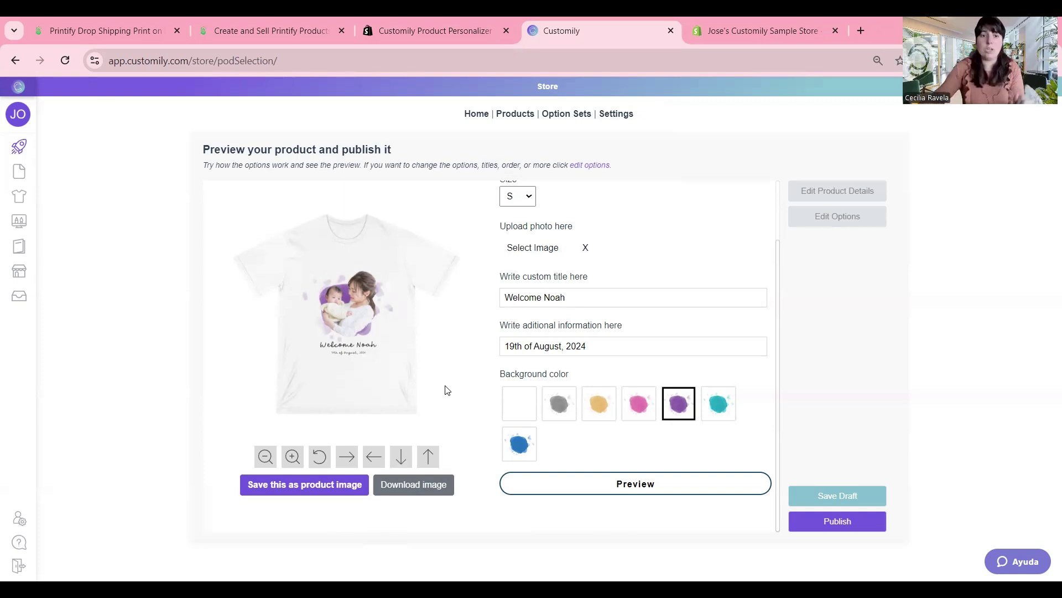
# Save the Purple version of the personalized T-shirt as the product image.
pyautogui.scroll(2, 627, 378)
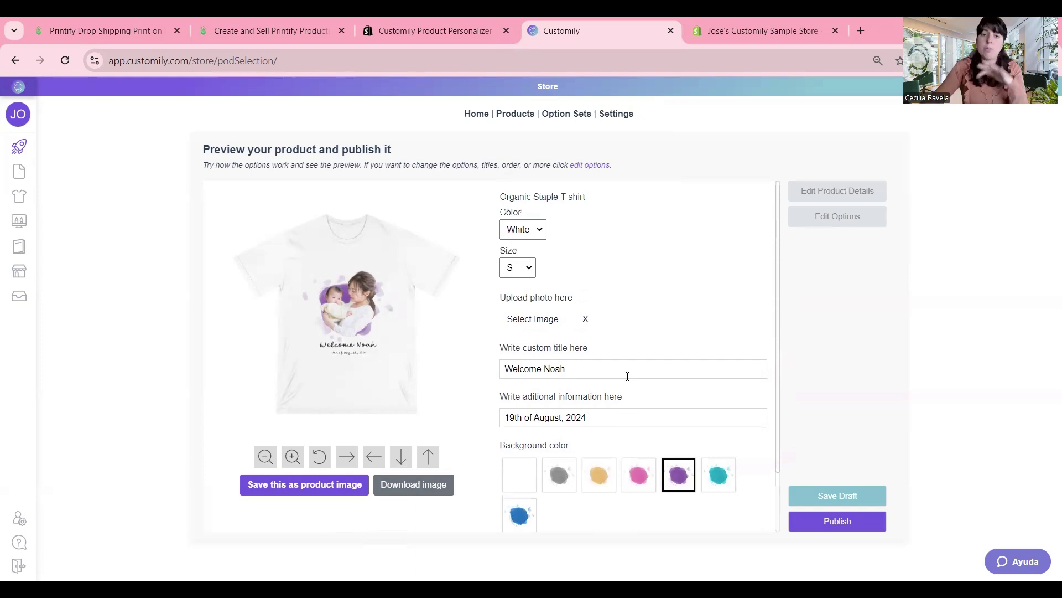
pyautogui.scroll(-2, 627, 377)
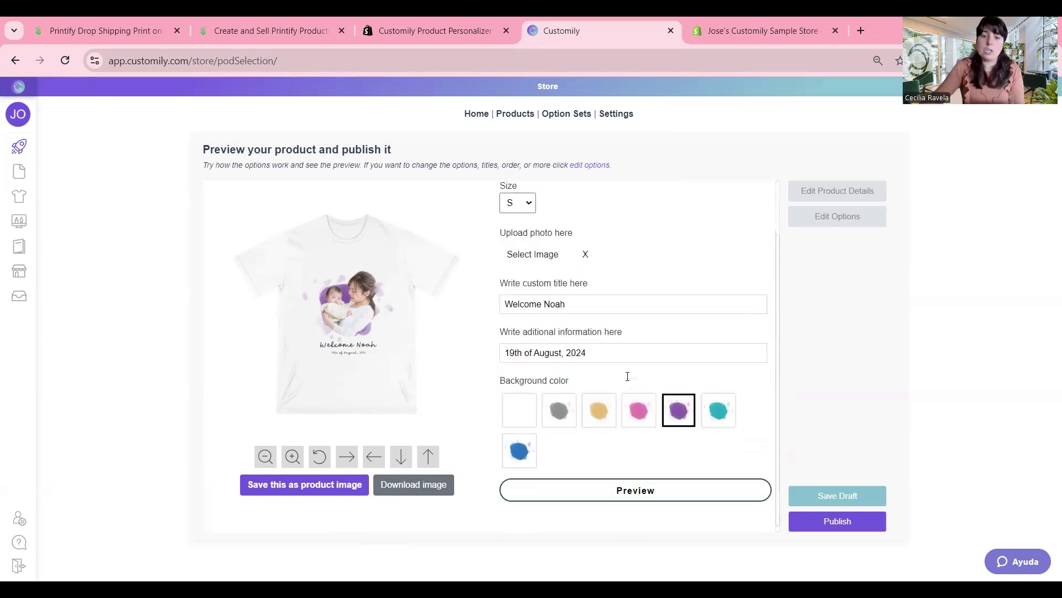
pyautogui.click(324, 492)
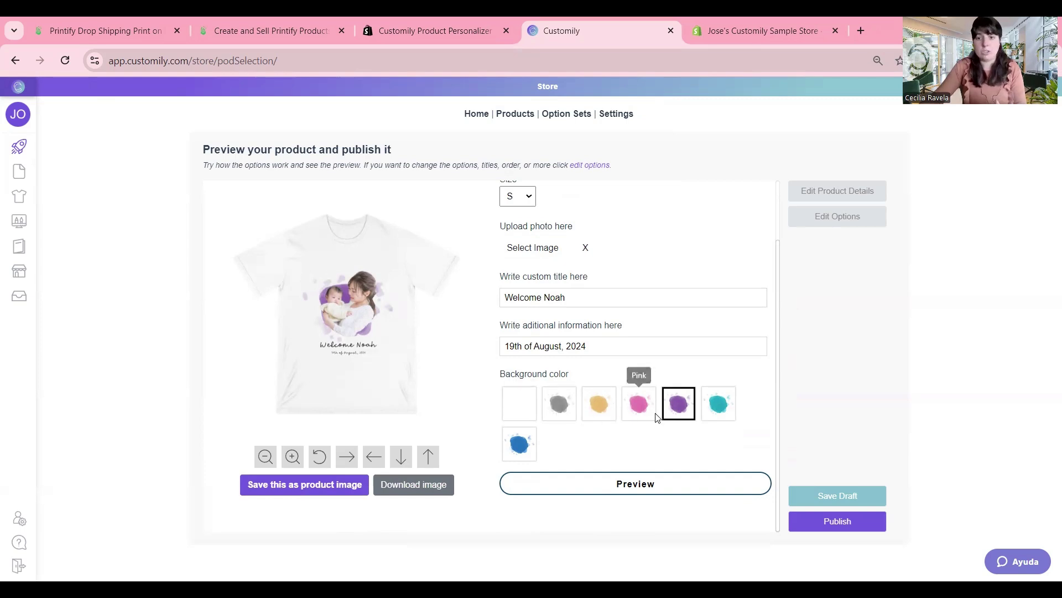
# Switch the background color to Pink, replace the baby's name in the custom title and download the image.
pyautogui.click(640, 410)
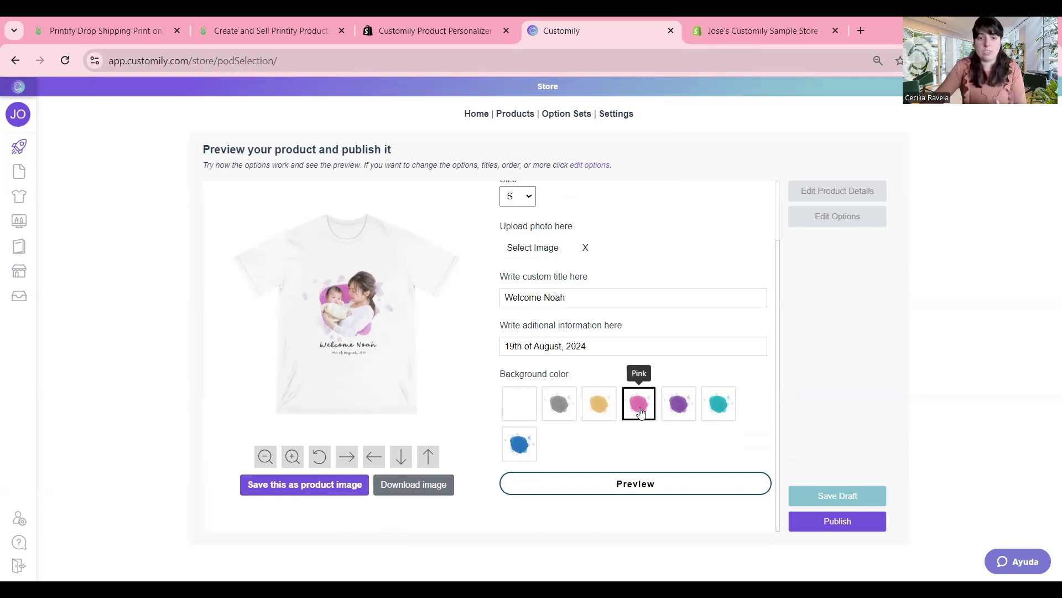
pyautogui.moveTo(567, 298); pyautogui.dragTo(545, 297)
pyautogui.write('Peter')
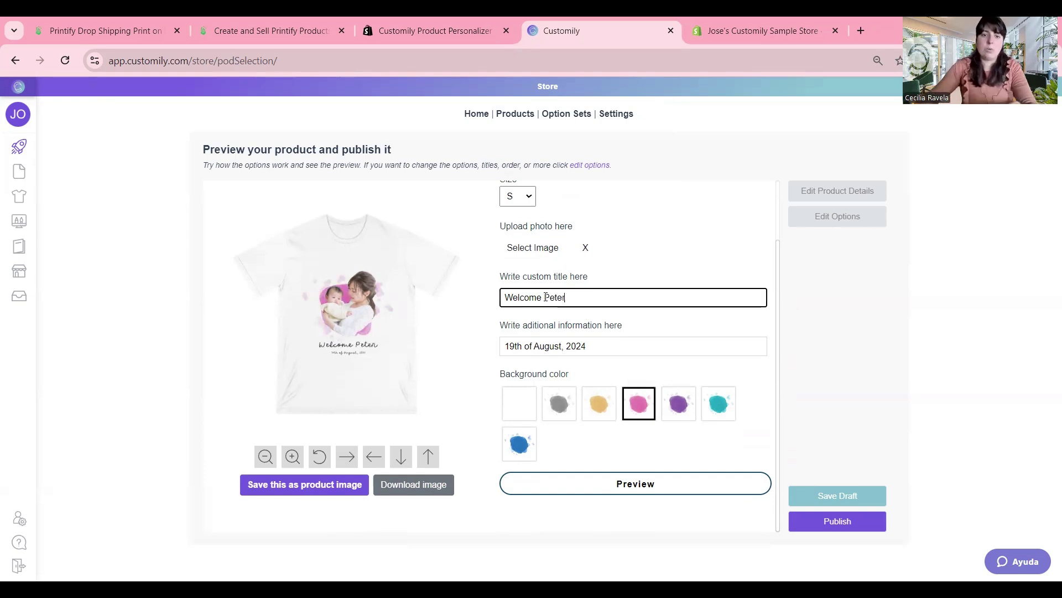
pyautogui.click(465, 535)
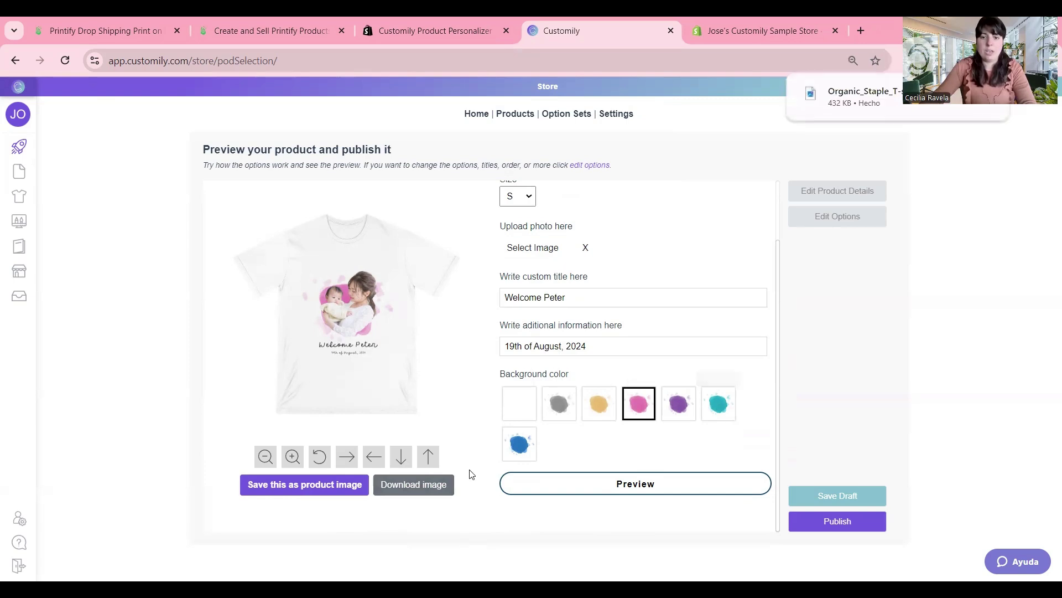
# Change the background color to blue, put another baby's name in the custom title and download that image.
pyautogui.click(518, 448)
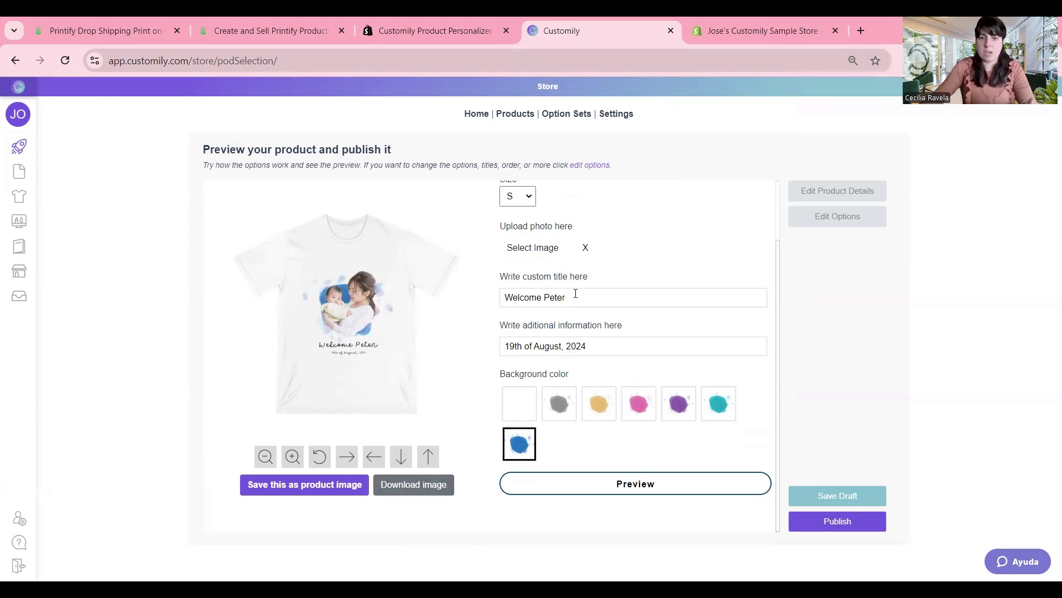
pyautogui.moveTo(566, 297); pyautogui.dragTo(546, 295)
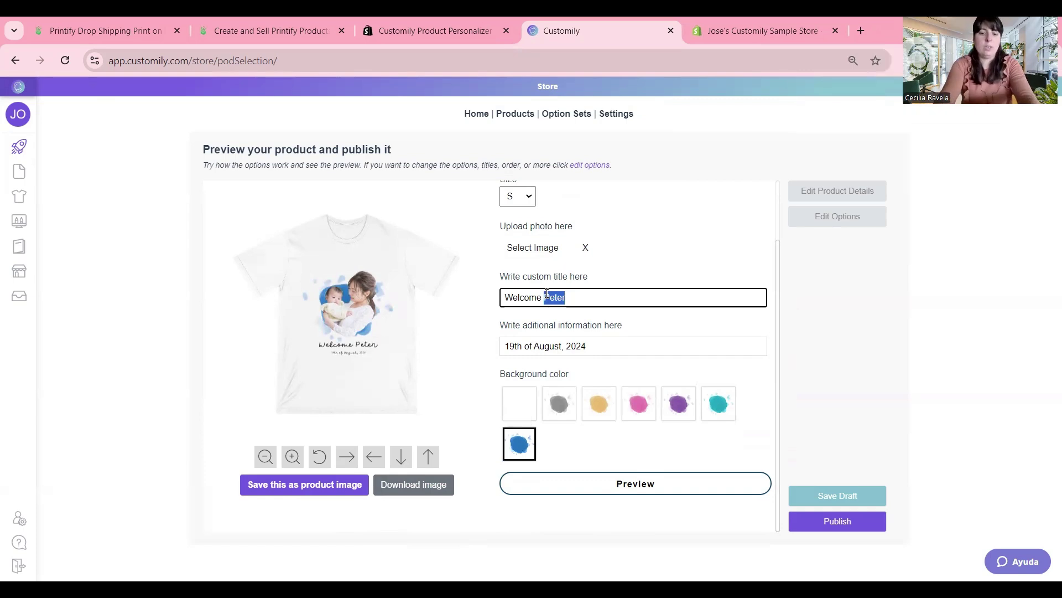
pyautogui.write('Lucas')
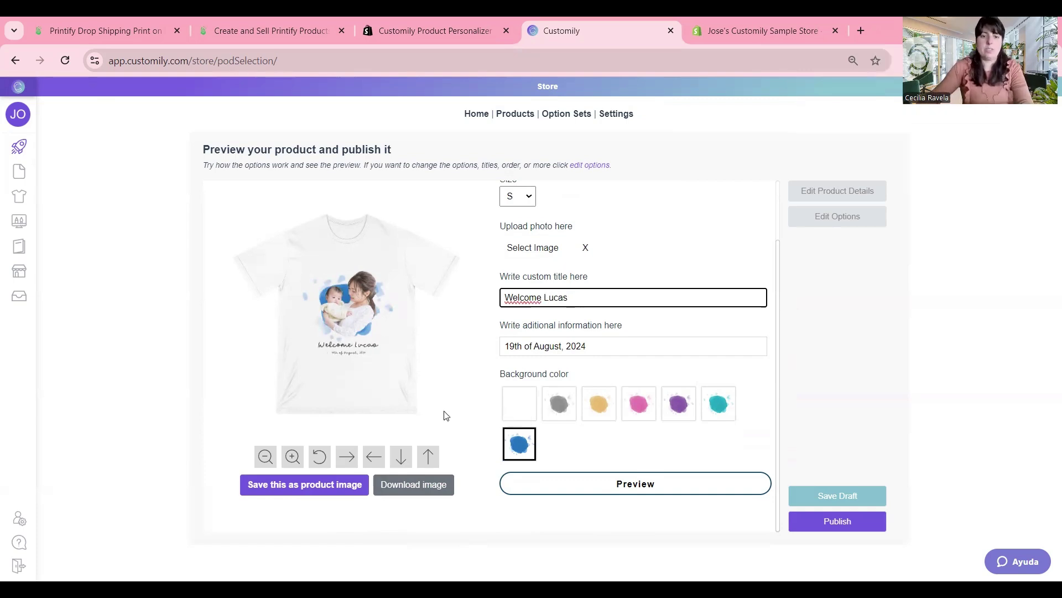
pyautogui.click(429, 487)
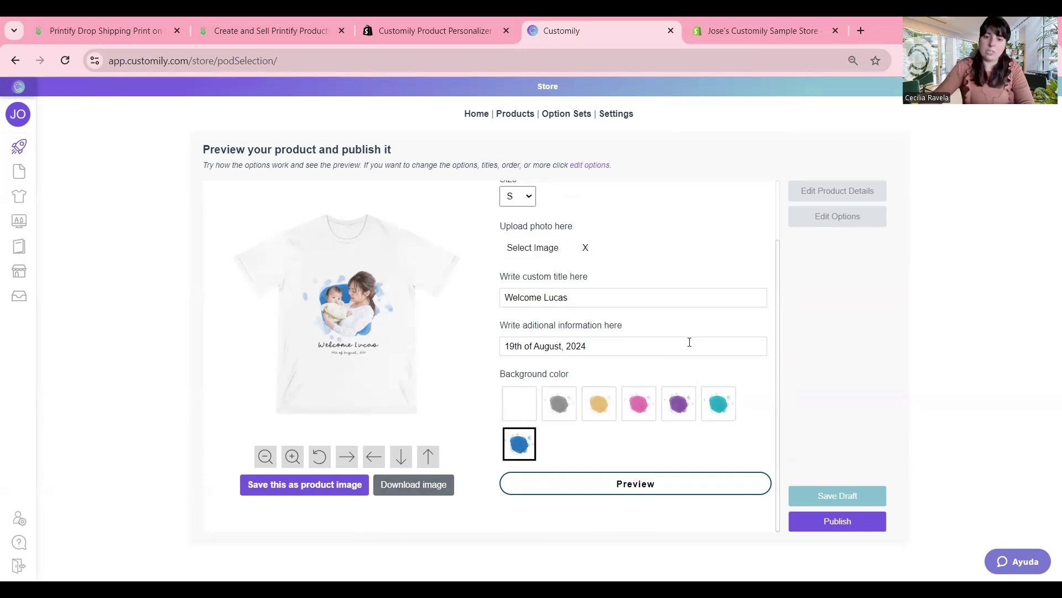
# Open the product details for editing and change the title to Personalized Organic Staple T-shirt.
pyautogui.scroll(3, 690, 342)
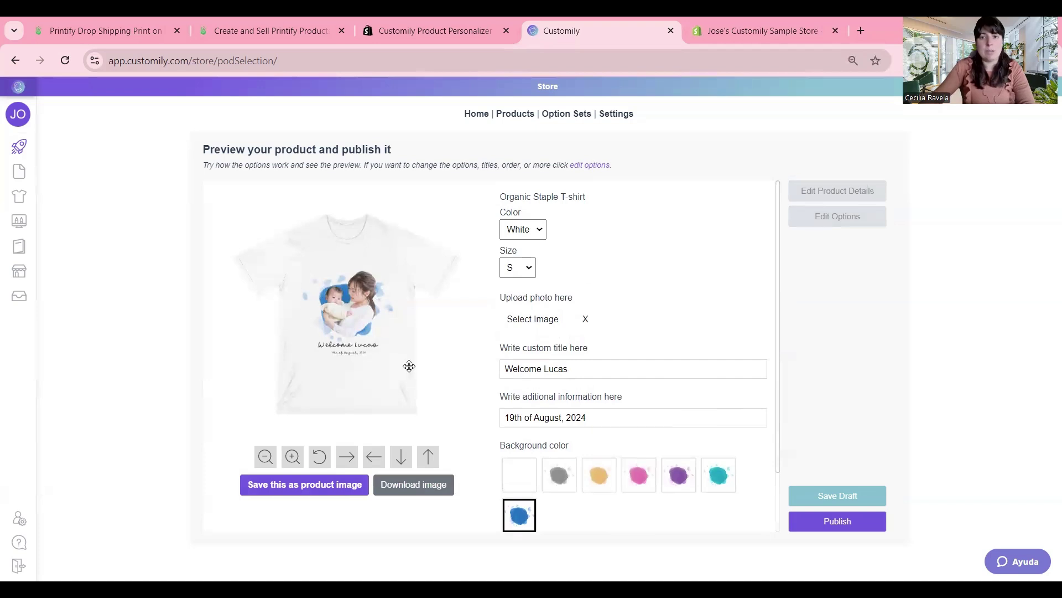
pyautogui.click(837, 198)
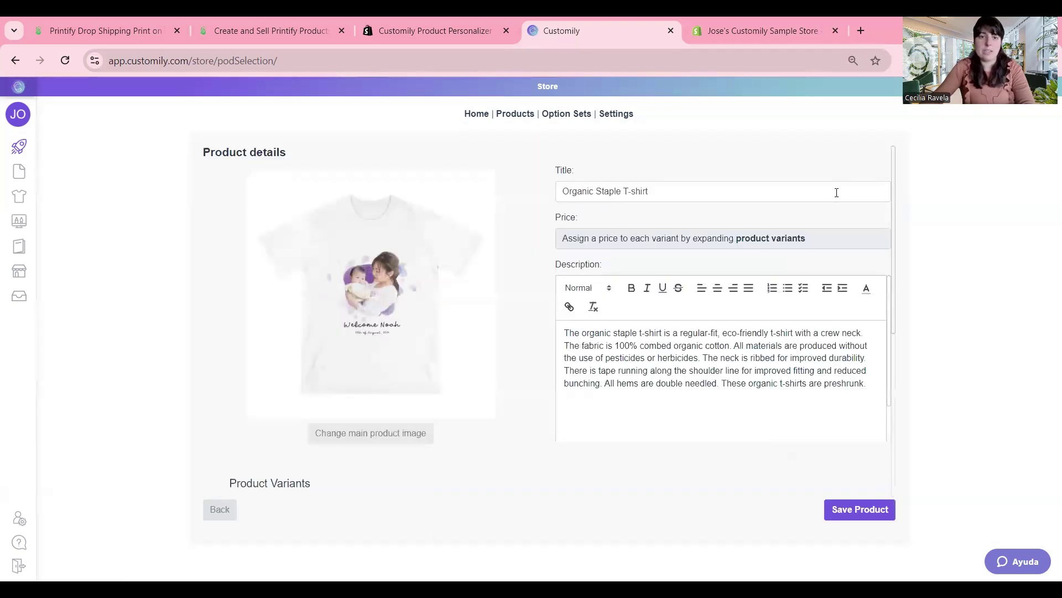
pyautogui.click(561, 193)
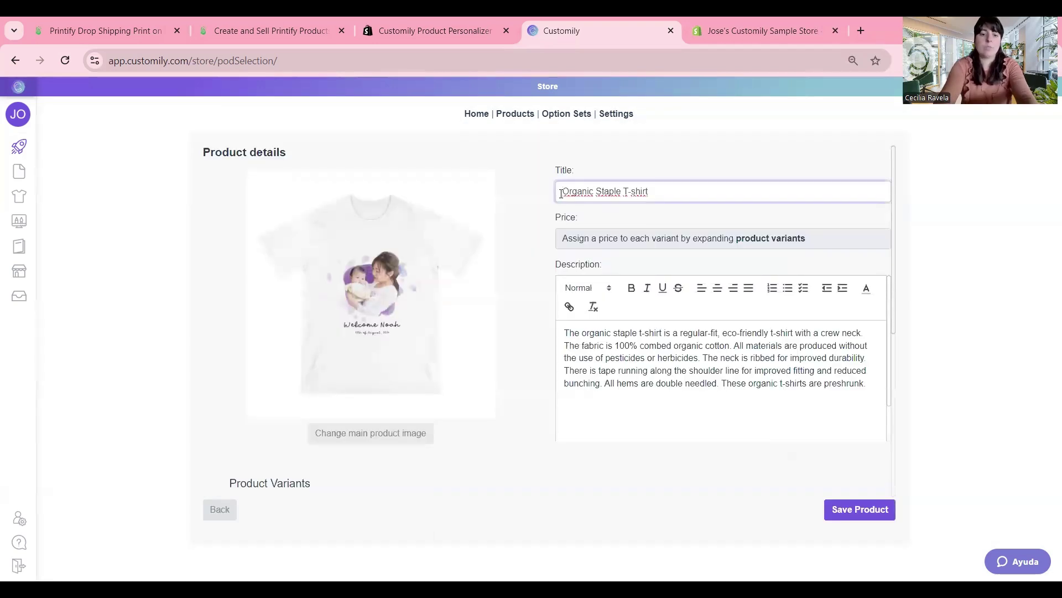
pyautogui.write('Person')
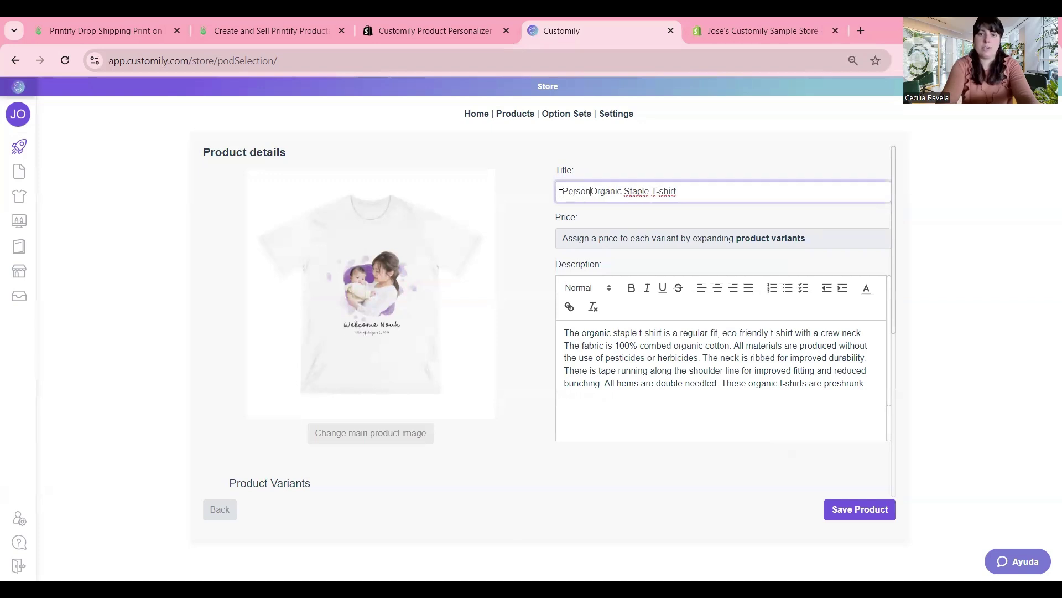
pyautogui.write('alized')
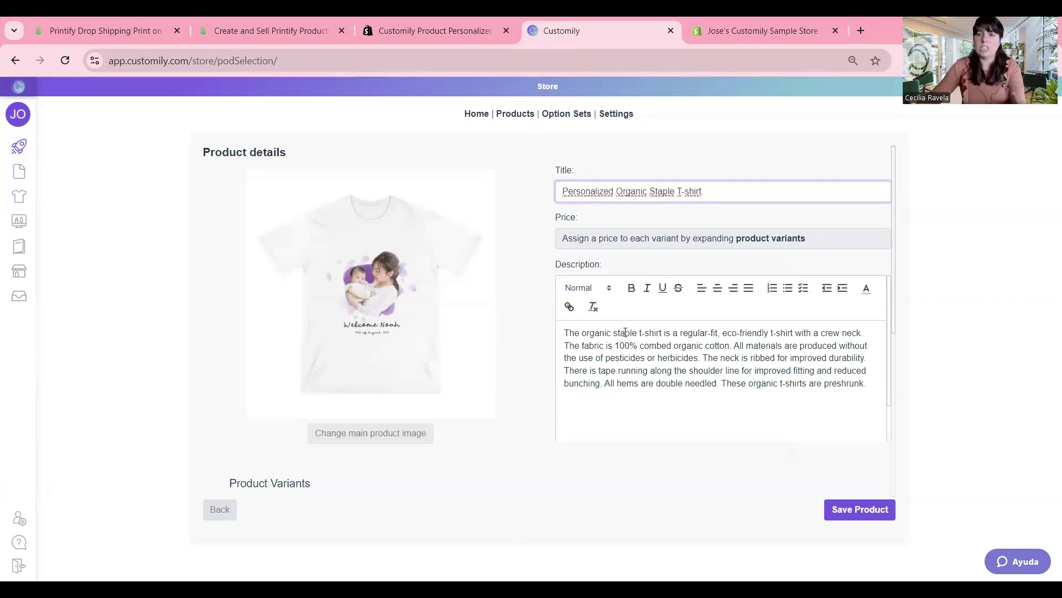
# Set the price of the Black and White variants in sizes S and M to $15 and save the product.
pyautogui.scroll(-1, 628, 350)
pyautogui.scroll(-3, 372, 424)
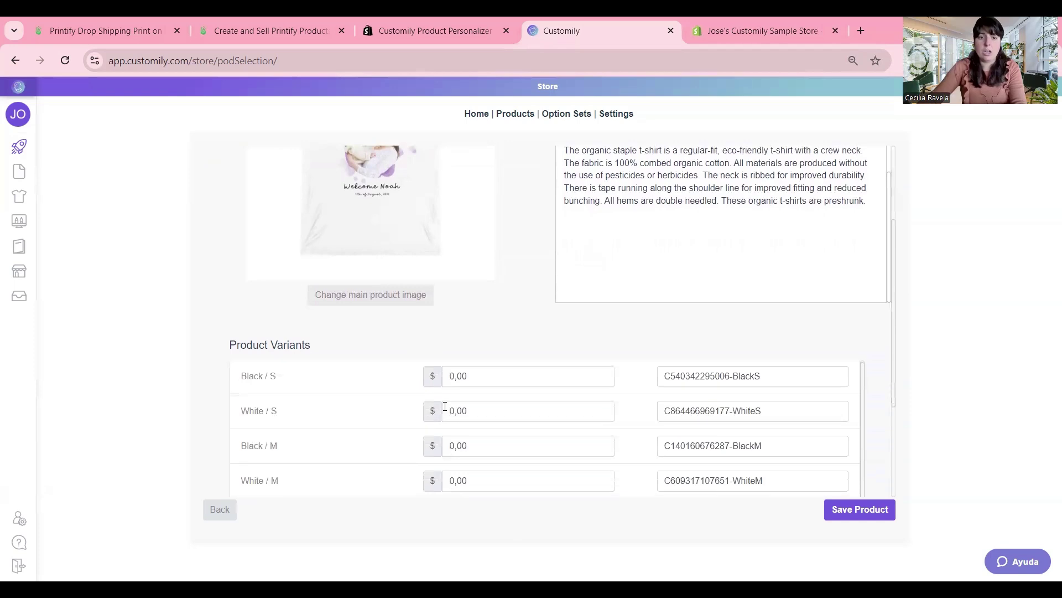
pyautogui.moveTo(466, 377); pyautogui.dragTo(444, 369)
pyautogui.write('15')
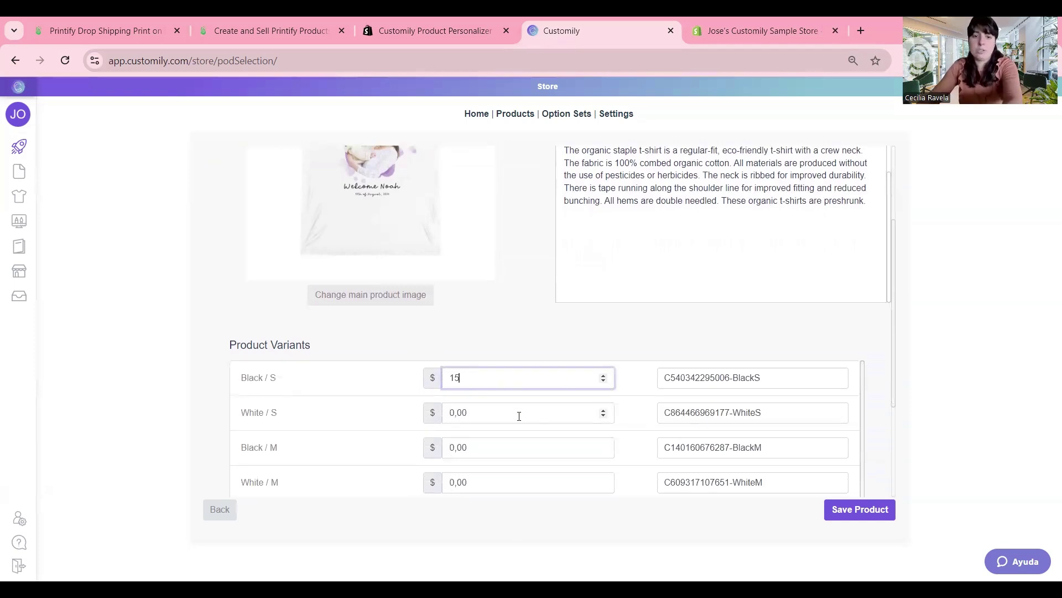
pyautogui.press('Tab')
pyautogui.write('15')
pyautogui.press('Tab')
pyautogui.write('15')
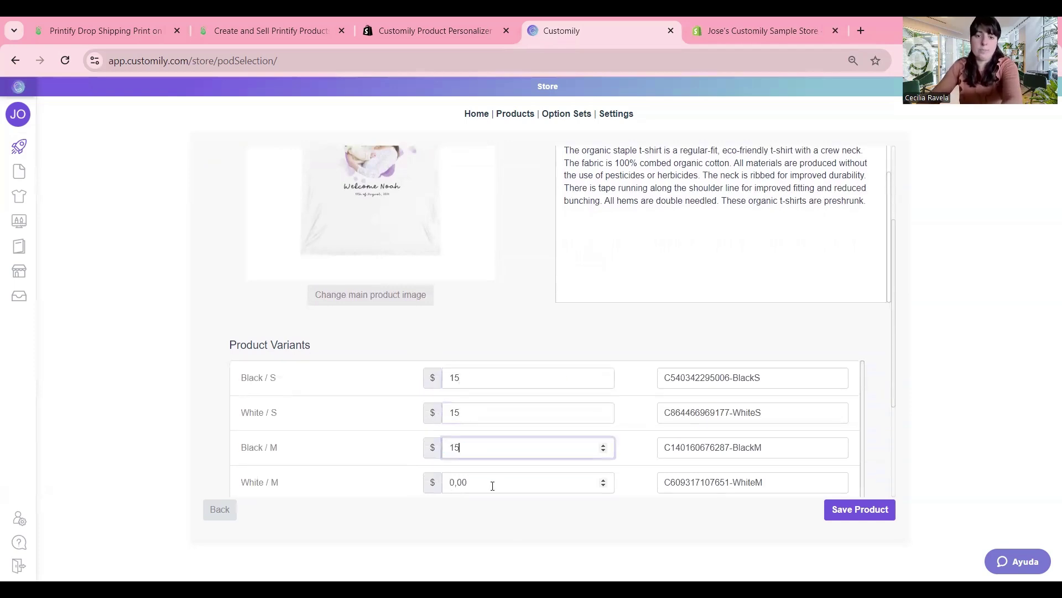
pyautogui.press('Tab')
pyautogui.write('15')
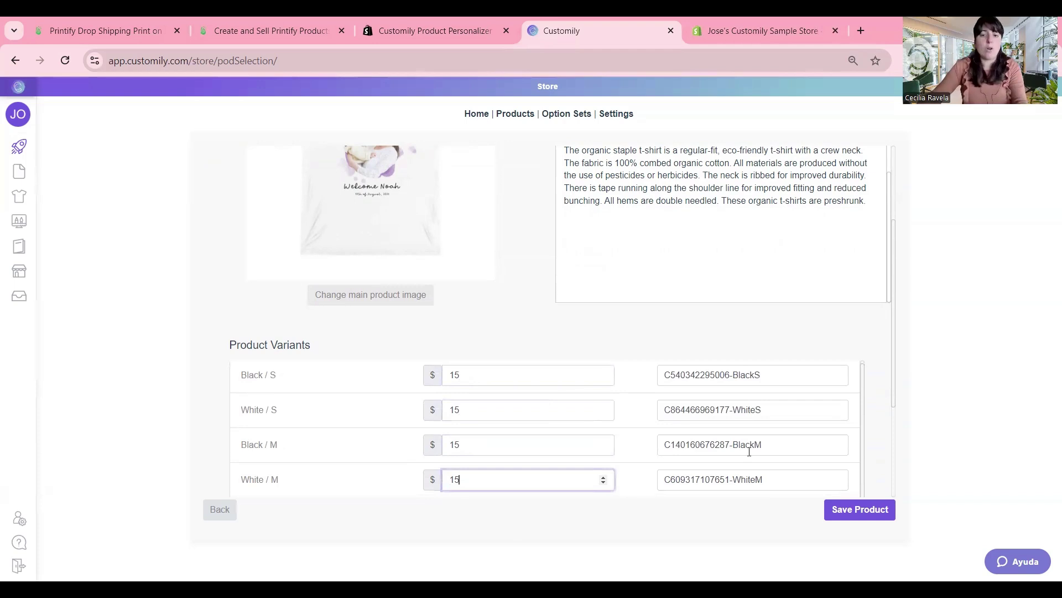
pyautogui.click(857, 514)
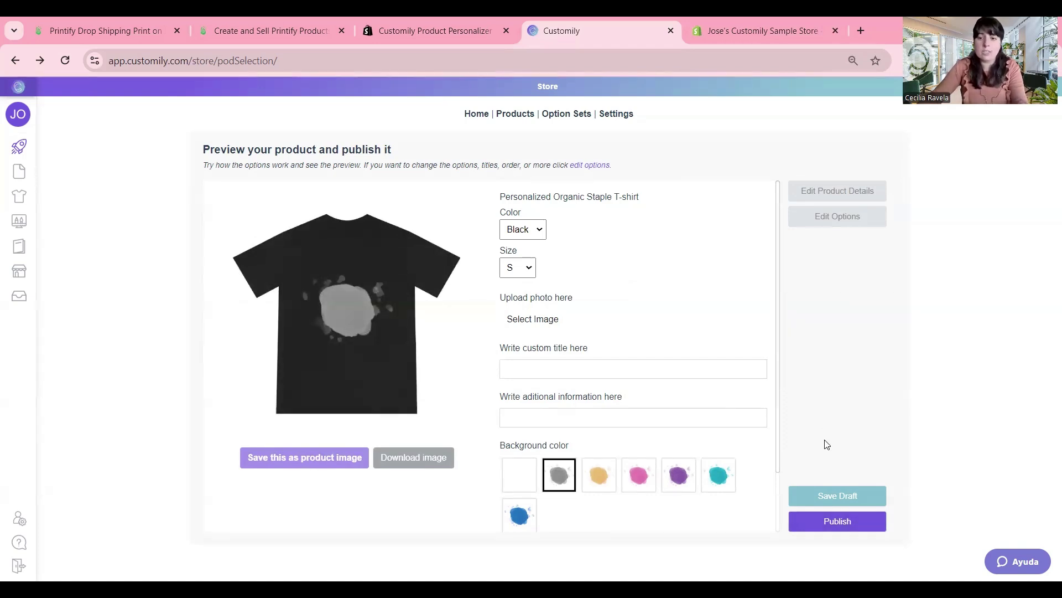
# Publish the T-shirt to the store and look over the variants and personalization options on its product page.
pyautogui.click(829, 530)
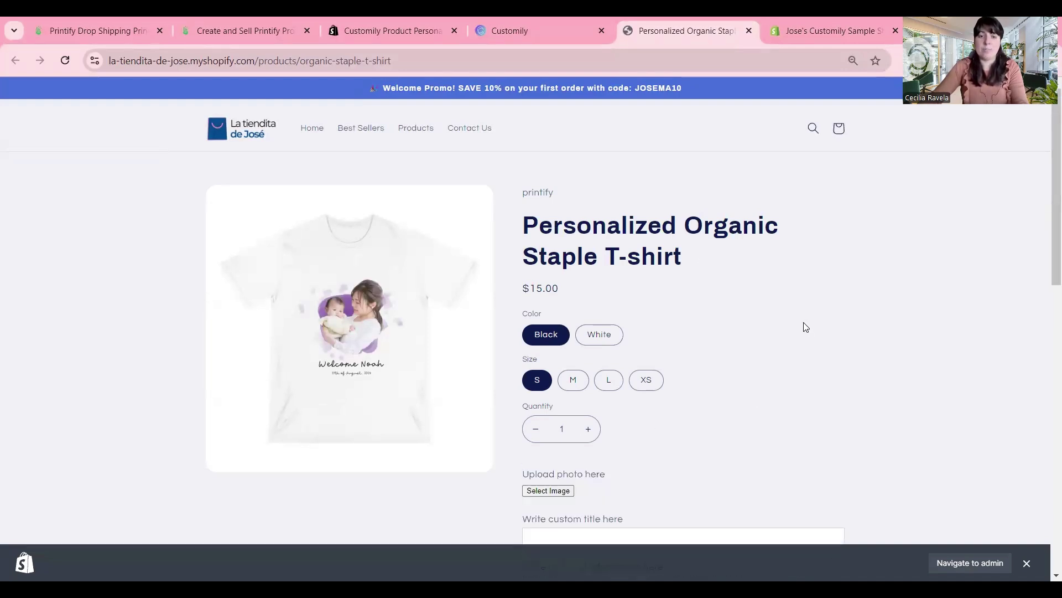
pyautogui.scroll(-1, 805, 329)
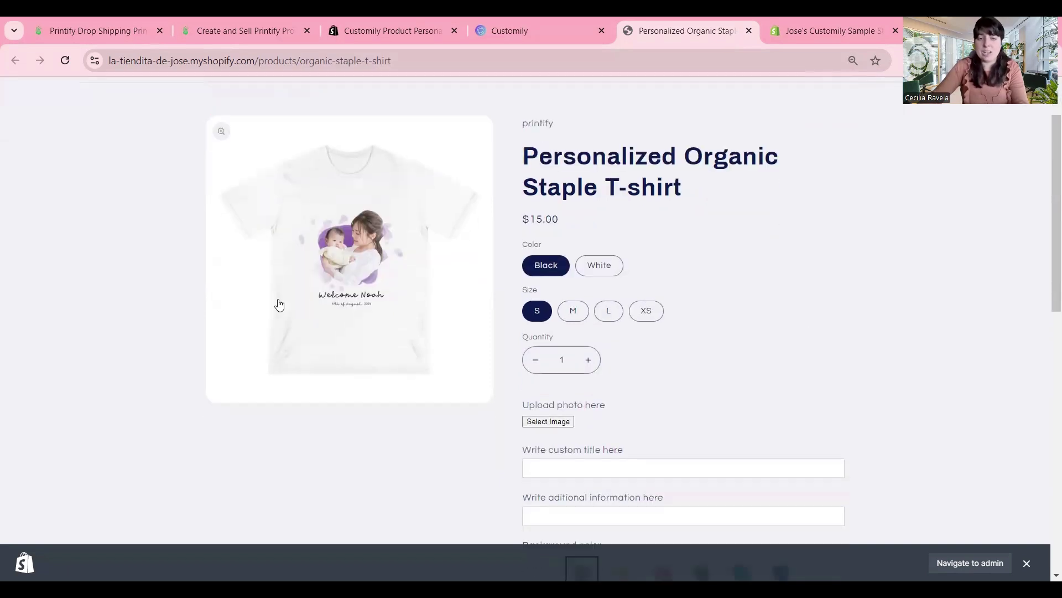
pyautogui.scroll(-3, 590, 248)
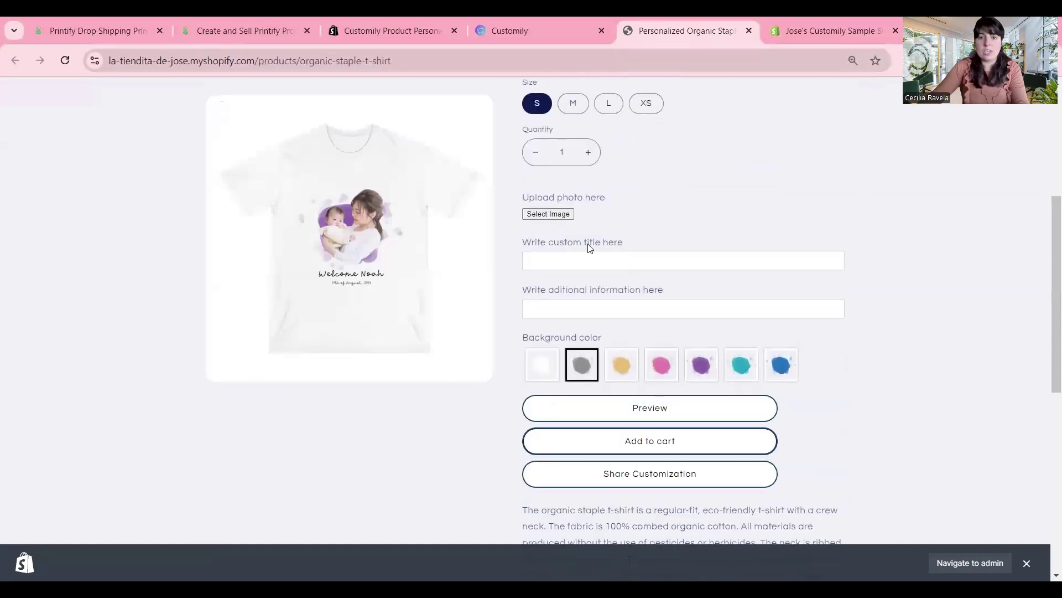
pyautogui.scroll(-1, 605, 366)
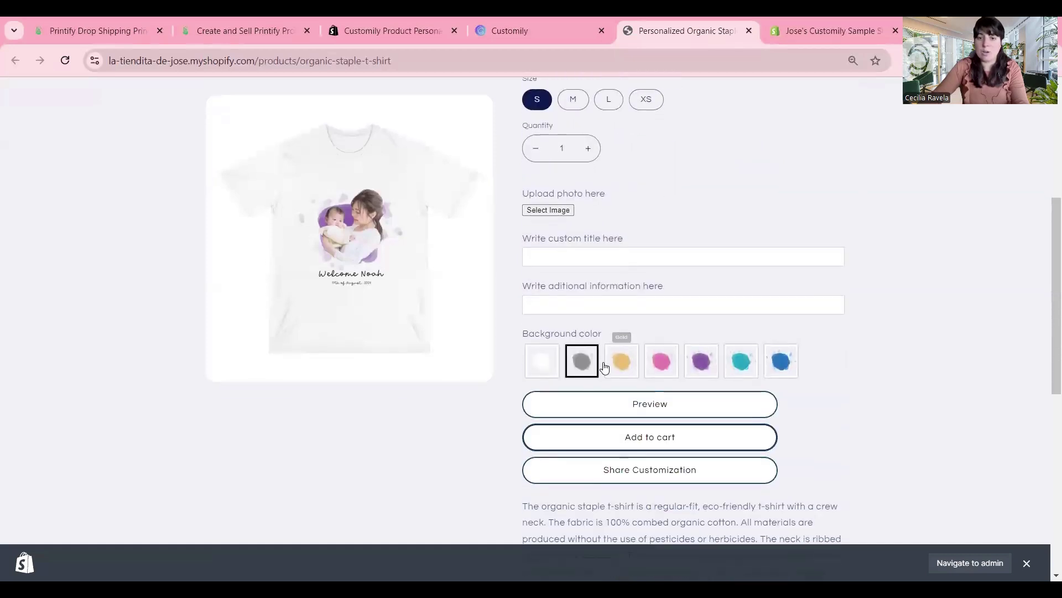
pyautogui.scroll(-3, 605, 367)
pyautogui.scroll(3, 605, 368)
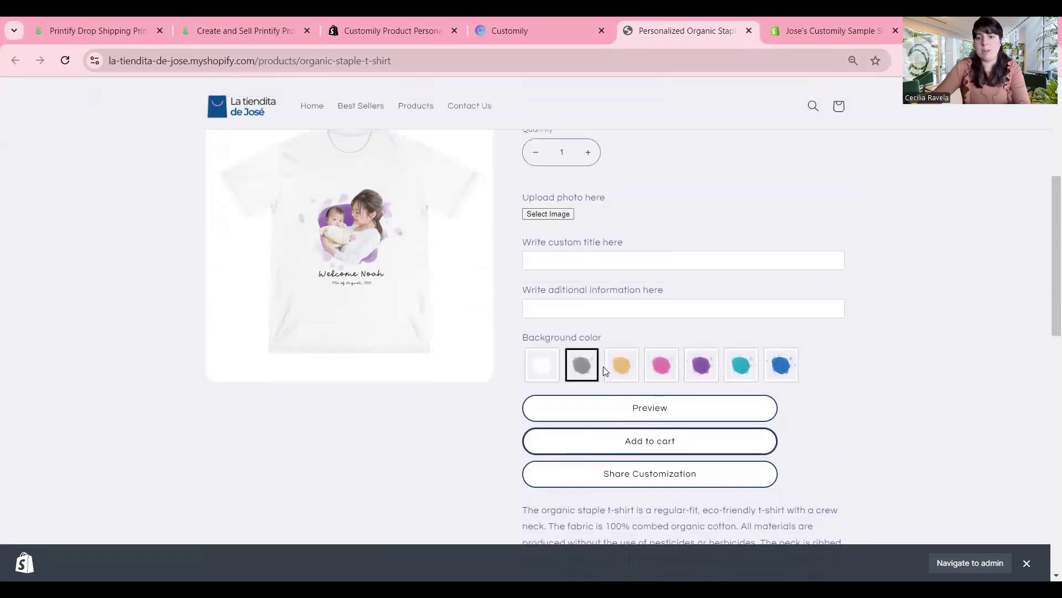
pyautogui.scroll(2, 605, 371)
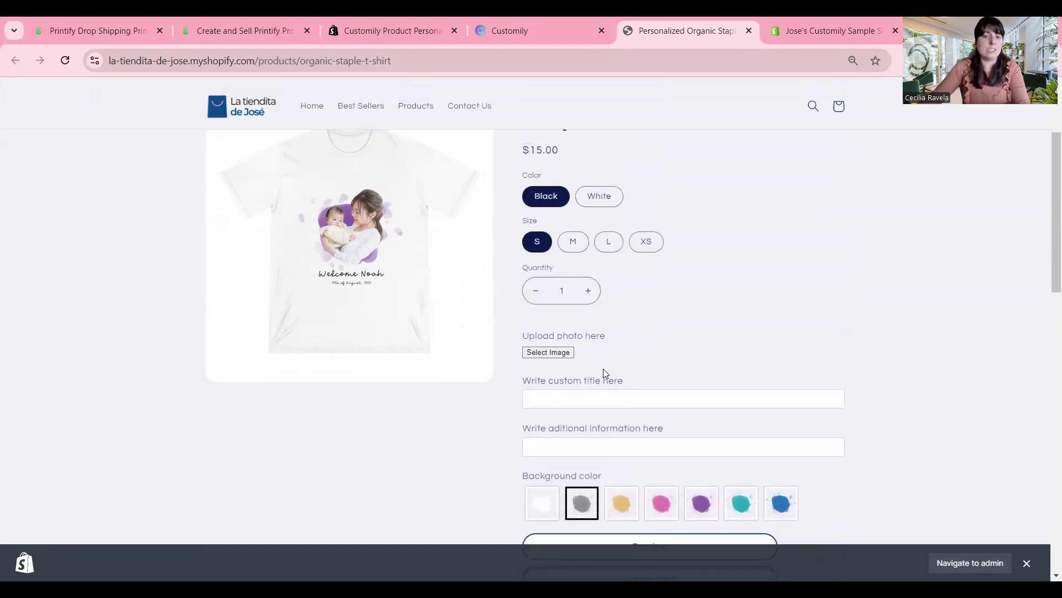
pyautogui.scroll(3, 605, 372)
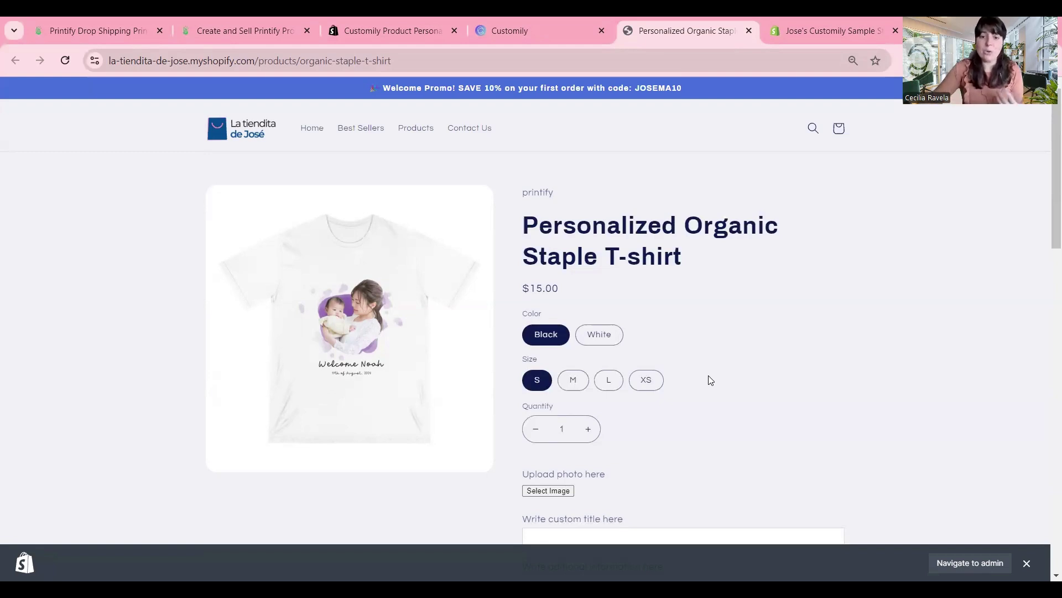
pyautogui.scroll(-1, 710, 380)
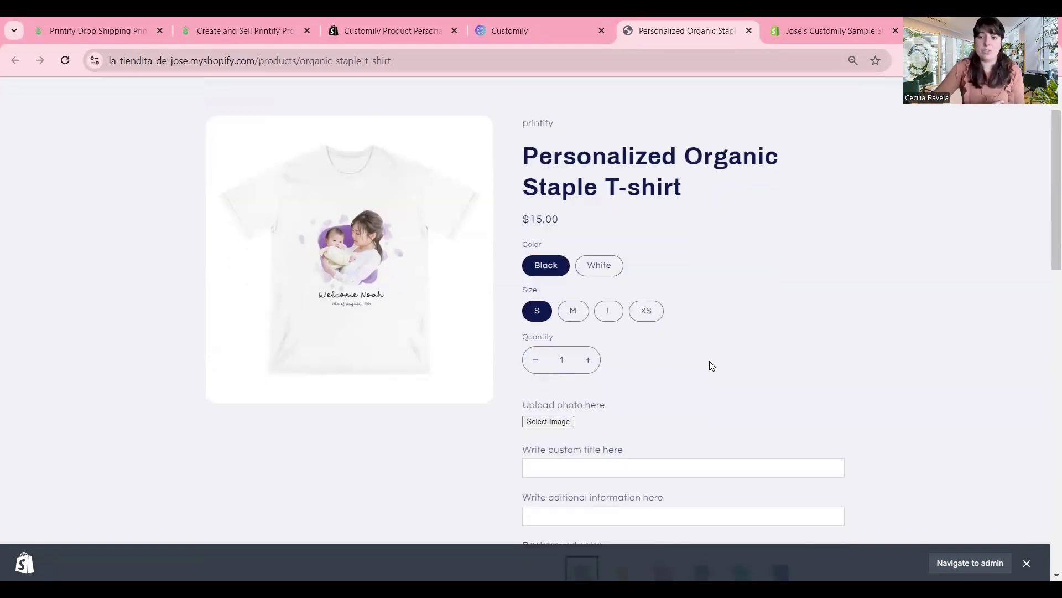
pyautogui.scroll(1, 639, 422)
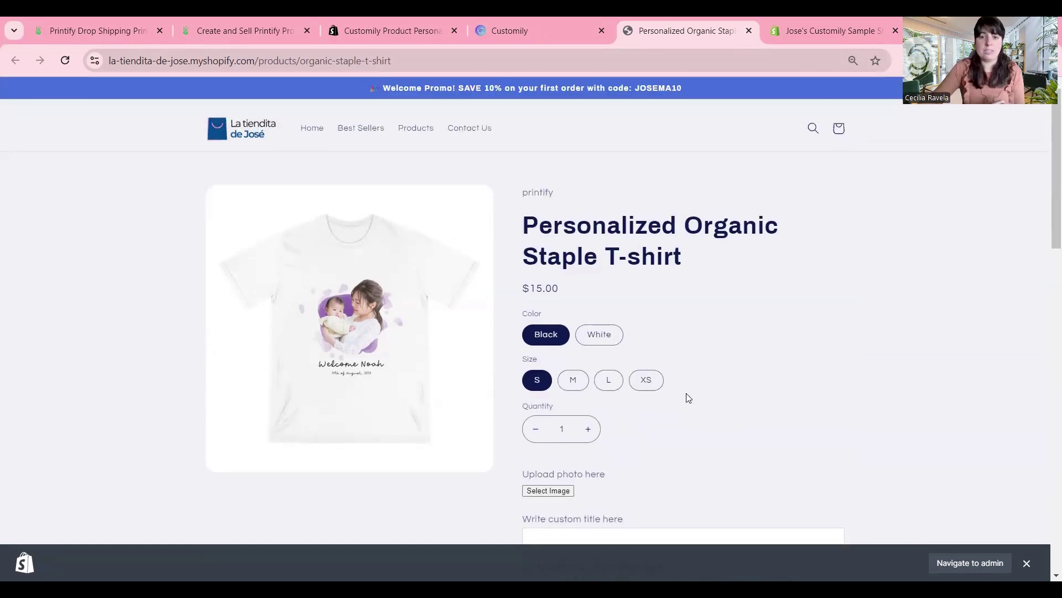
# In the Shopify admin, sort the products by creation with the most recent first and open the Personalized Organic Staple T-shirt.
pyautogui.click(809, 28)
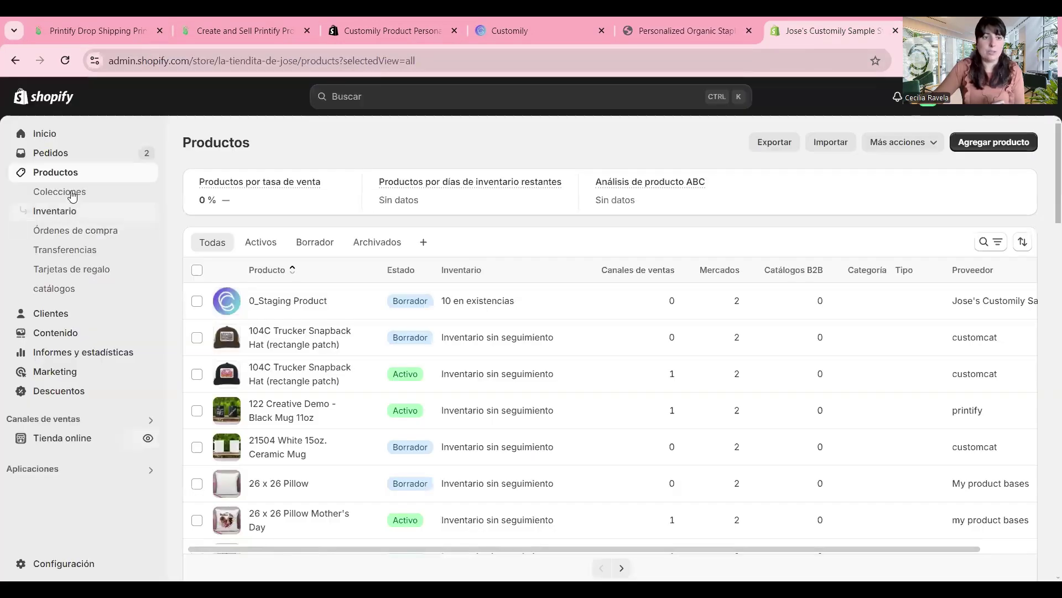
pyautogui.click(1023, 241)
pyautogui.click(952, 306)
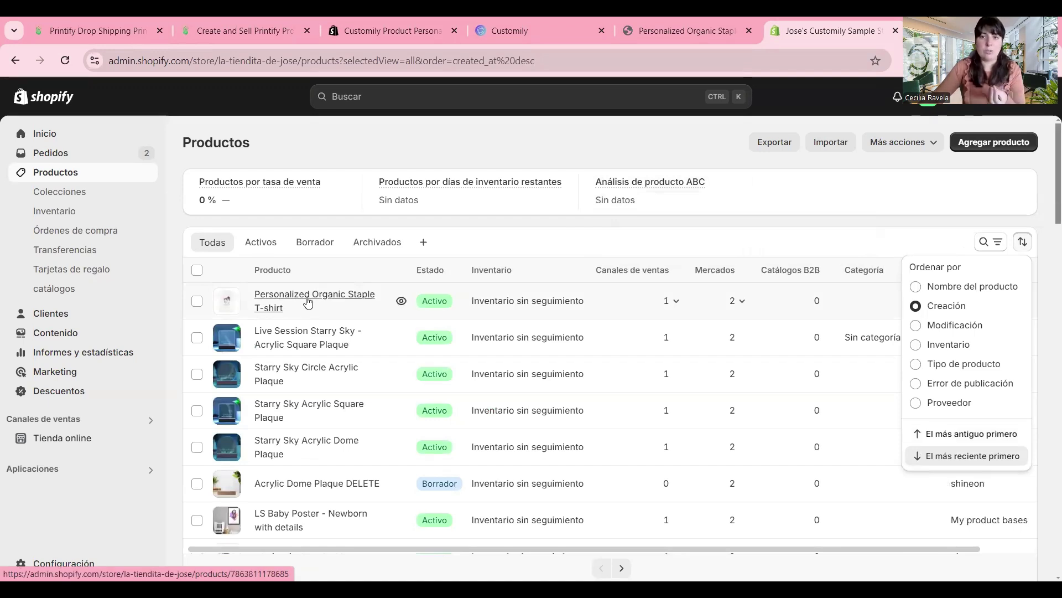
pyautogui.click(308, 302)
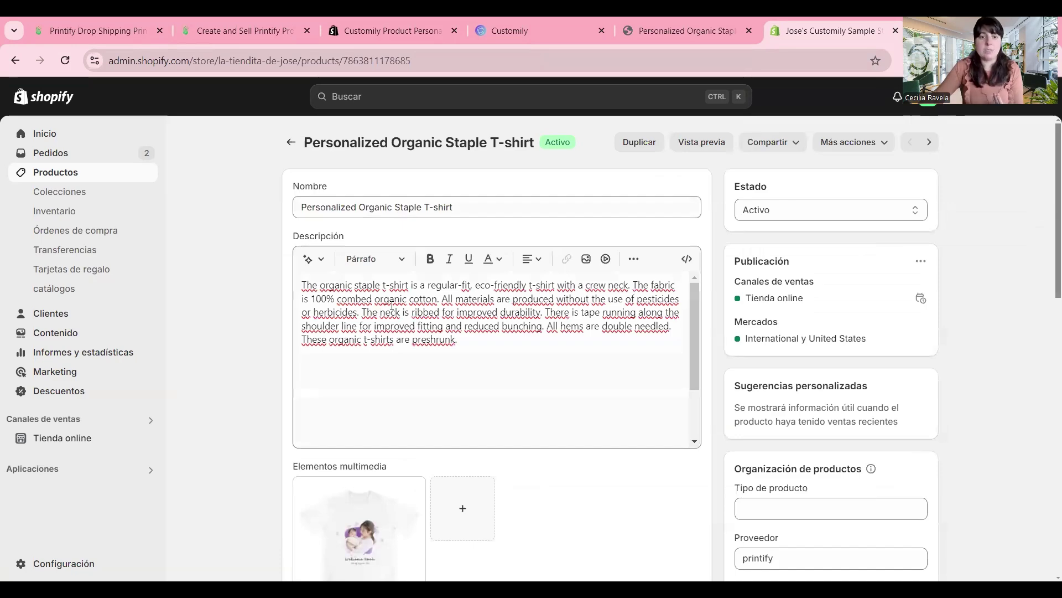
# Upload the downloaded blue and pink T-shirt preview images to the product's media and save the product.
pyautogui.scroll(-4, 769, 295)
pyautogui.scroll(-6, 396, 455)
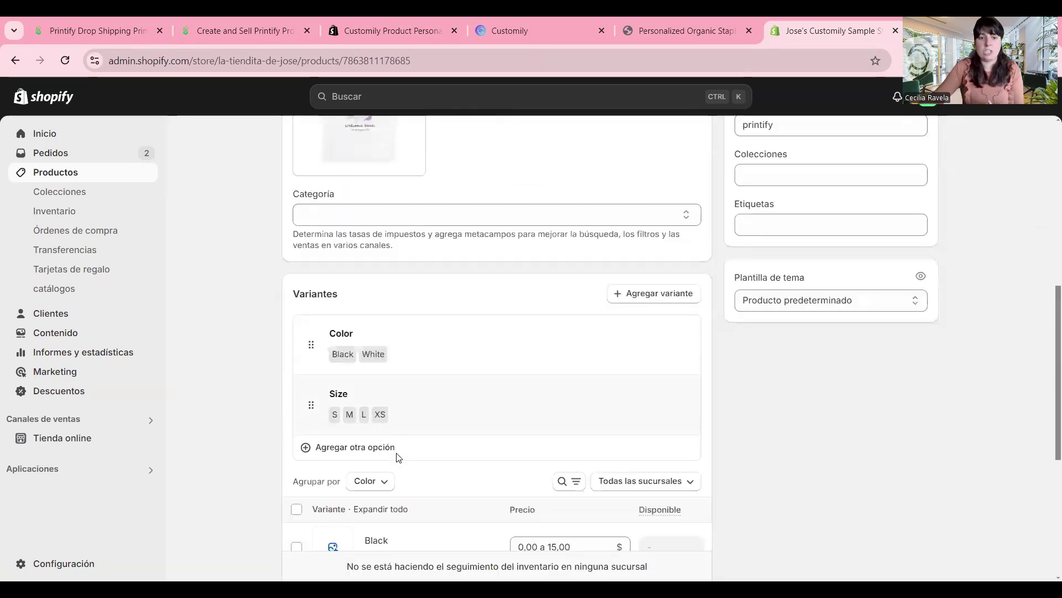
pyautogui.scroll(-3, 491, 463)
pyautogui.scroll(8, 515, 421)
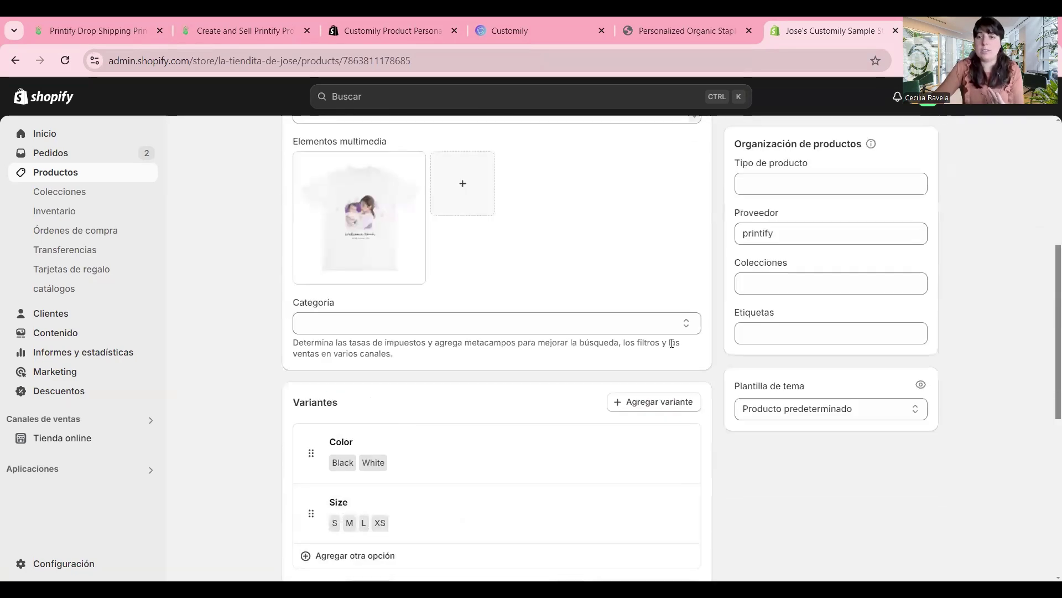
pyautogui.scroll(-7, 537, 381)
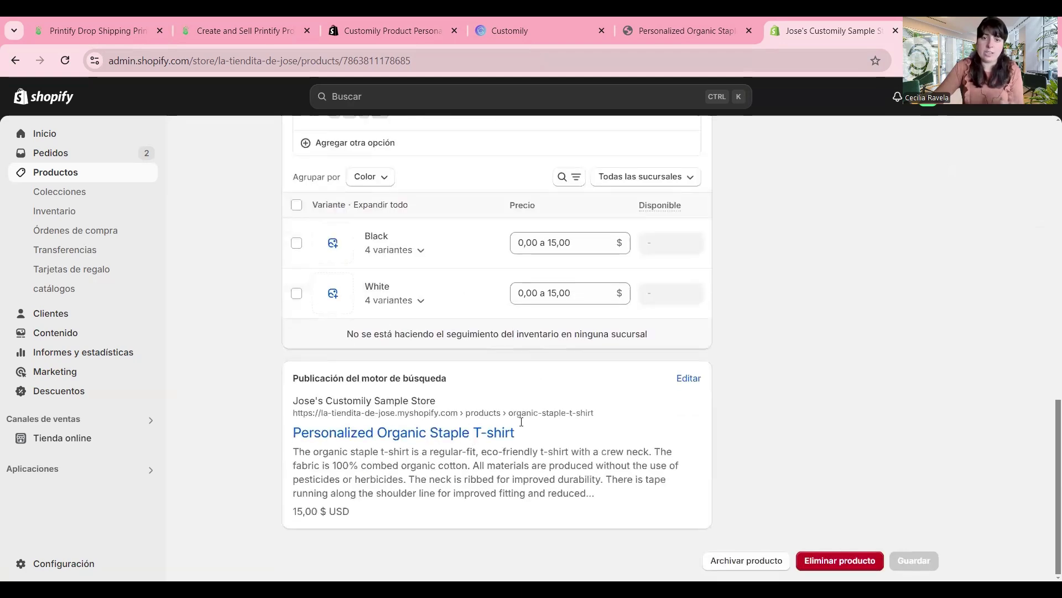
pyautogui.scroll(7, 554, 419)
pyautogui.scroll(2, 525, 359)
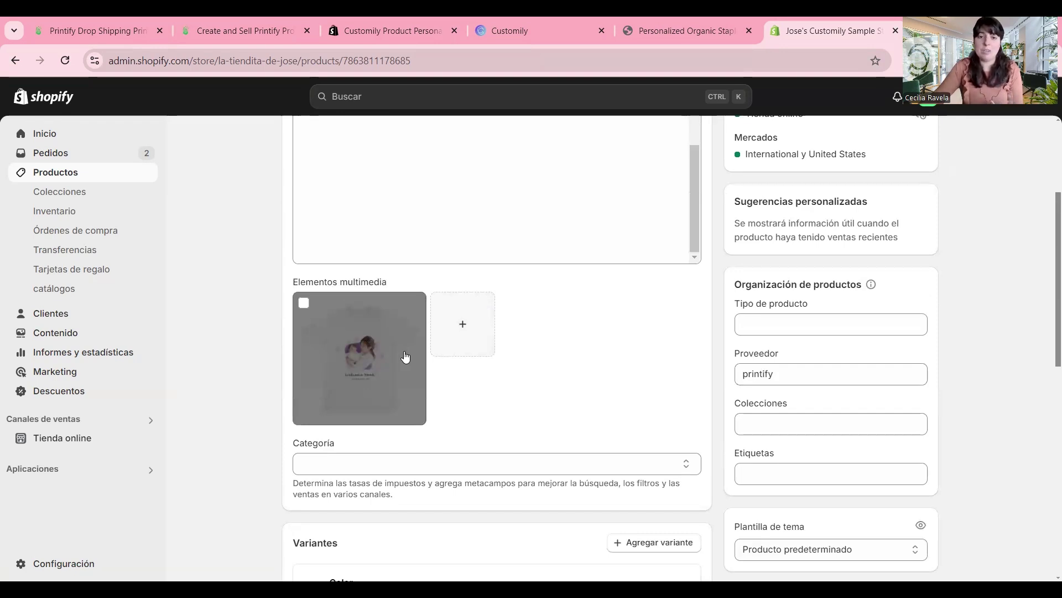
pyautogui.click(469, 335)
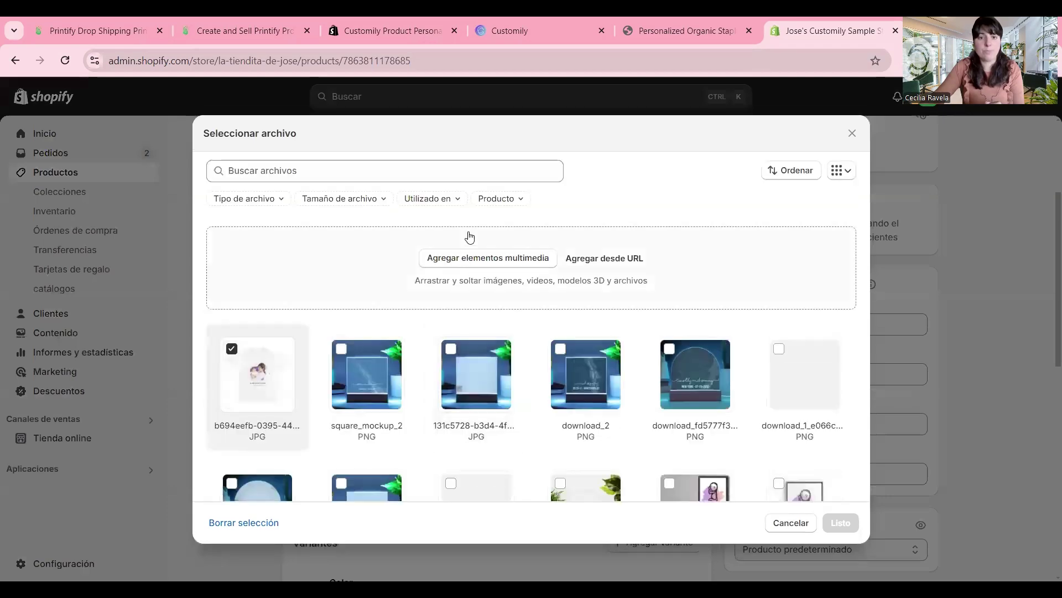
pyautogui.click(479, 263)
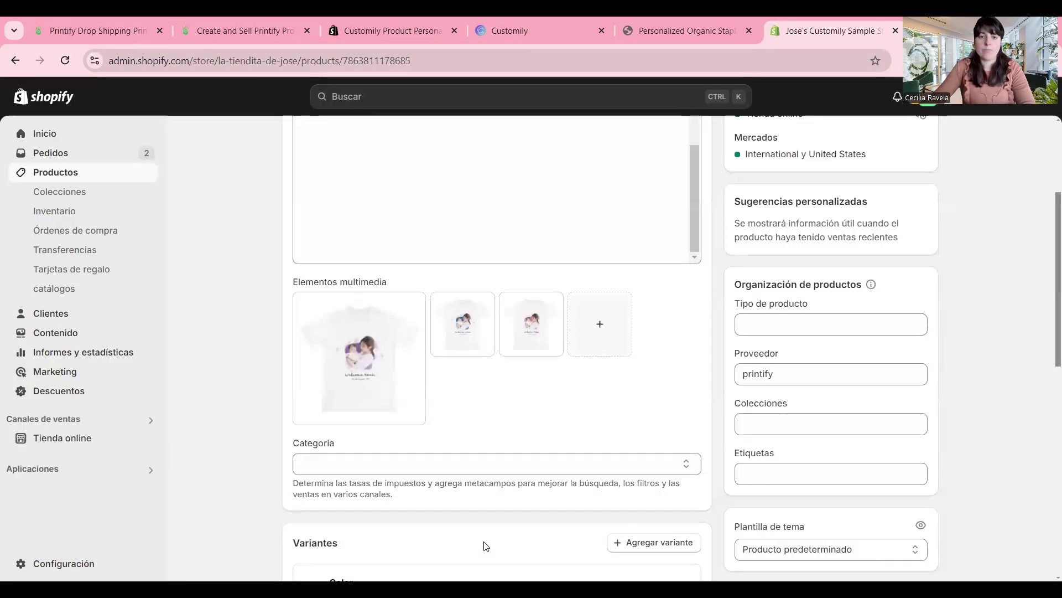
pyautogui.scroll(3, 631, 410)
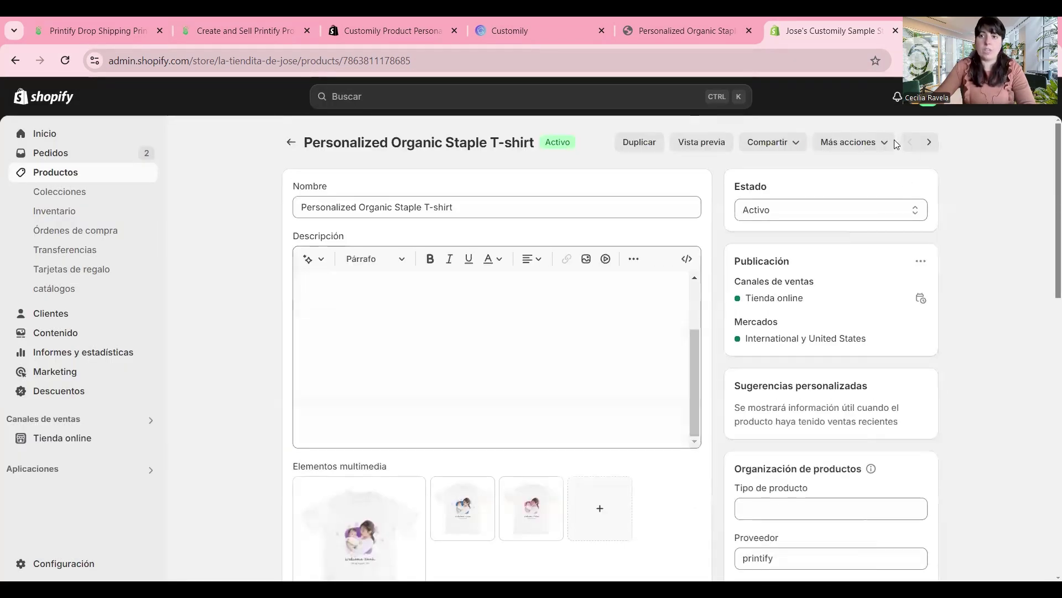
# Reload the T-shirt's store page and look through the purple, blue and pink product images in its gallery.
pyautogui.click(702, 25)
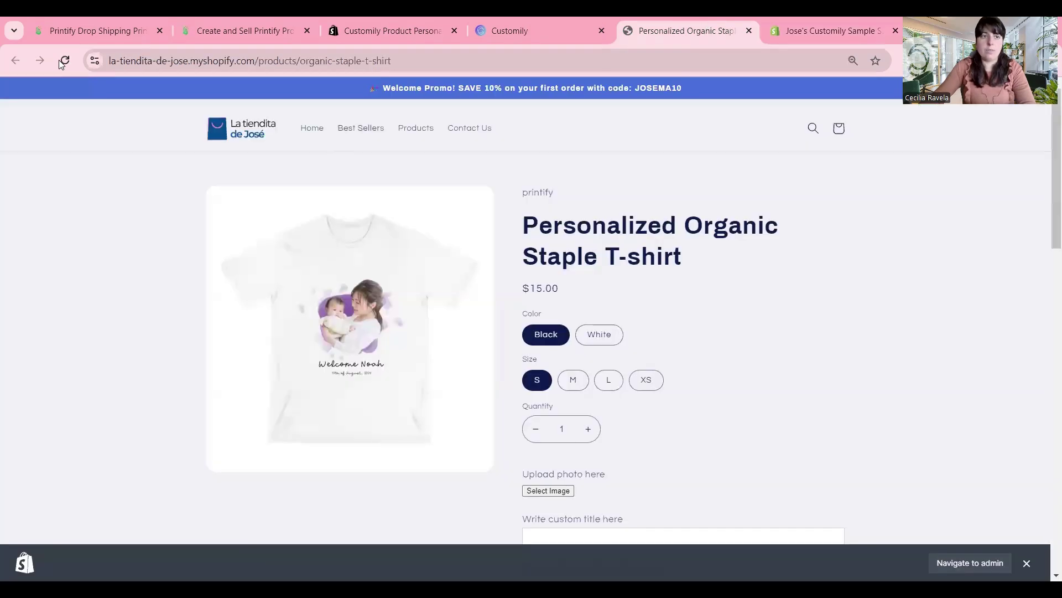
pyautogui.press('F5')
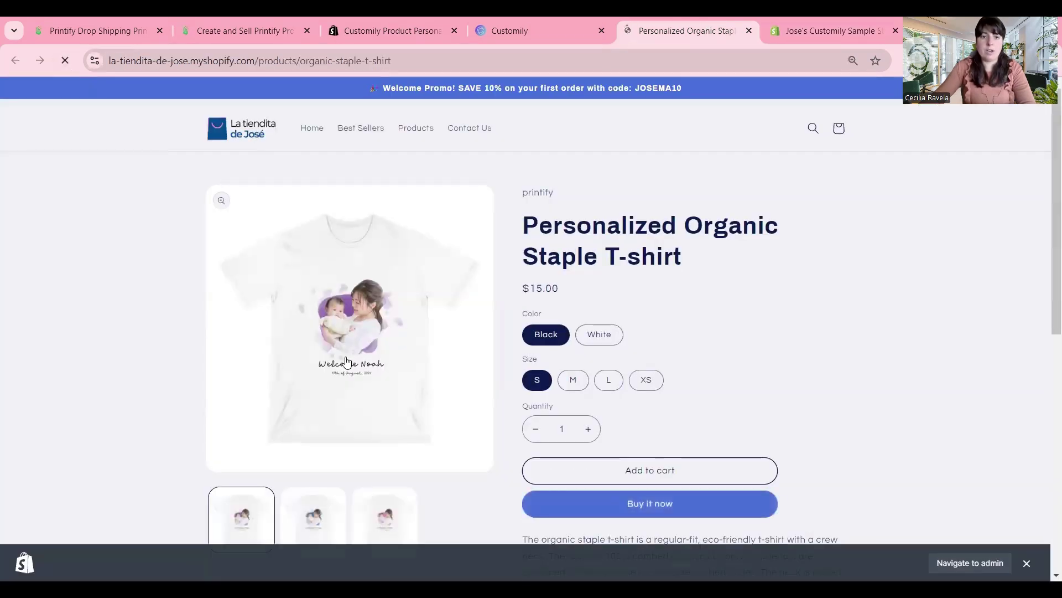
pyautogui.click(314, 518)
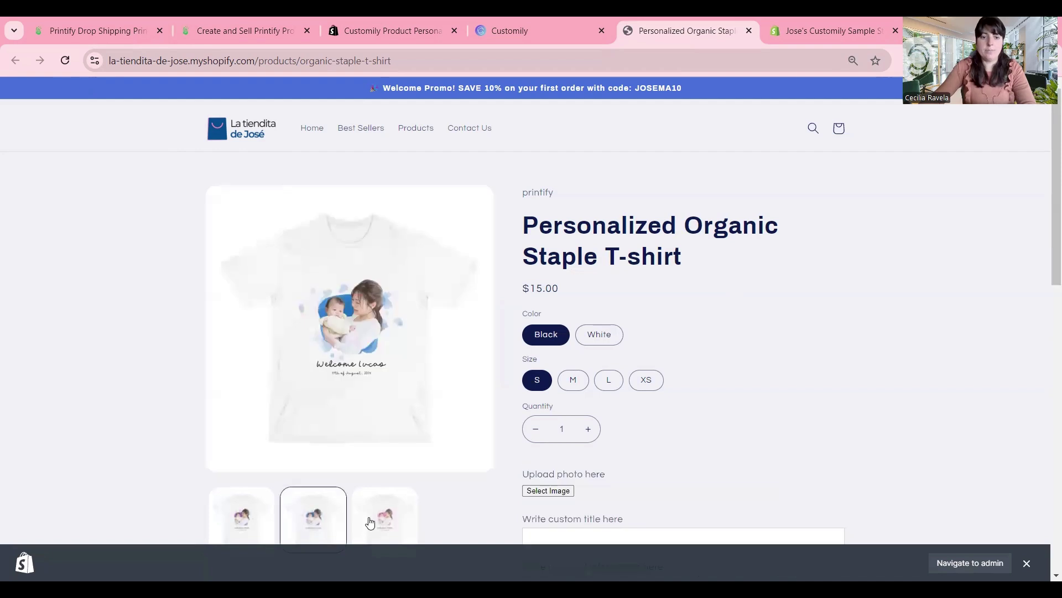
pyautogui.click(370, 523)
pyautogui.click(313, 526)
pyautogui.click(250, 531)
pyautogui.click(301, 534)
pyautogui.click(380, 524)
pyautogui.click(315, 520)
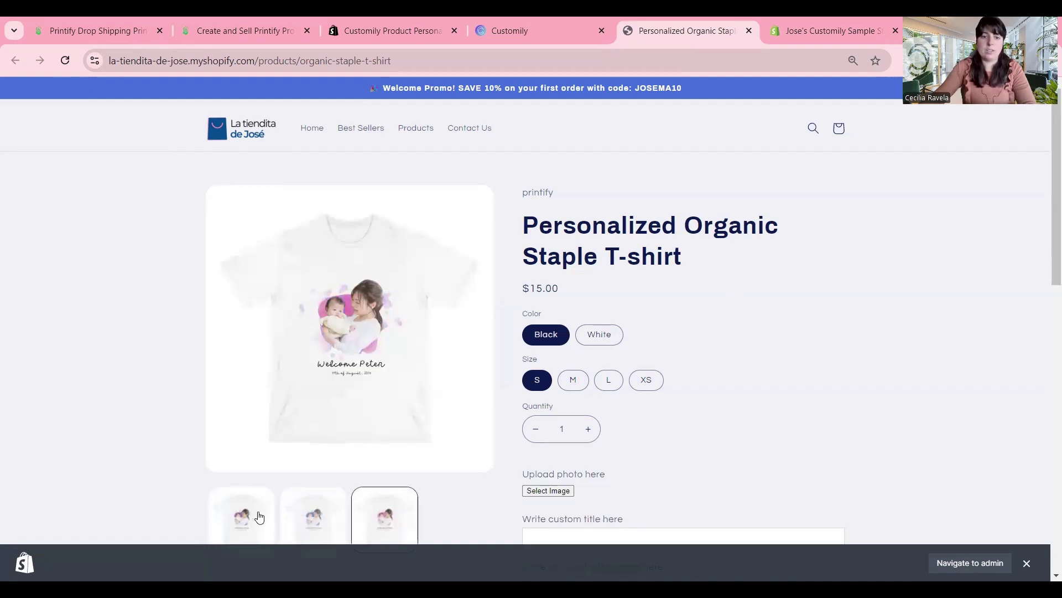
pyautogui.click(364, 518)
pyautogui.scroll(-3, 376, 470)
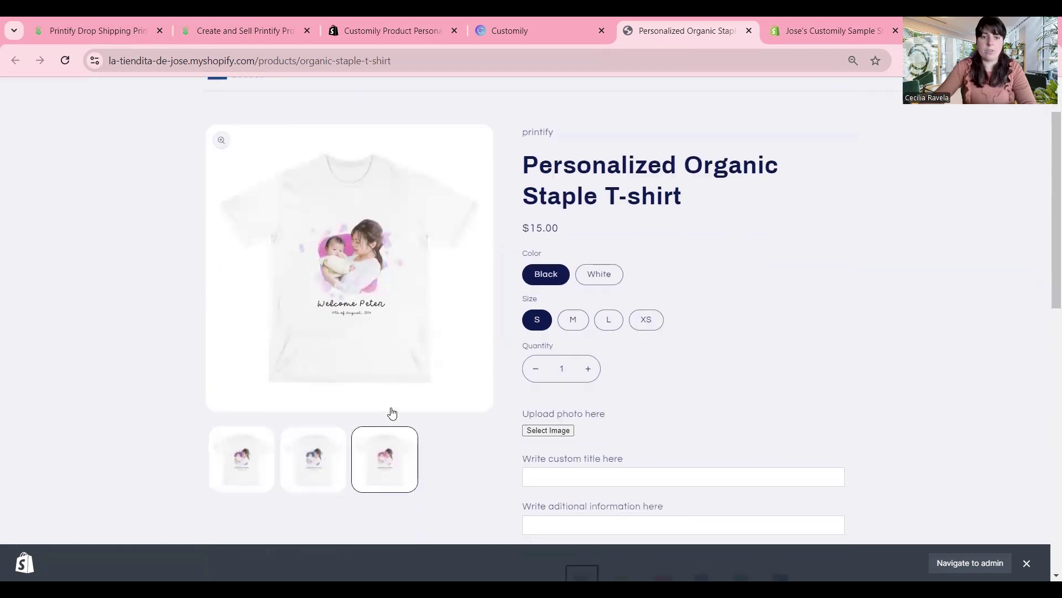
pyautogui.click(314, 427)
pyautogui.click(241, 429)
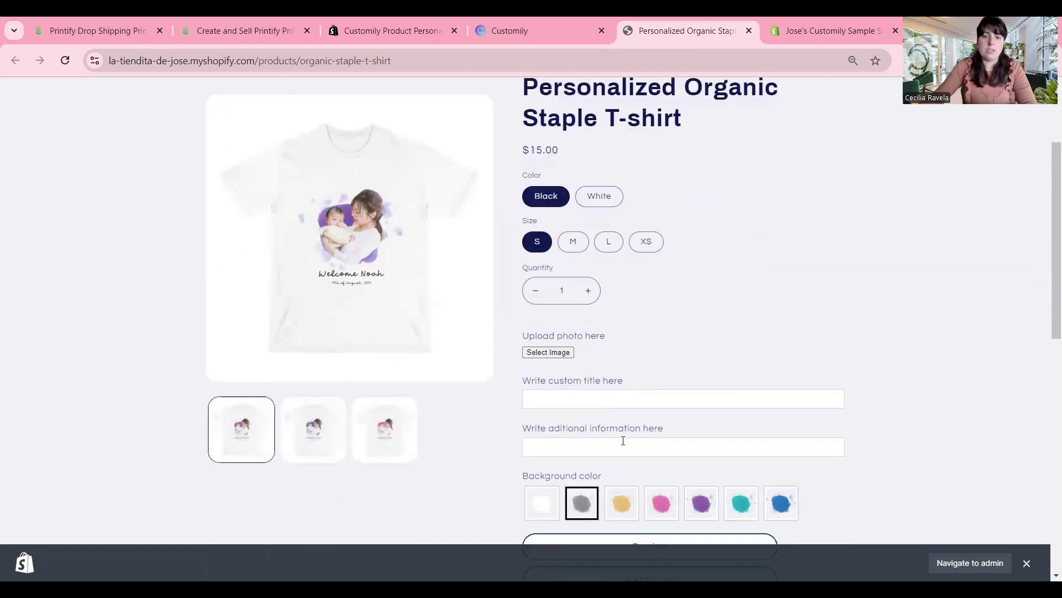
pyautogui.scroll(3, 793, 325)
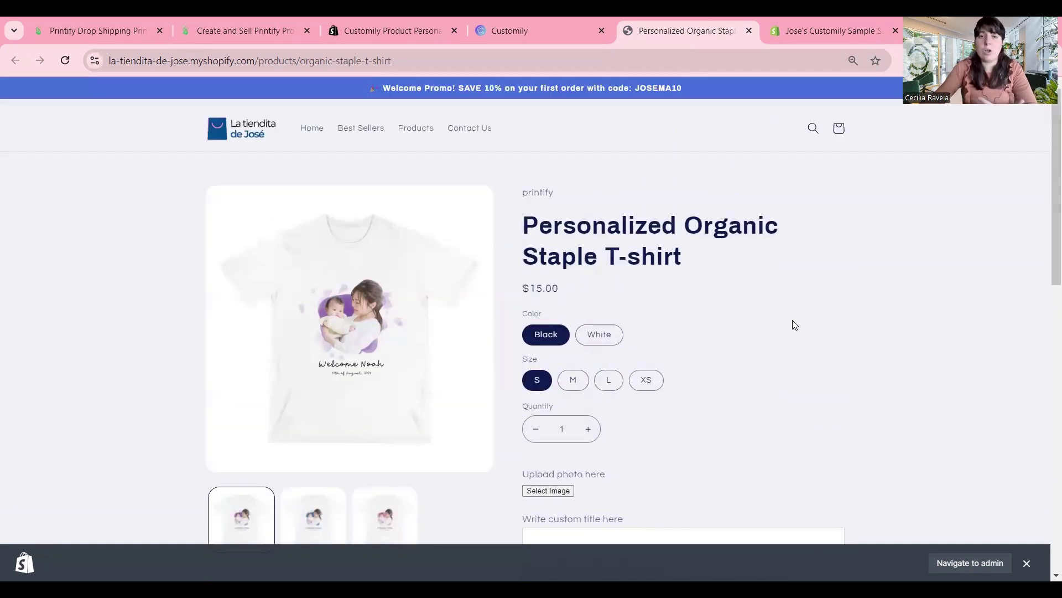
pyautogui.scroll(-2, 480, 463)
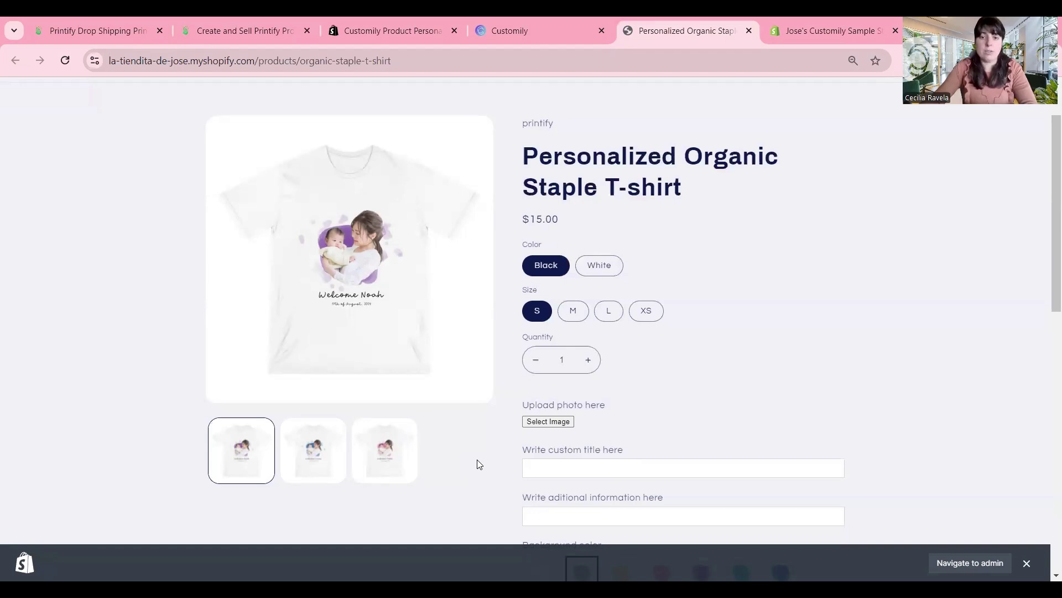
pyautogui.scroll(2, 480, 463)
# Switch to Customily and start a new personalized product with Printify as the provider.
pyautogui.hotkey('ctrl', 'shift', 'Tab')
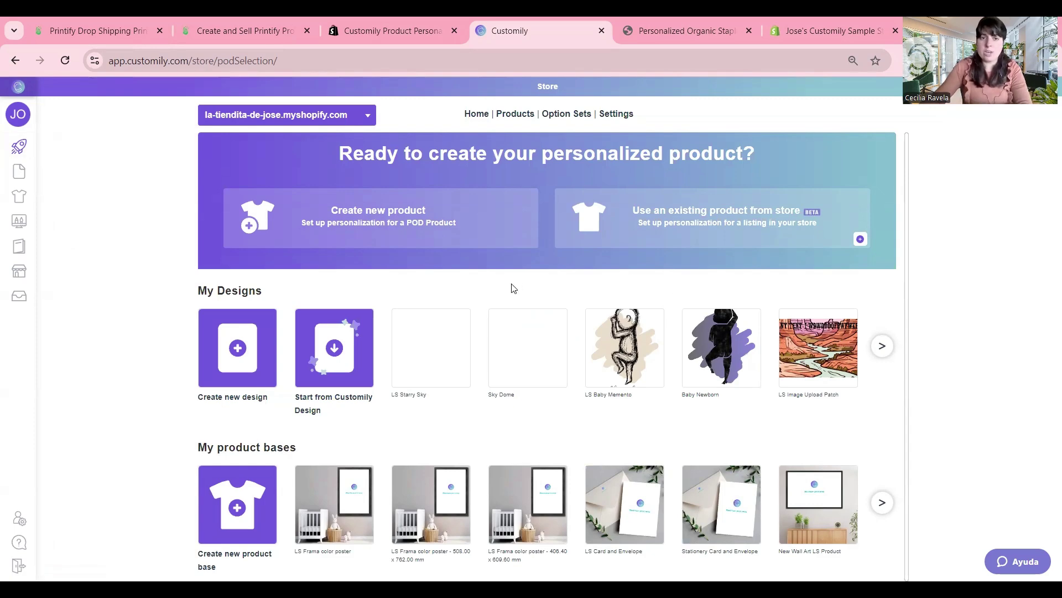
pyautogui.click(370, 229)
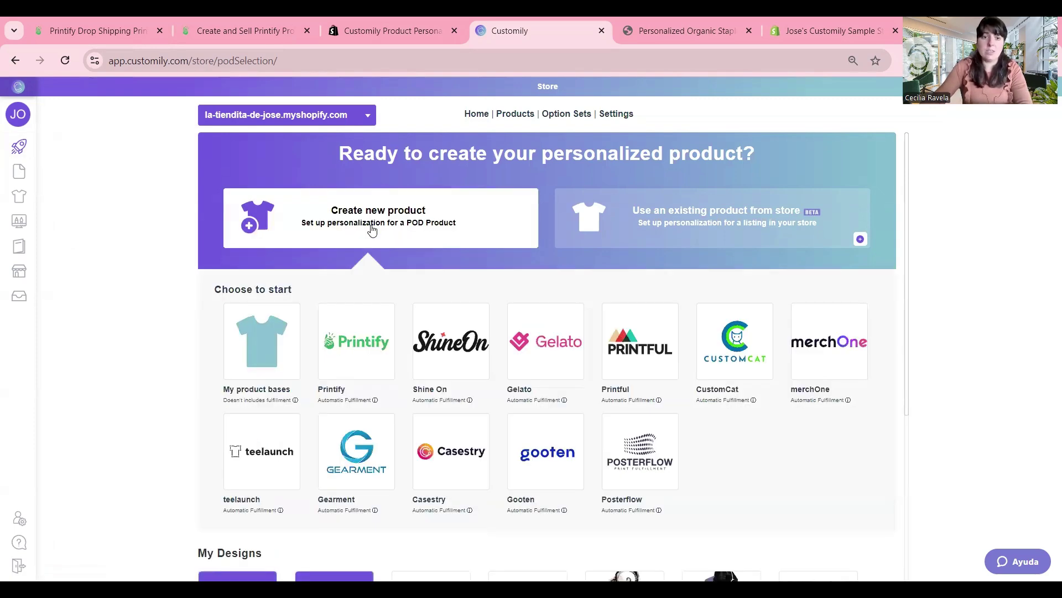
pyautogui.click(348, 341)
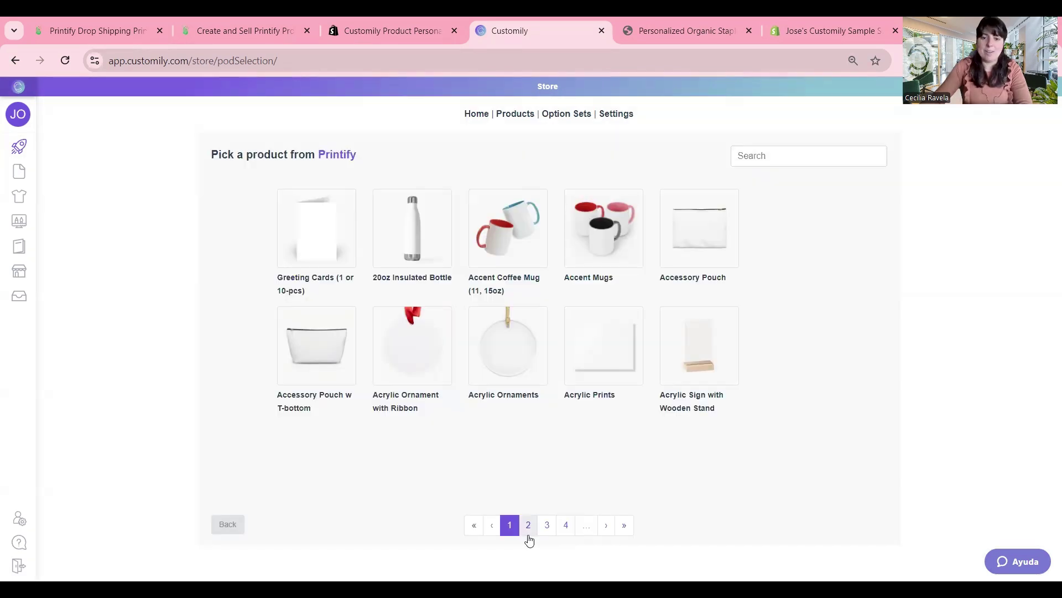
# Browse the Printify product catalog up to page 9 and pick the Cushion.
pyautogui.click(528, 530)
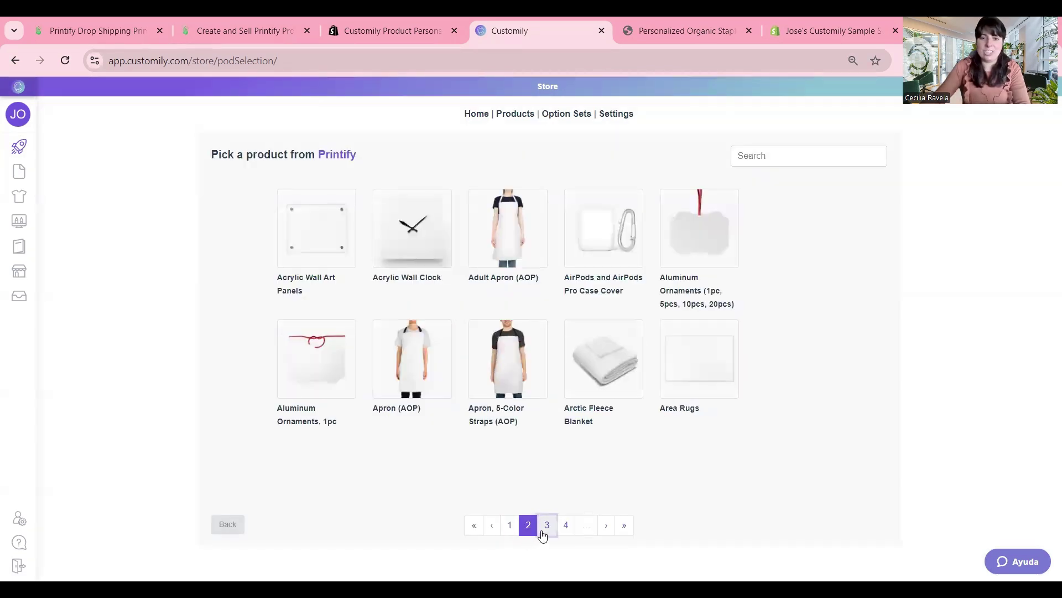
pyautogui.click(544, 531)
pyautogui.click(566, 532)
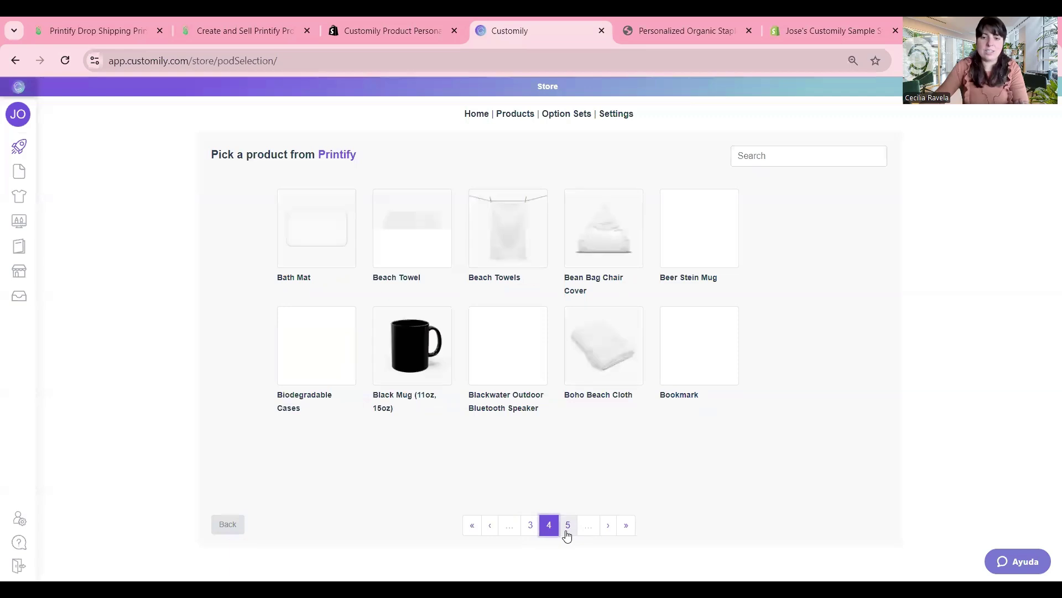
pyautogui.click(567, 532)
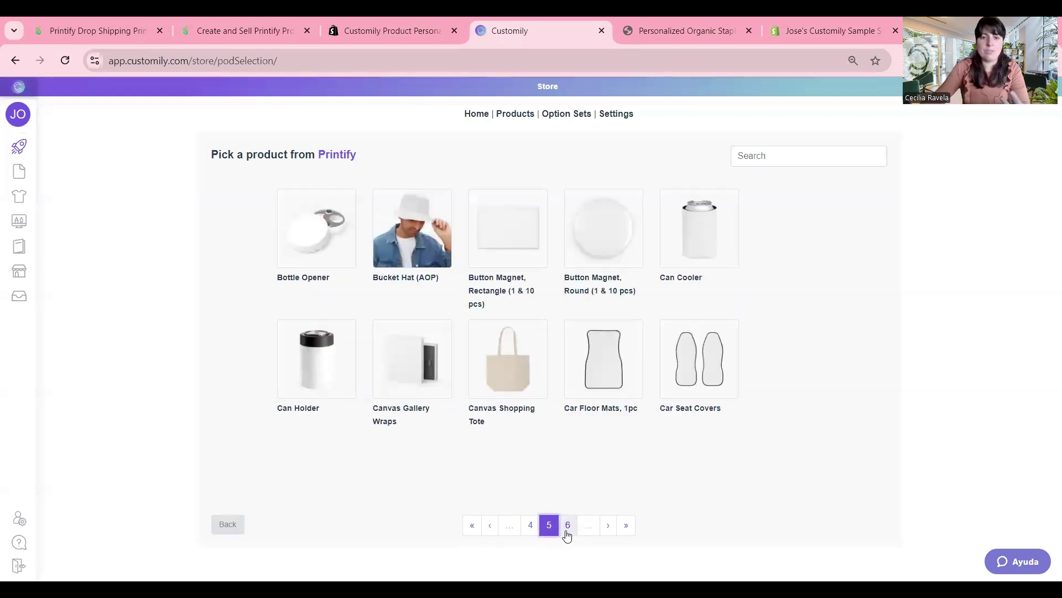
pyautogui.click(567, 532)
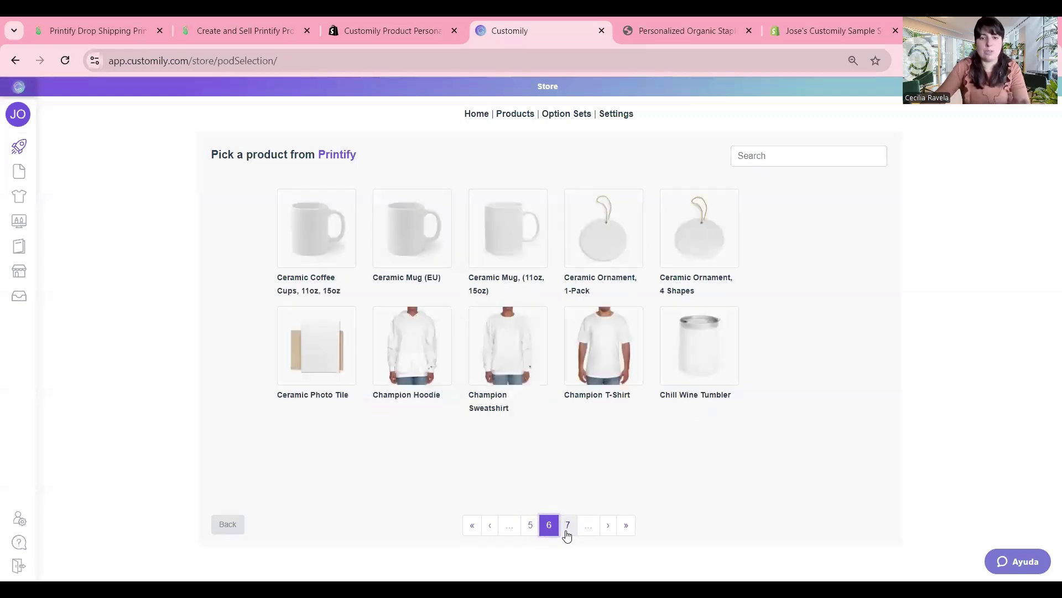
pyautogui.click(567, 533)
pyautogui.click(567, 533)
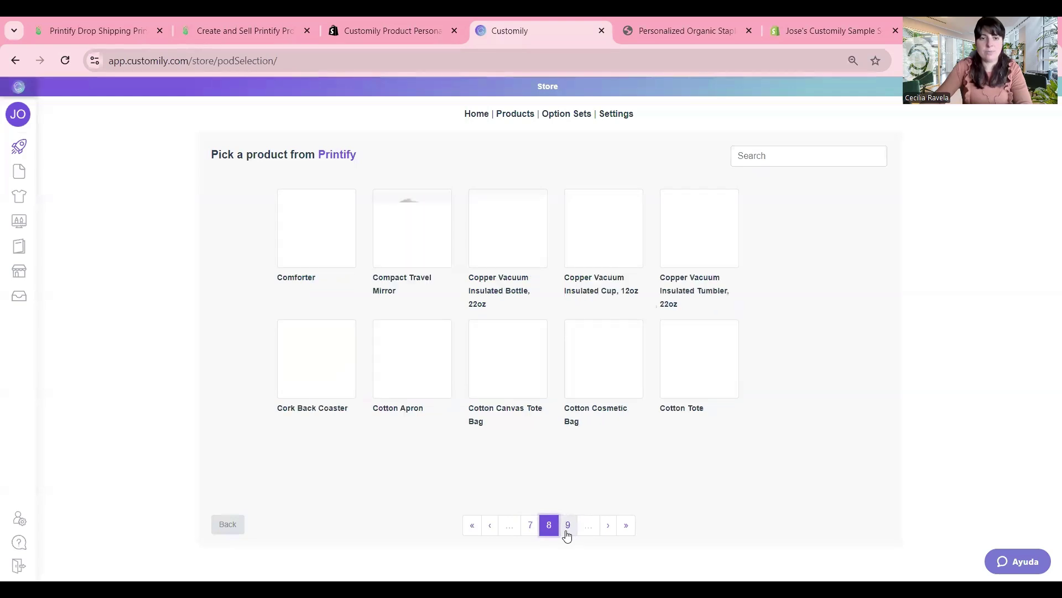
pyautogui.click(567, 532)
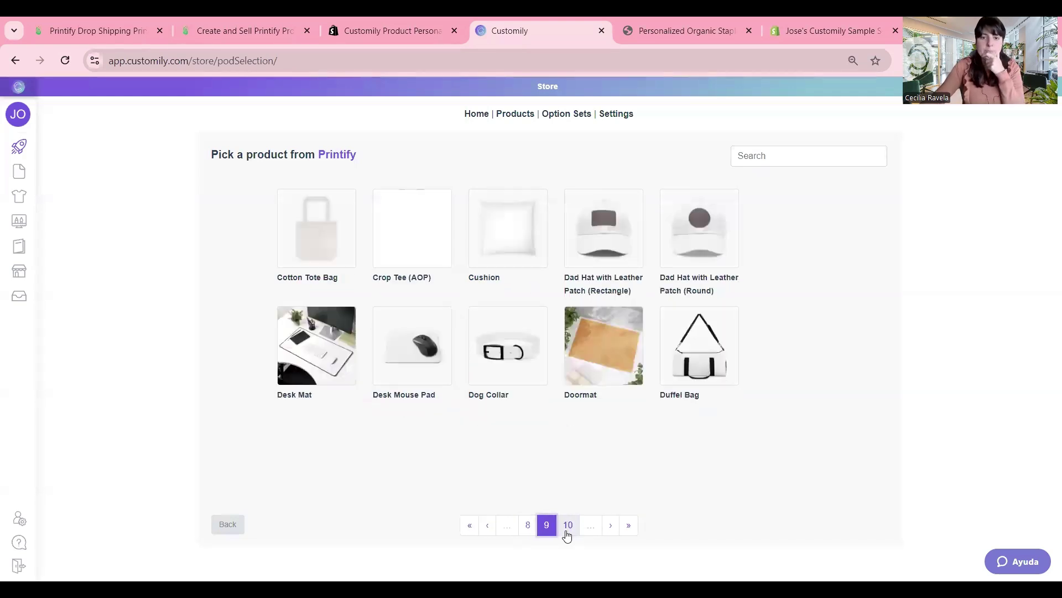
pyautogui.click(532, 219)
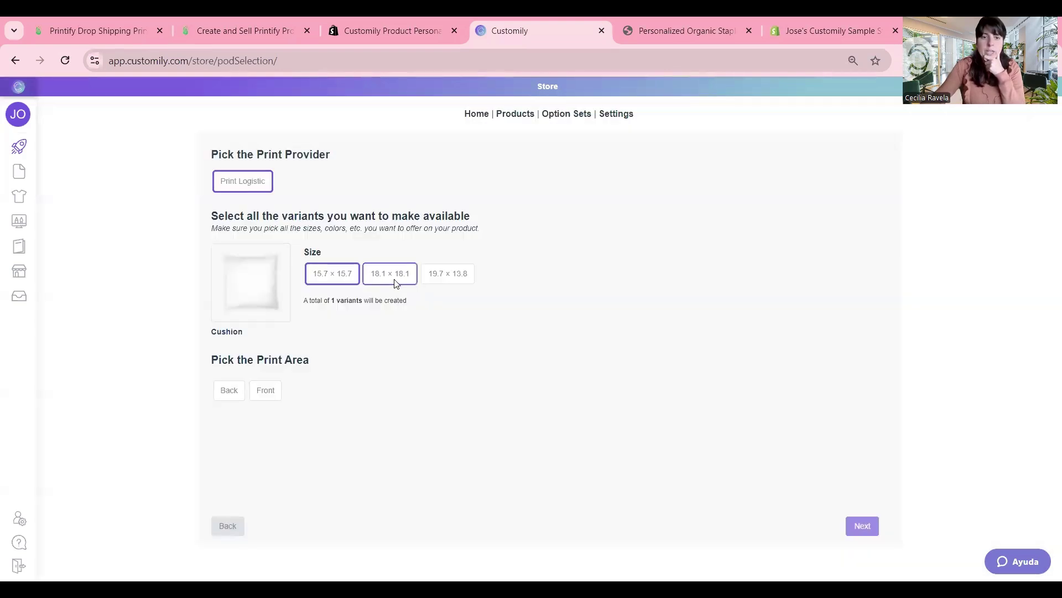
# Select the cushion sizes 15.7 × 15.7, 18.1 × 18.1 and 19.7 × 13.8 with the Front print area and continue.
pyautogui.click(277, 391)
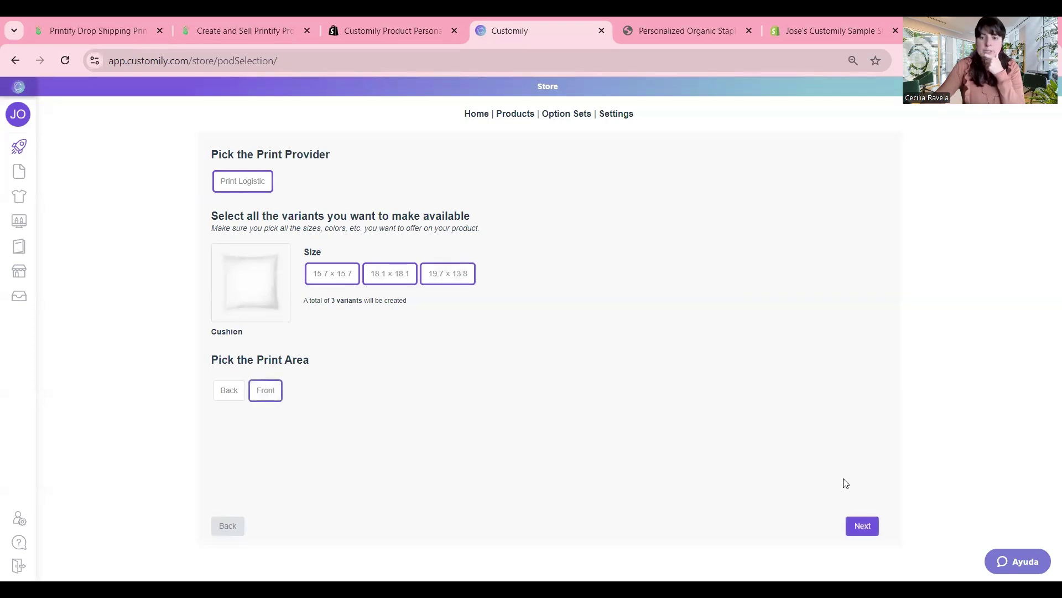
pyautogui.click(858, 525)
# Start from a Customily design and apply "This is what a cool cat dad looks like" from the Dad category to the cushion.
pyautogui.click(363, 240)
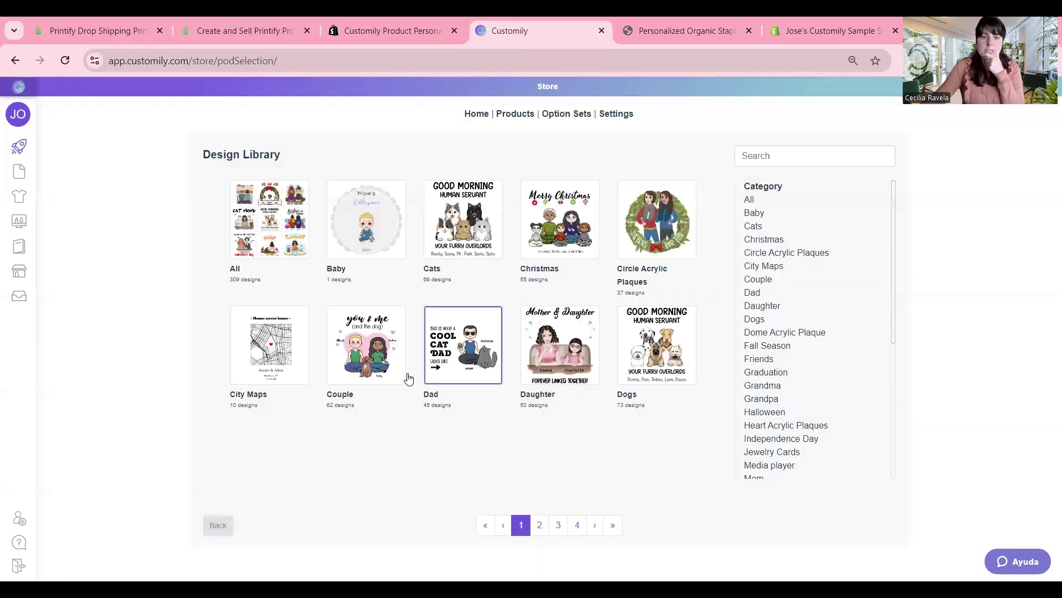
pyautogui.click(452, 354)
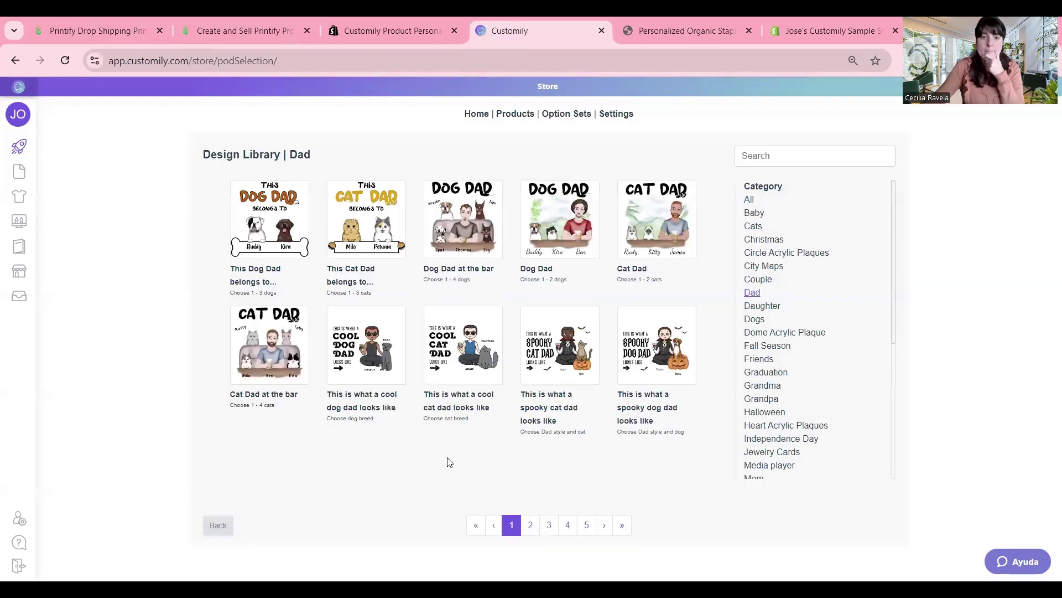
pyautogui.click(461, 362)
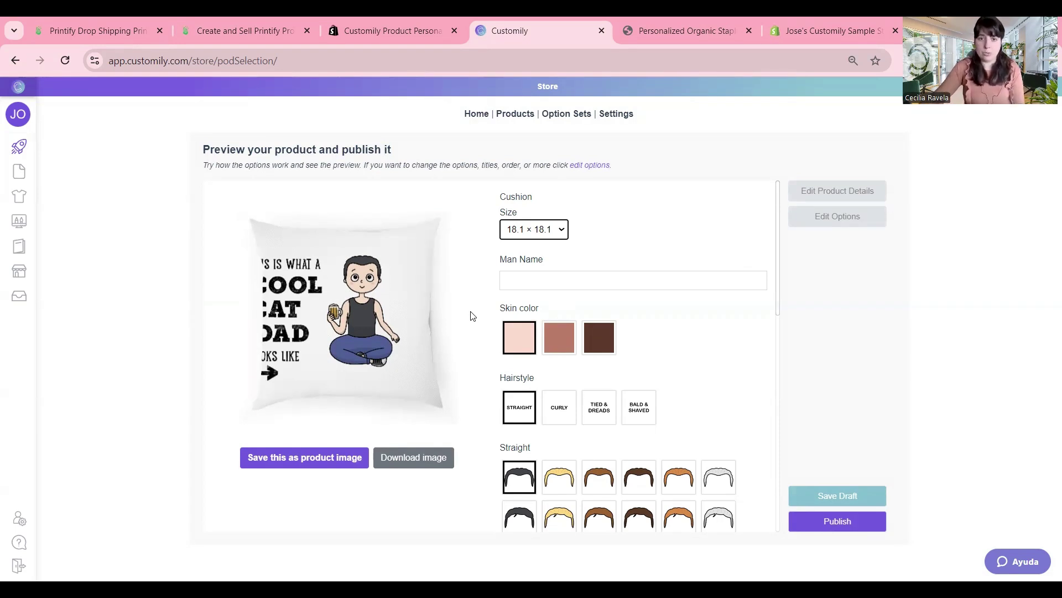
# Review the cushion's personalization options and save the product as a draft.
pyautogui.scroll(-10, 650, 310)
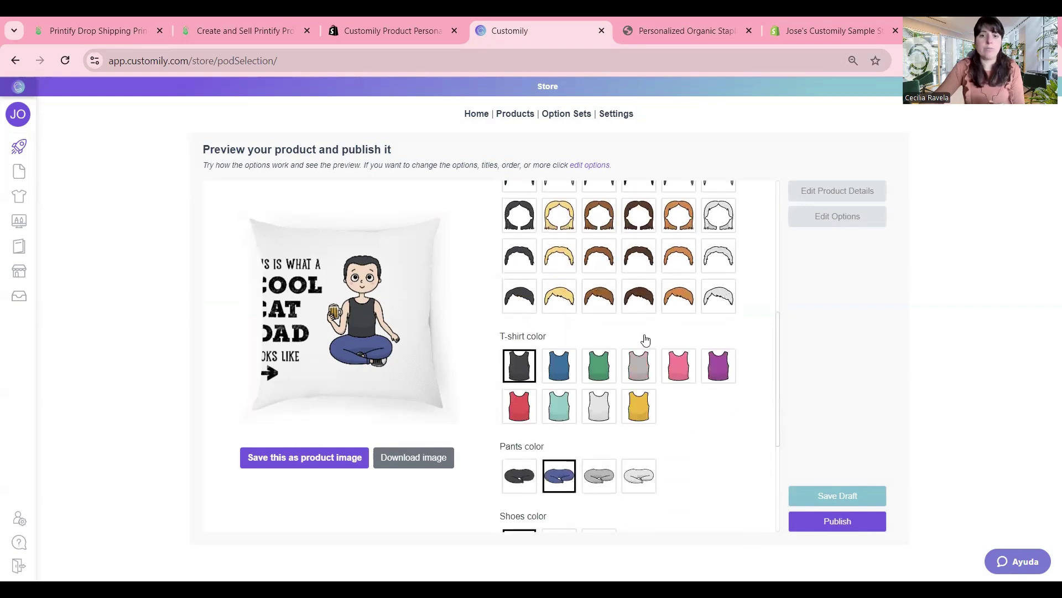
pyautogui.scroll(10, 646, 339)
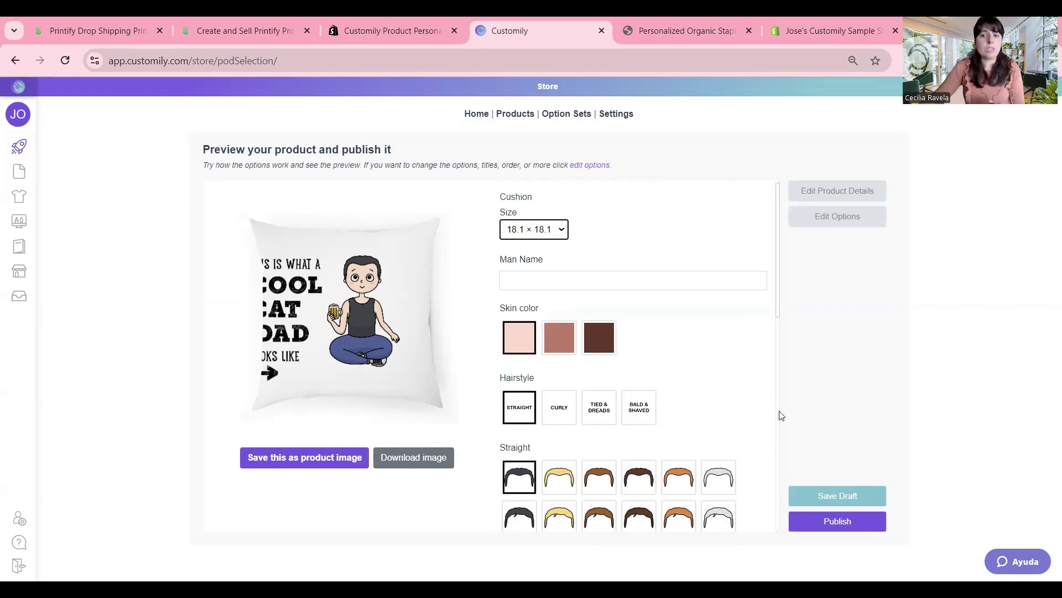
pyautogui.click(837, 497)
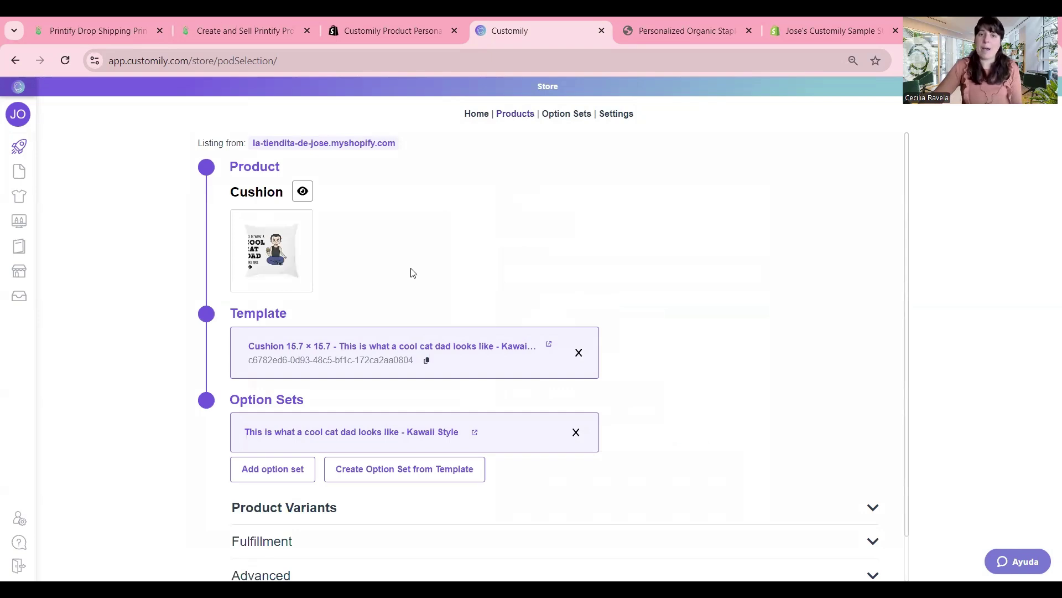
# Open the Cushion 15.7 × 15.7 template linked to the draft product for editing.
pyautogui.scroll(-1, 412, 273)
pyautogui.scroll(1, 417, 232)
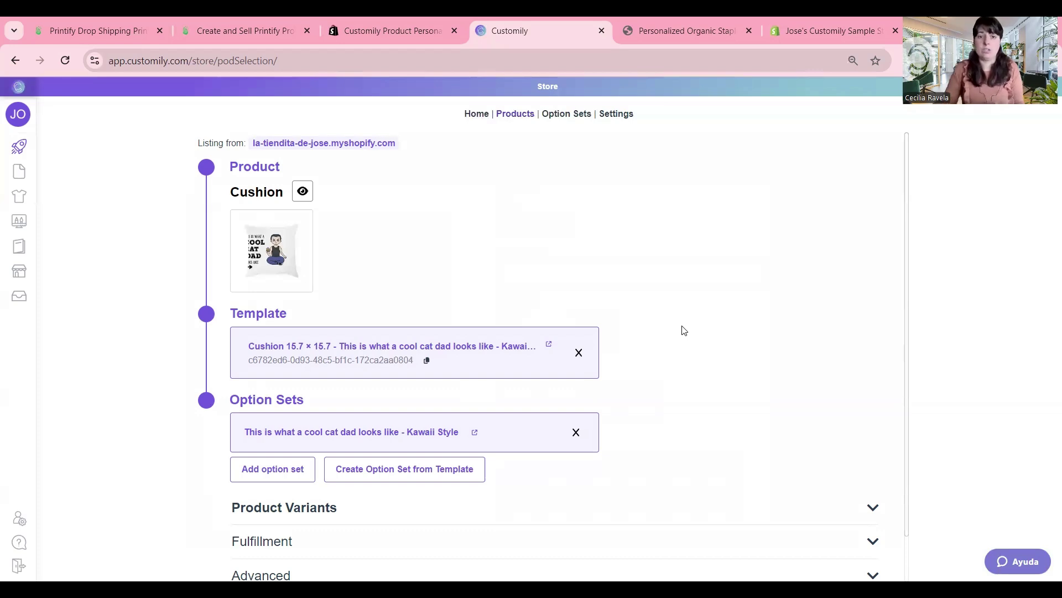
pyautogui.click(549, 345)
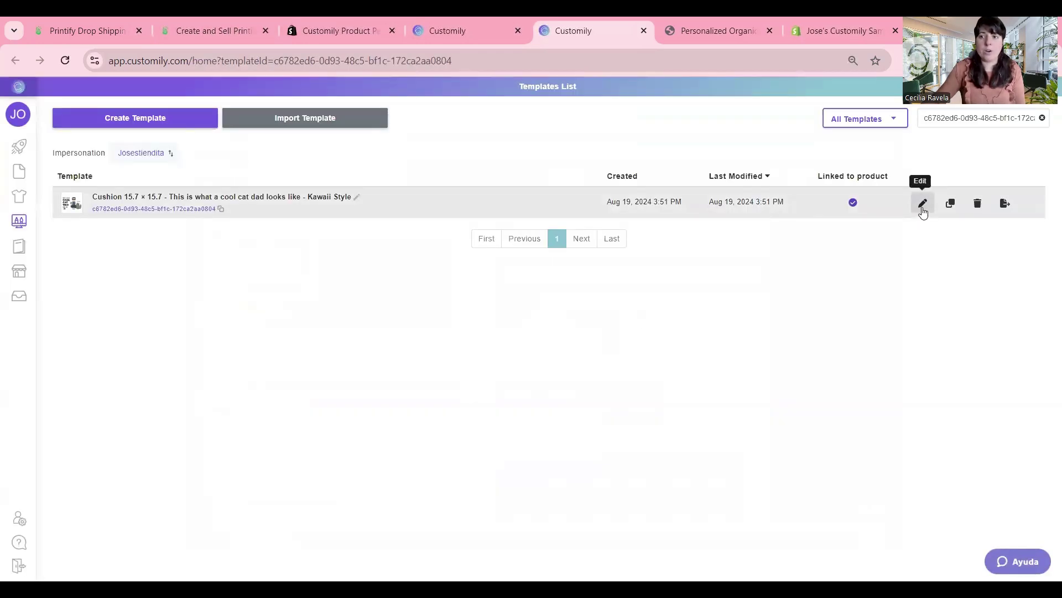
pyautogui.click(923, 210)
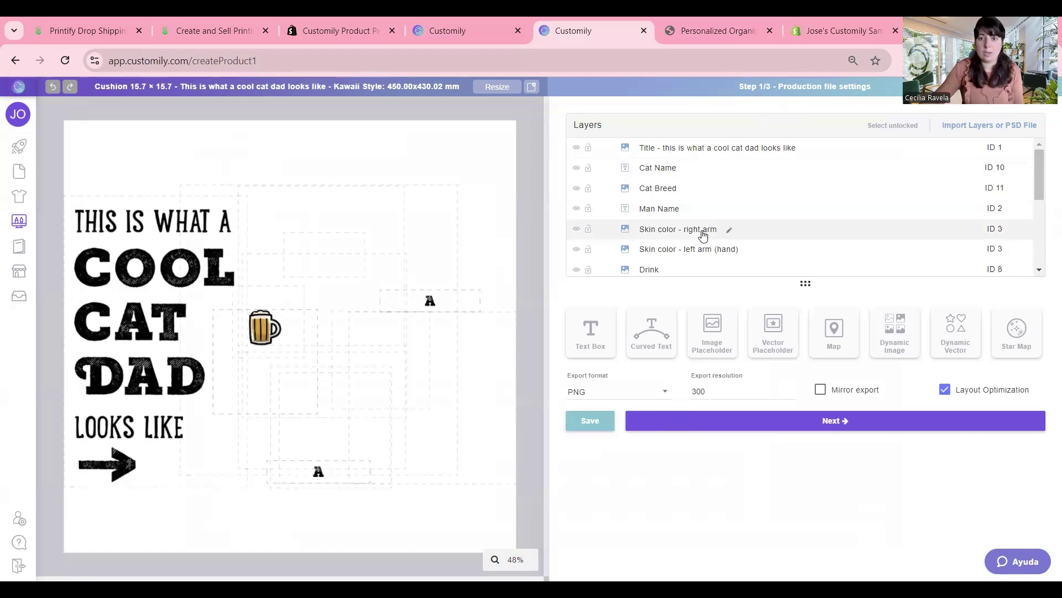
# Set option 2 on the right arm, left arm (hand) and left arm skin color layers in the production file.
pyautogui.click(700, 230)
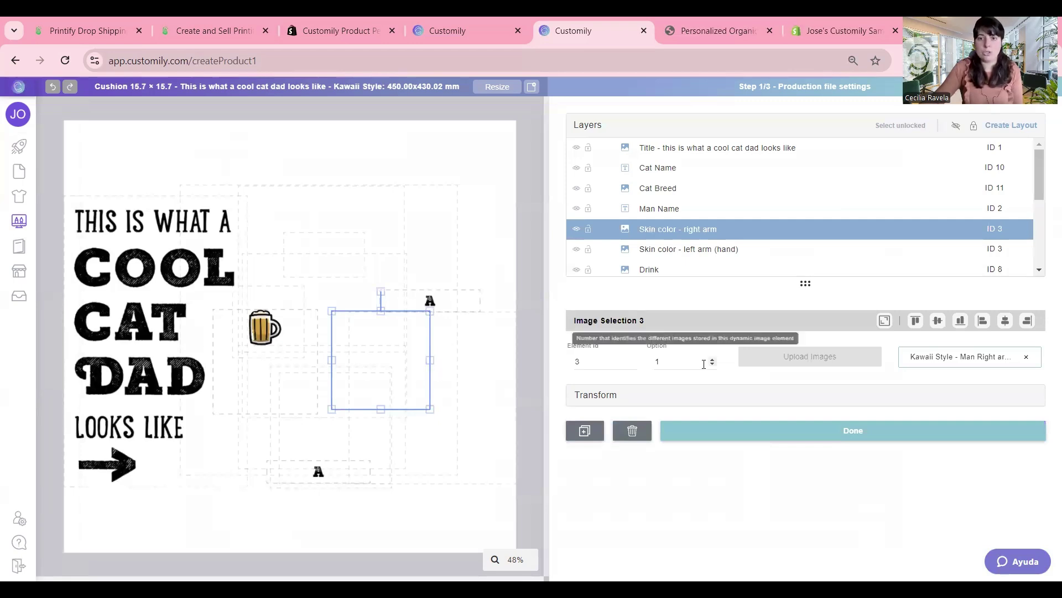
pyautogui.click(712, 360)
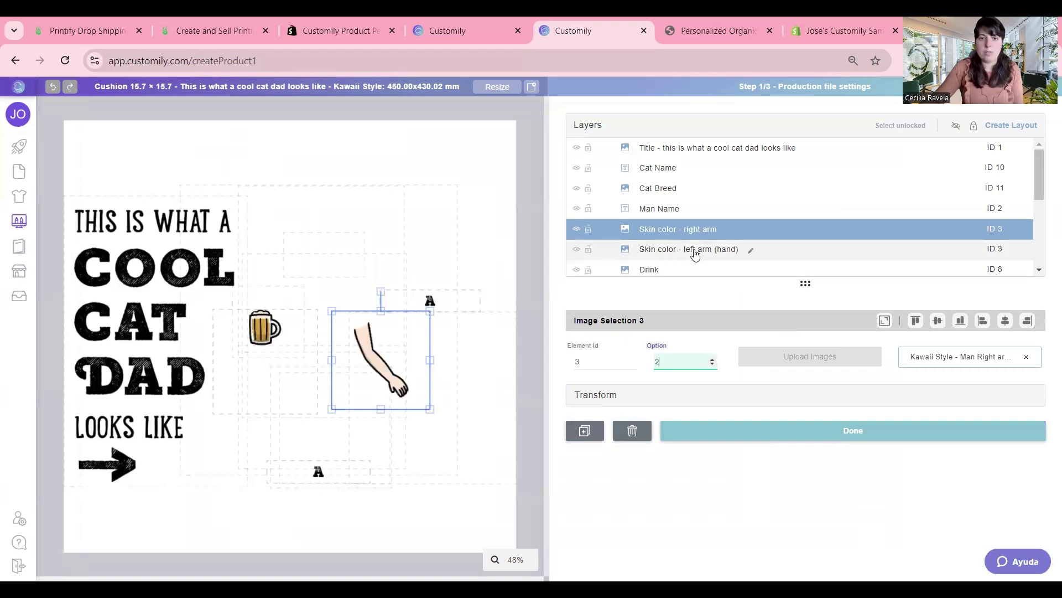
pyautogui.click(695, 250)
pyautogui.click(712, 360)
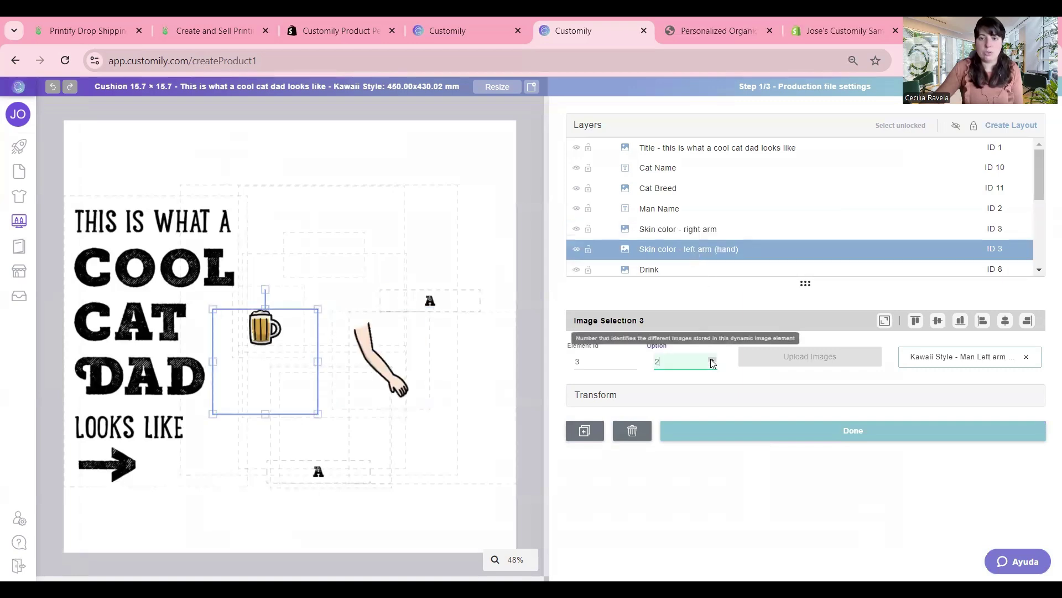
pyautogui.scroll(-1, 692, 243)
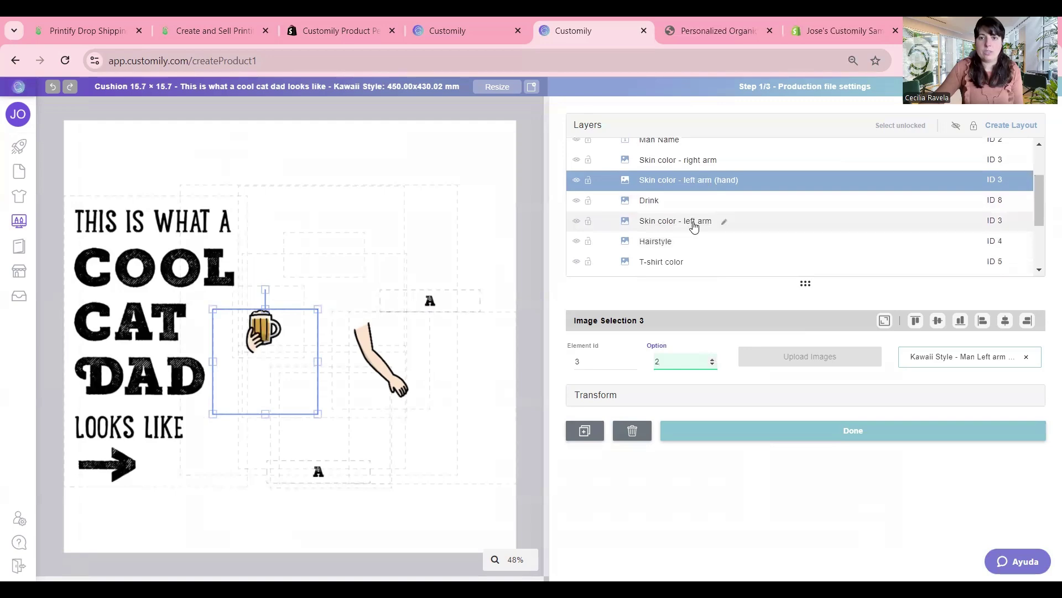
pyautogui.click(690, 222)
pyautogui.click(712, 359)
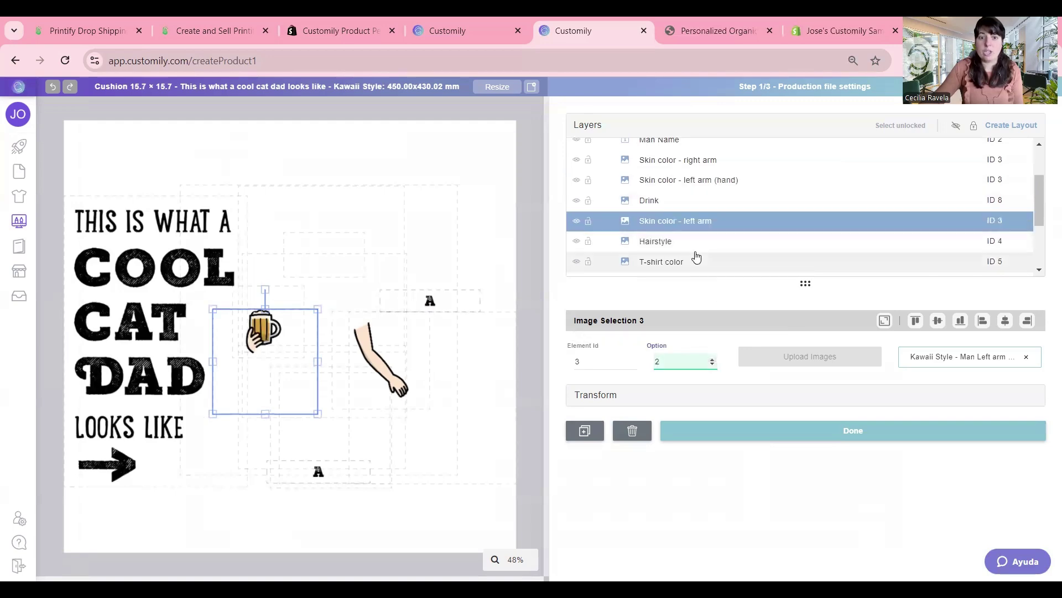
# Set option 2 on the Hairstyle, T-shirt color and Pants color layers of the production file.
pyautogui.scroll(-1, 736, 246)
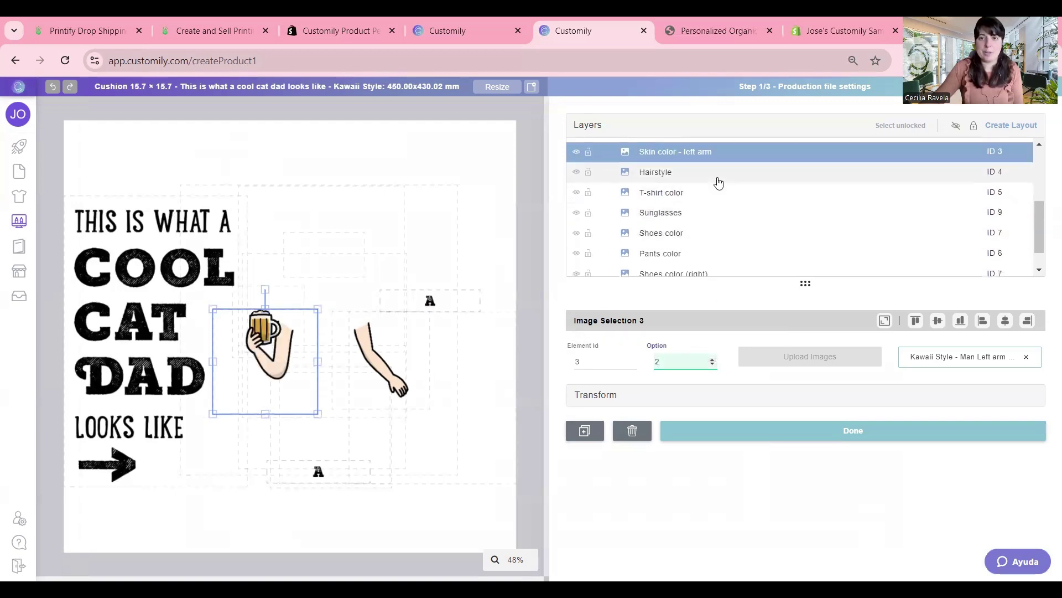
pyautogui.click(715, 173)
pyautogui.click(713, 358)
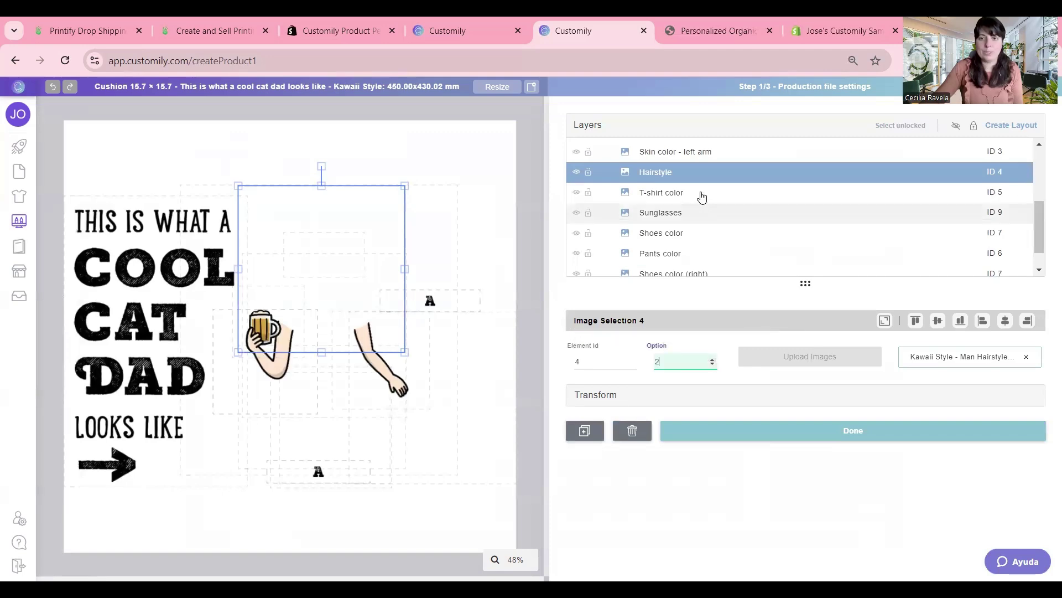
pyautogui.click(714, 193)
pyautogui.click(658, 361)
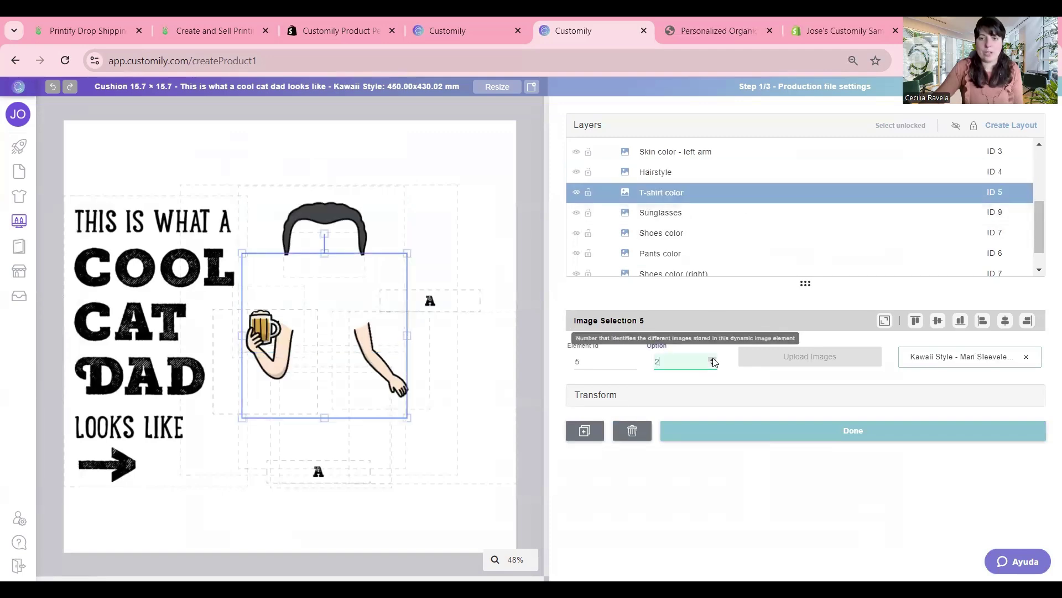
pyautogui.click(719, 254)
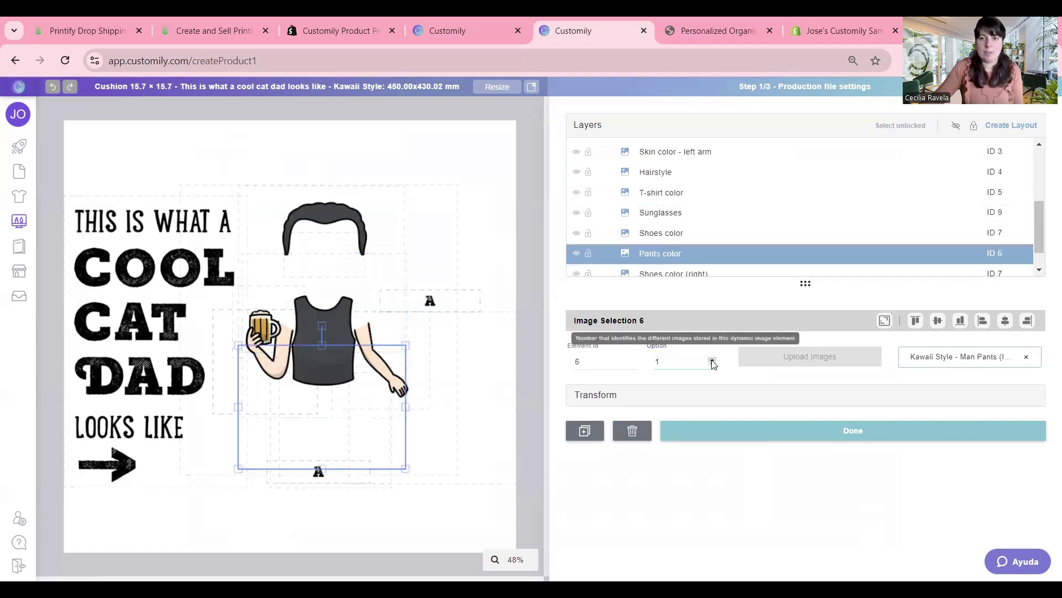
pyautogui.click(713, 358)
# Set option 2 on the Skin color and Cat Breed layers of the production file and clear the selection.
pyautogui.scroll(-1, 721, 228)
pyautogui.click(714, 264)
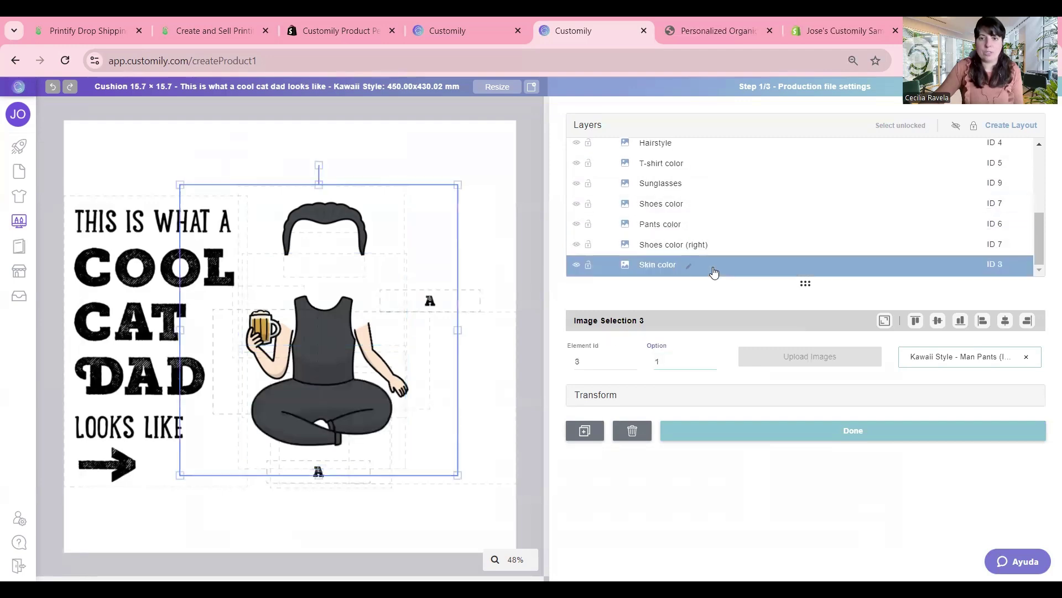
pyautogui.click(713, 359)
pyautogui.scroll(3, 720, 248)
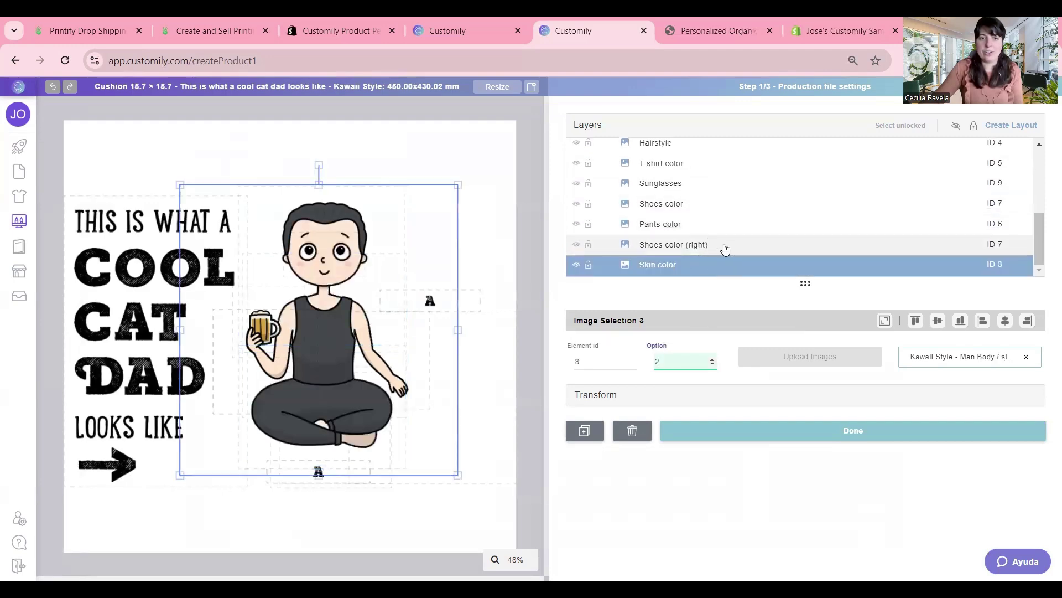
pyautogui.scroll(5, 726, 250)
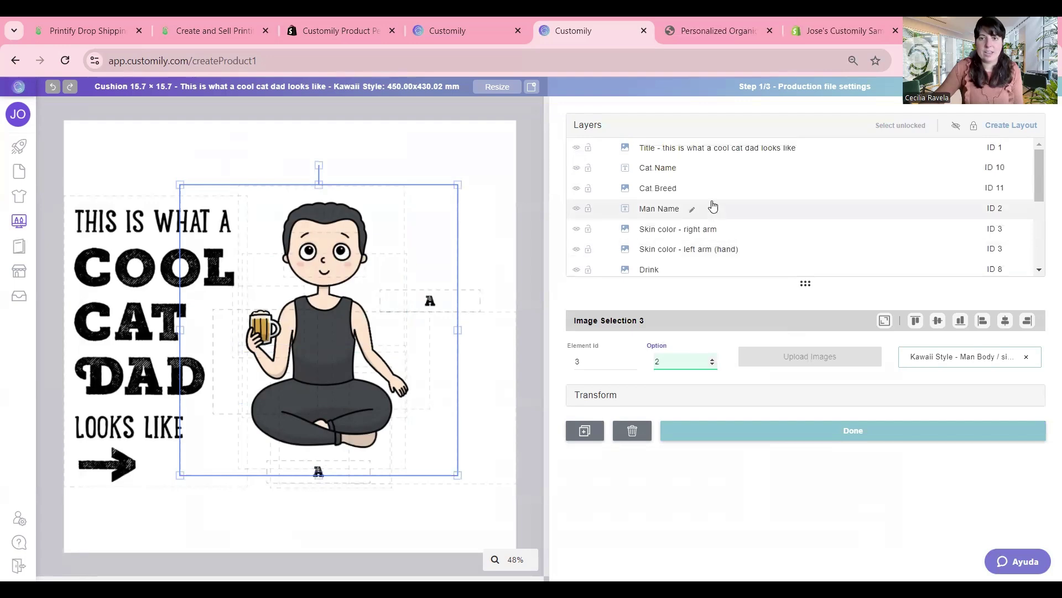
pyautogui.click(718, 194)
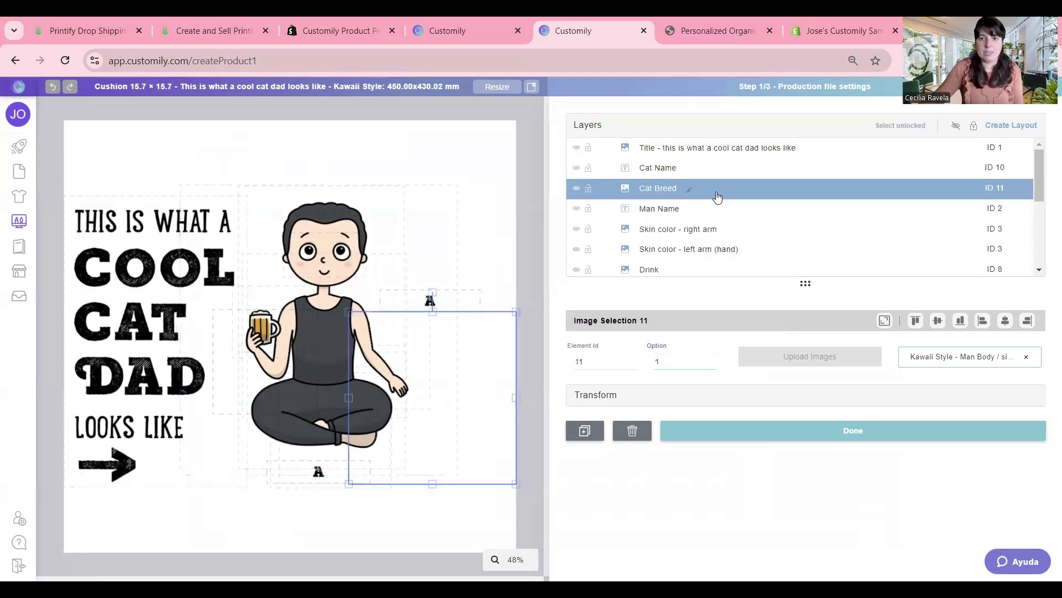
pyautogui.click(713, 359)
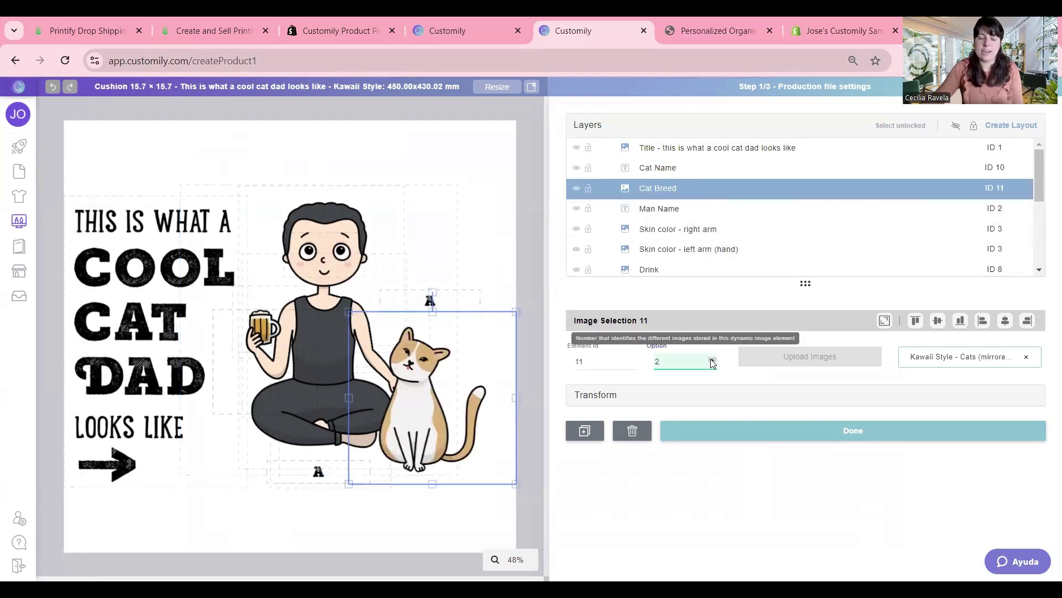
pyautogui.click(538, 325)
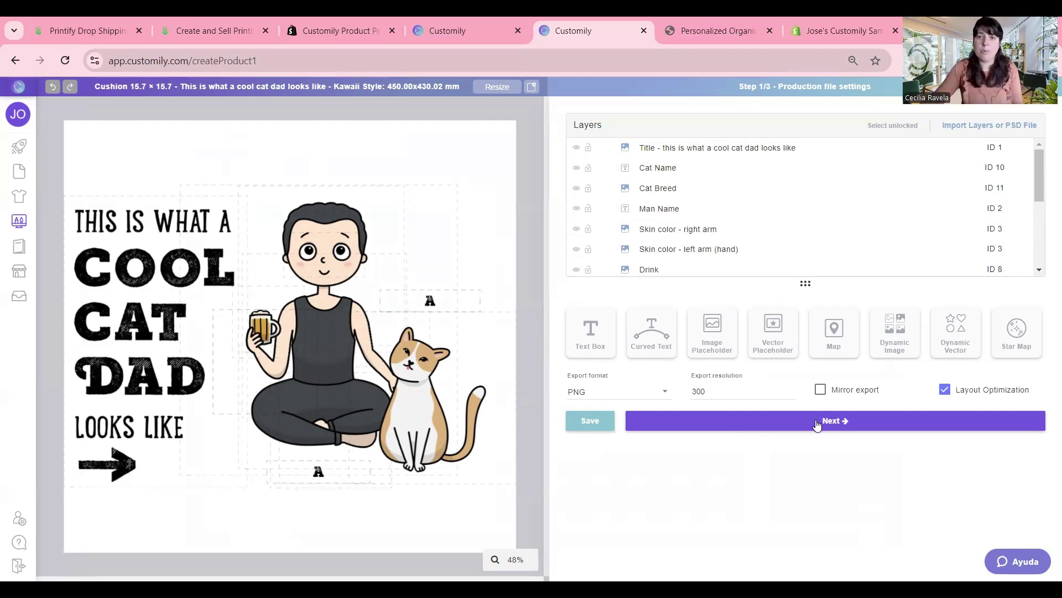
# Continue to the preview settings and select all layers from Title through Skin color, leaving out Mask and Product colors.
pyautogui.click(825, 421)
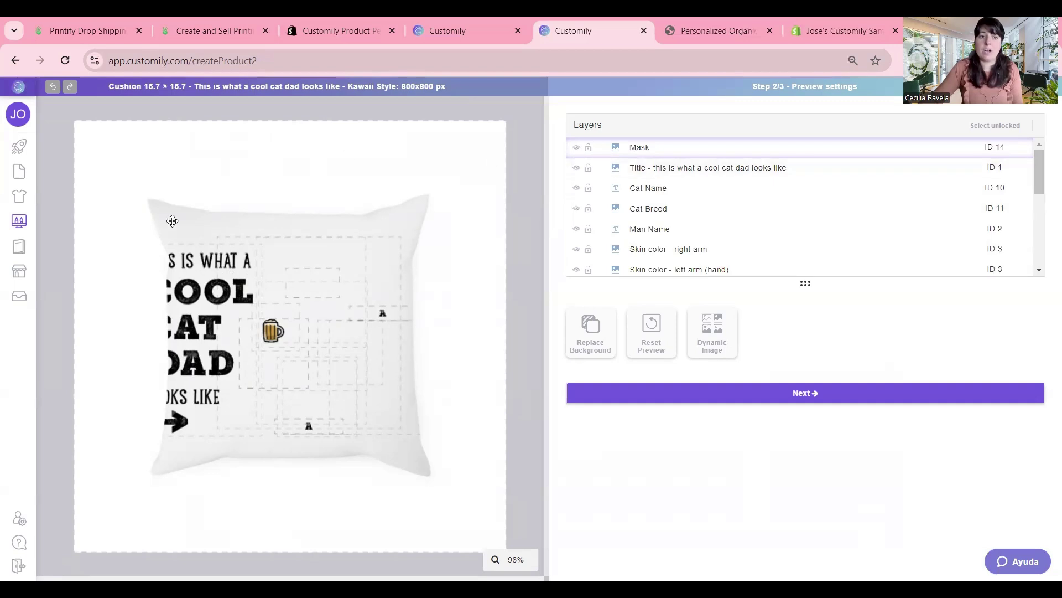
pyautogui.click(748, 167)
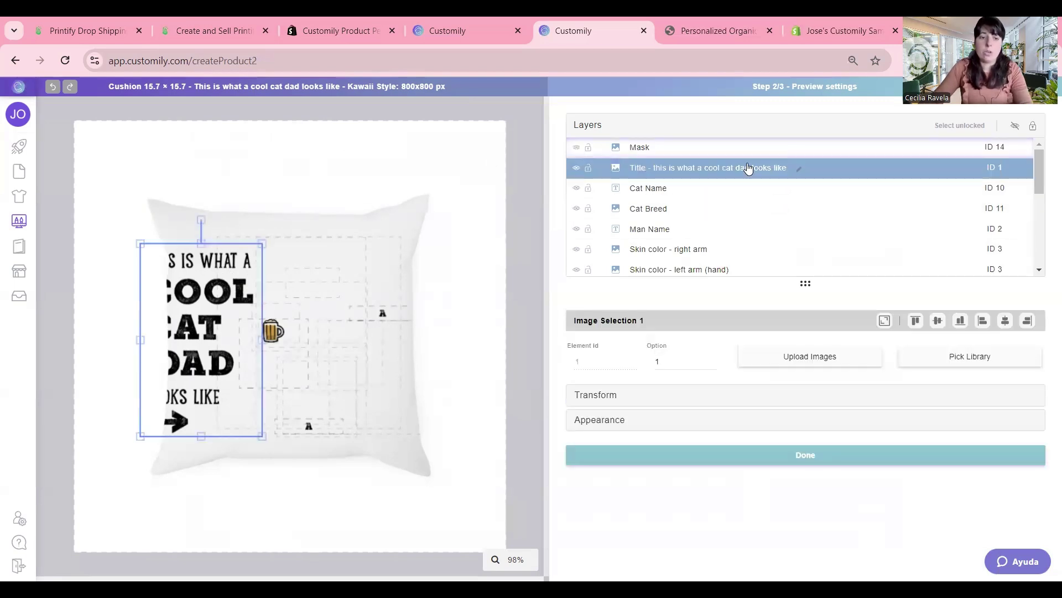
pyautogui.keyDown('shift'); pyautogui.click(657, 188); pyautogui.keyUp('shift')
pyautogui.keyDown('shift'); pyautogui.click(648, 208); pyautogui.keyUp('shift')
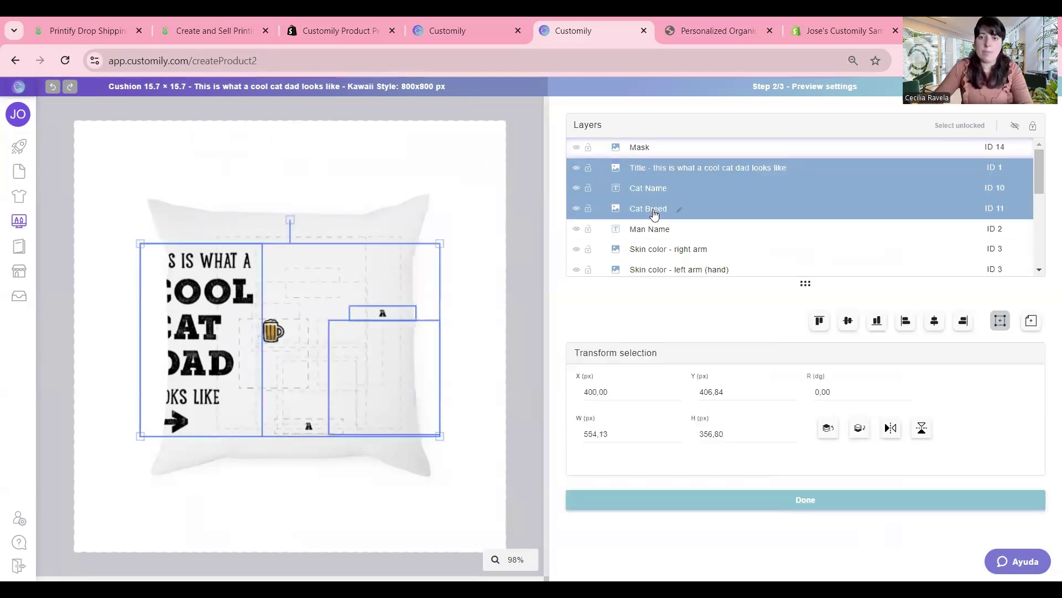
pyautogui.keyDown('shift'); pyautogui.click(649, 229); pyautogui.keyUp('shift')
pyautogui.keyDown('shift'); pyautogui.click(649, 249); pyautogui.keyUp('shift')
pyautogui.scroll(-1, 664, 221)
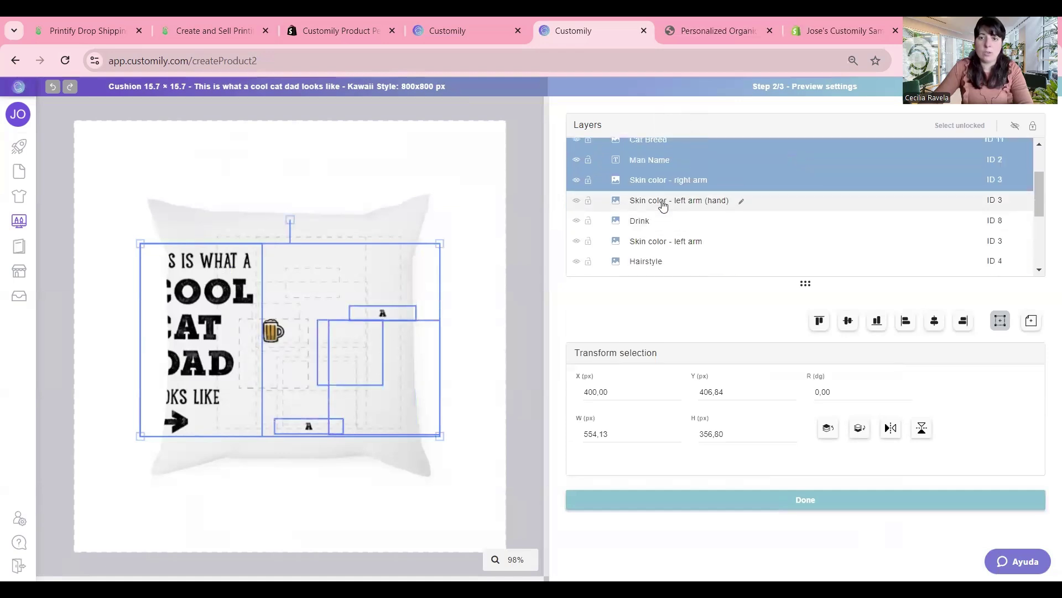
pyautogui.keyDown('shift'); pyautogui.click(664, 203); pyautogui.keyUp('shift')
pyautogui.keyDown('shift'); pyautogui.click(642, 227); pyautogui.keyUp('shift')
pyautogui.keyDown('shift'); pyautogui.click(642, 244); pyautogui.keyUp('shift')
pyautogui.keyDown('shift'); pyautogui.click(644, 261); pyautogui.keyUp('shift')
pyautogui.scroll(-1, 647, 222)
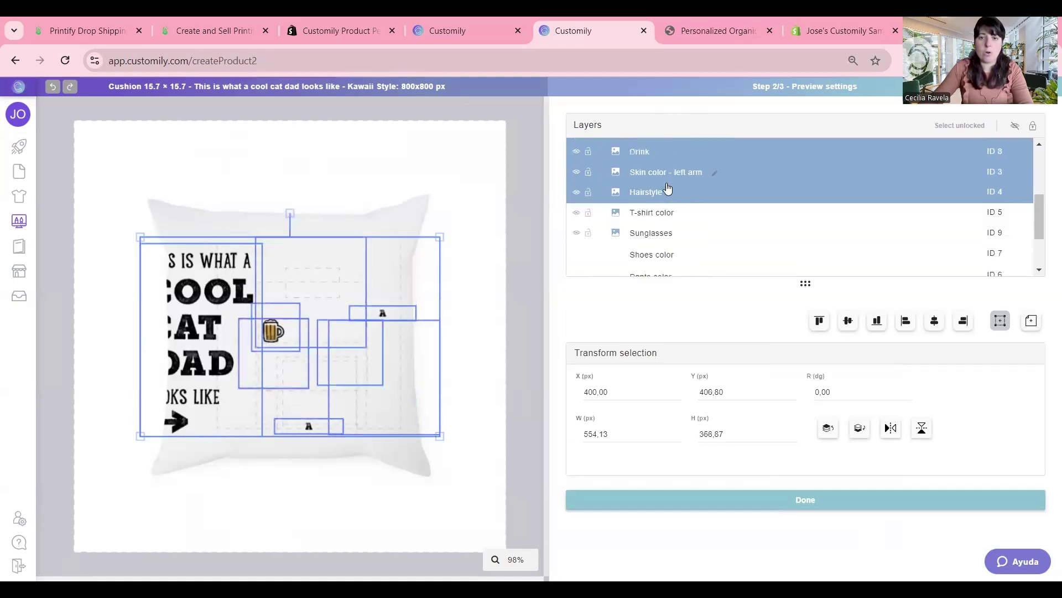
pyautogui.keyDown('shift'); pyautogui.click(652, 215); pyautogui.keyUp('shift')
pyautogui.keyDown('shift'); pyautogui.click(658, 234); pyautogui.keyUp('shift')
pyautogui.keyDown('shift'); pyautogui.click(648, 254); pyautogui.keyUp('shift')
pyautogui.scroll(-1, 664, 233)
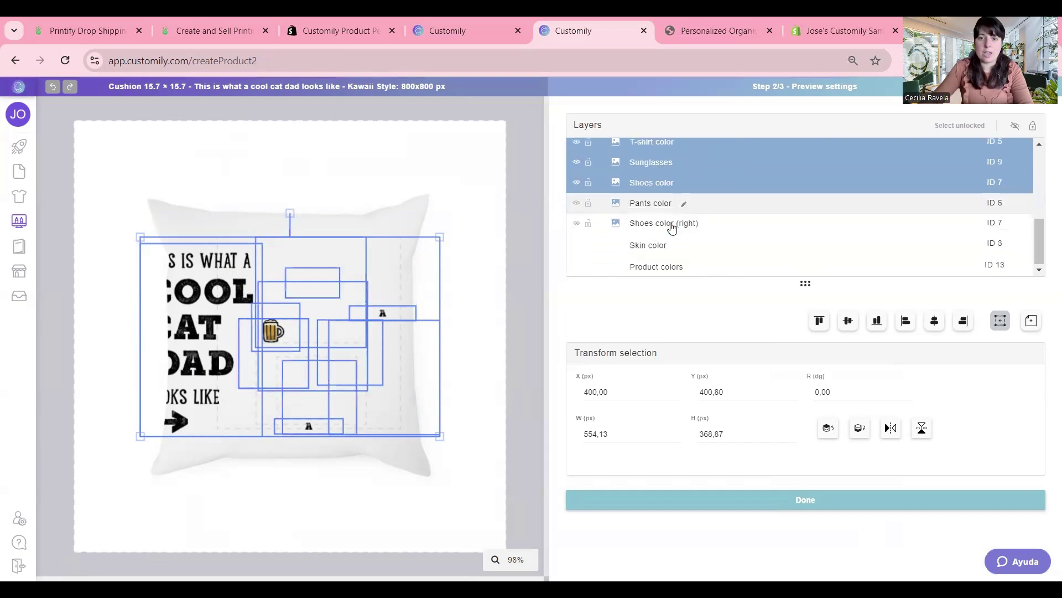
pyautogui.keyDown('shift'); pyautogui.click(647, 208); pyautogui.keyUp('shift')
pyautogui.keyDown('shift'); pyautogui.click(646, 224); pyautogui.keyUp('shift')
pyautogui.keyDown('shift'); pyautogui.click(644, 244); pyautogui.keyUp('shift')
pyautogui.keyDown('shift'); pyautogui.click(641, 265); pyautogui.keyUp('shift')
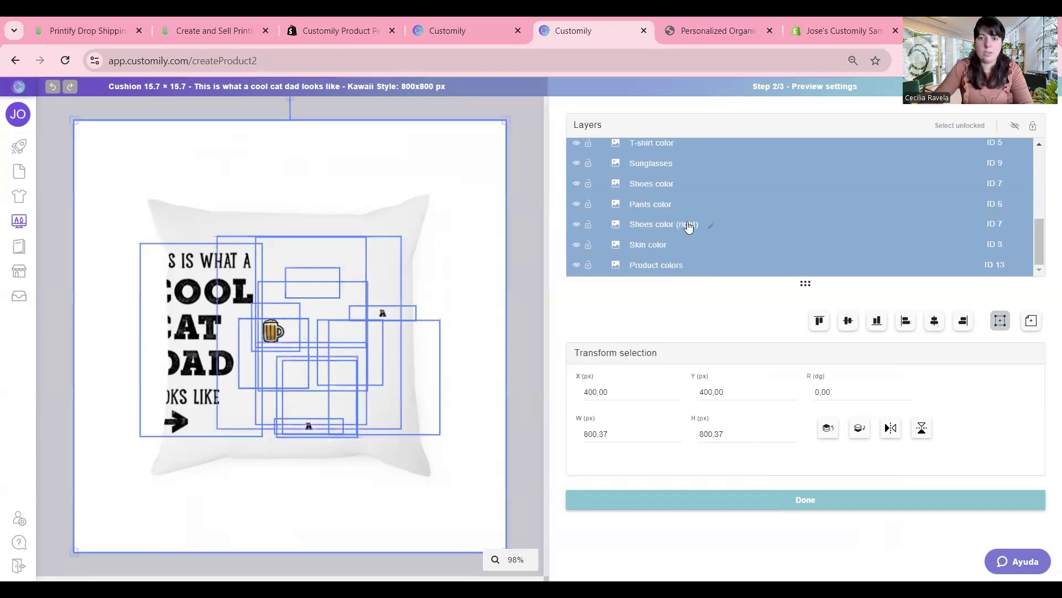
pyautogui.keyDown('shift'); pyautogui.click(653, 266); pyautogui.keyUp('shift')
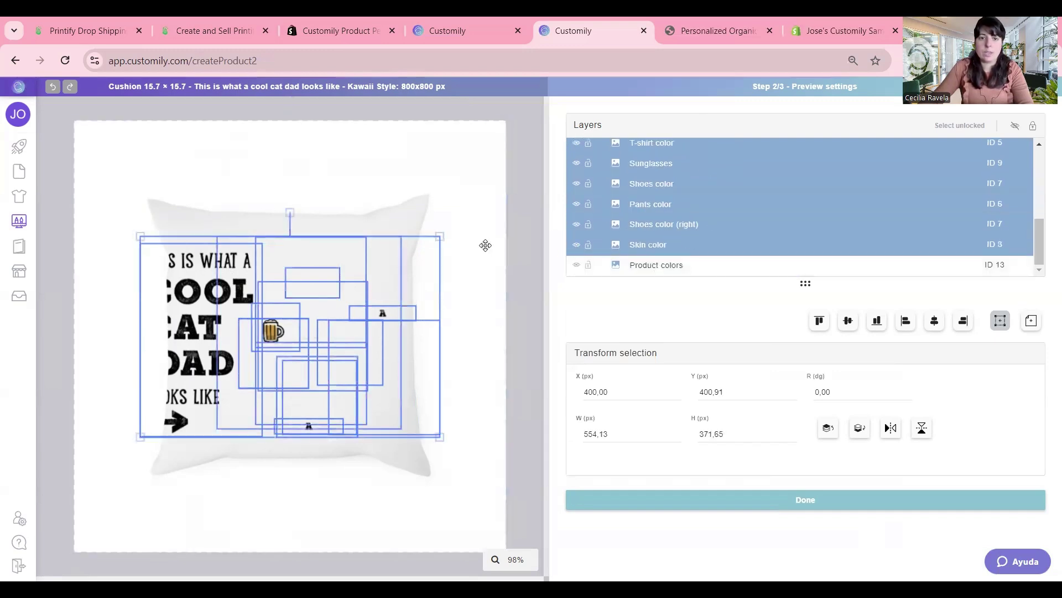
# Shrink the selected layers to about 443 × 297 px and center them on the cushion at about X 403, Y 399.
pyautogui.moveTo(441, 239); pyautogui.dragTo(369, 273)
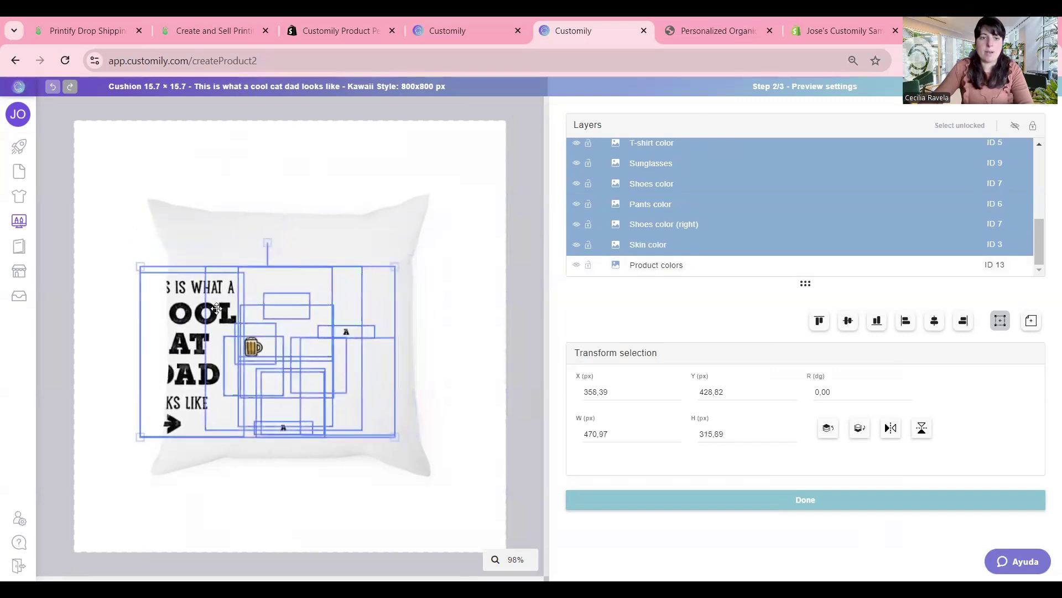
pyautogui.moveTo(218, 307); pyautogui.dragTo(252, 297)
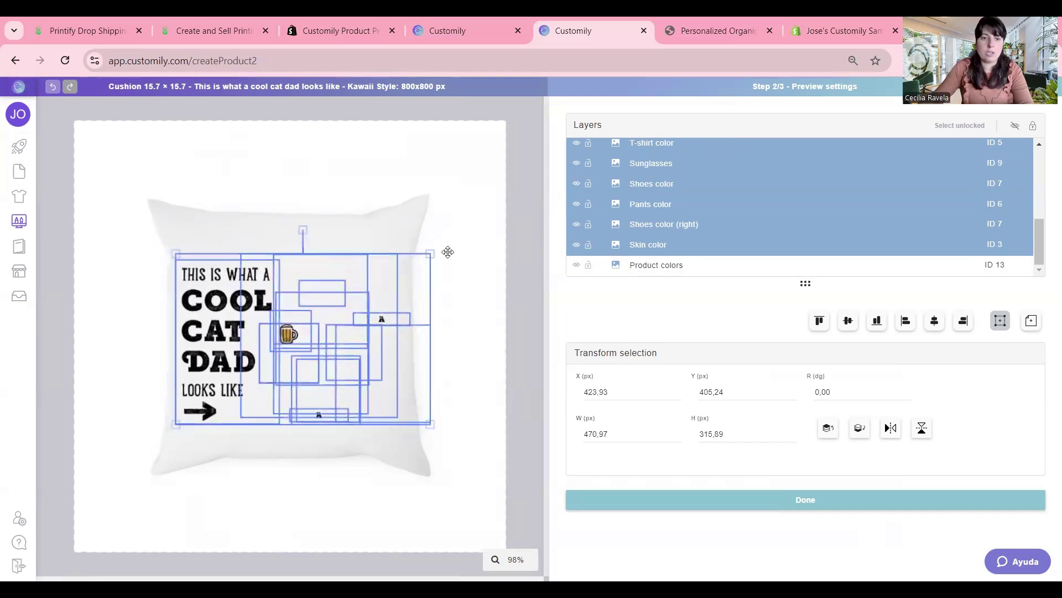
pyautogui.moveTo(431, 254); pyautogui.dragTo(410, 258)
pyautogui.moveTo(311, 297); pyautogui.dragTo(290, 299)
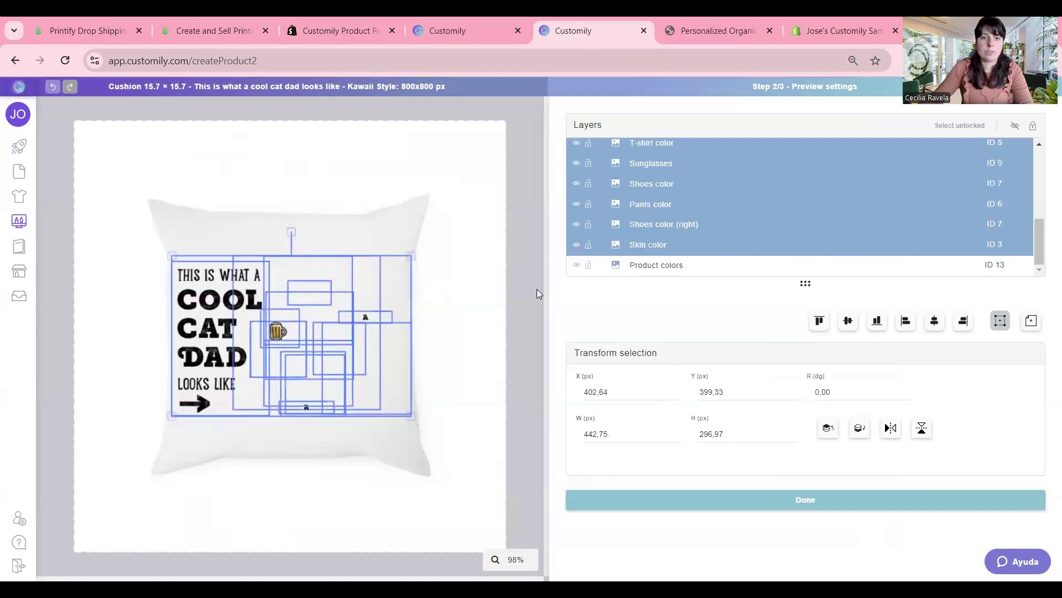
pyautogui.click(527, 296)
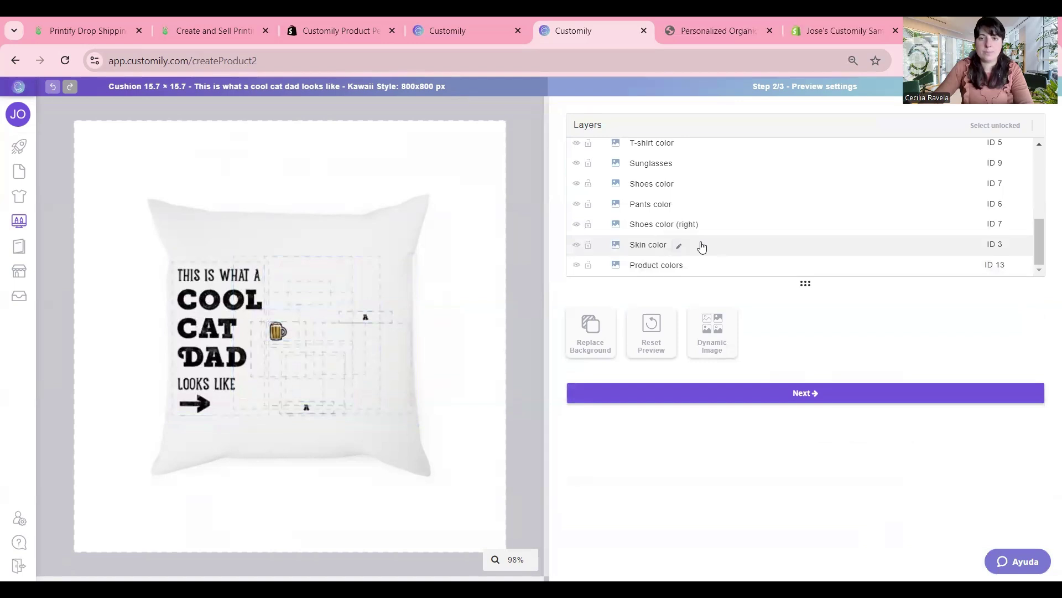
# Set option 3 on the Skin color layer of the cushion preview.
pyautogui.click(700, 244)
pyautogui.click(712, 359)
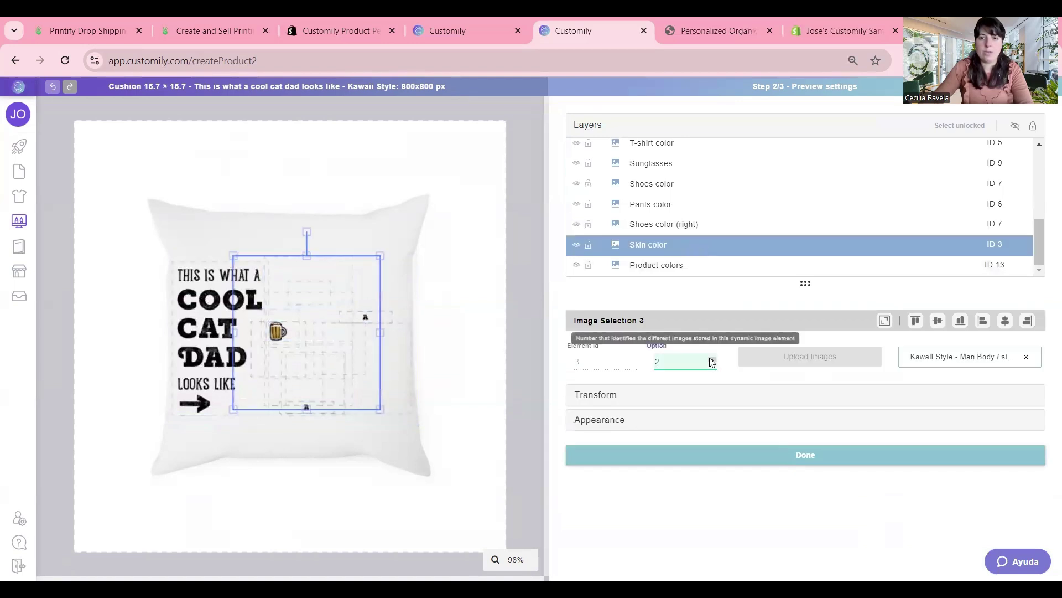
pyautogui.click(685, 205)
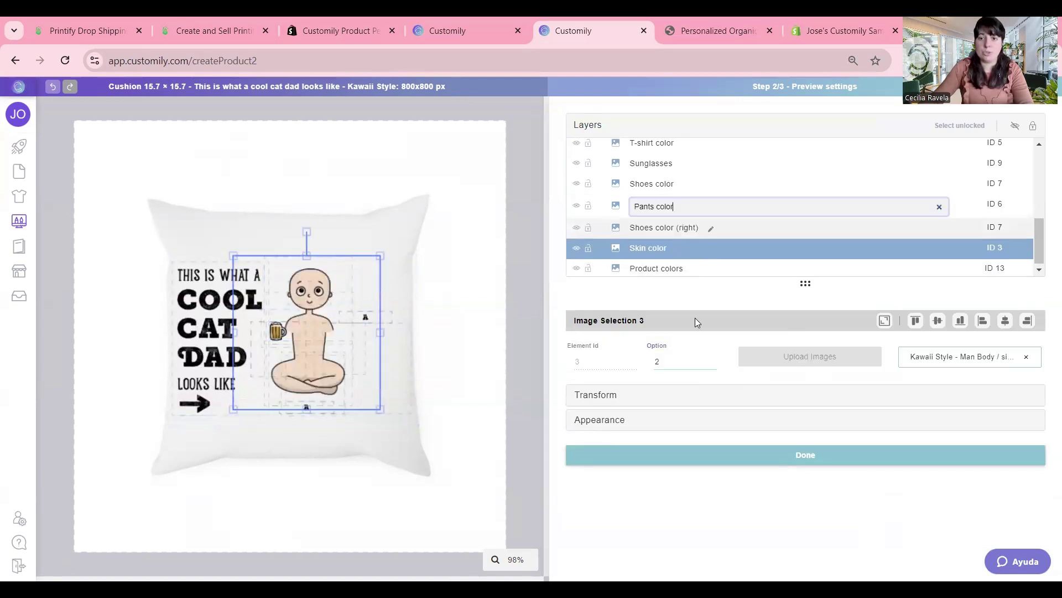
pyautogui.click(713, 363)
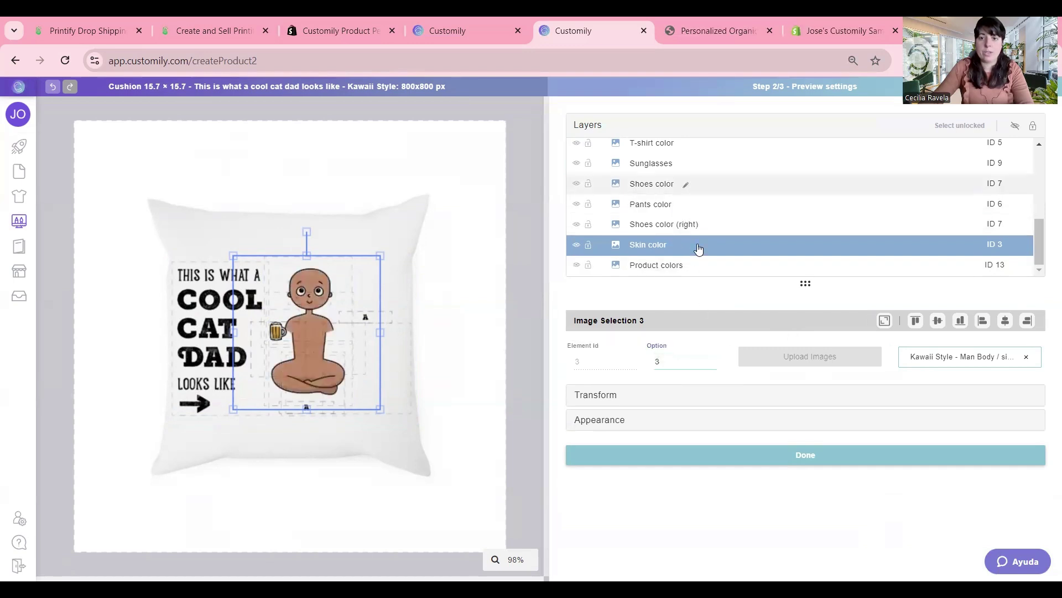
# Set option 2 on the Sunglasses layer of the cushion preview.
pyautogui.click(683, 183)
pyautogui.click(712, 360)
pyautogui.click(664, 168)
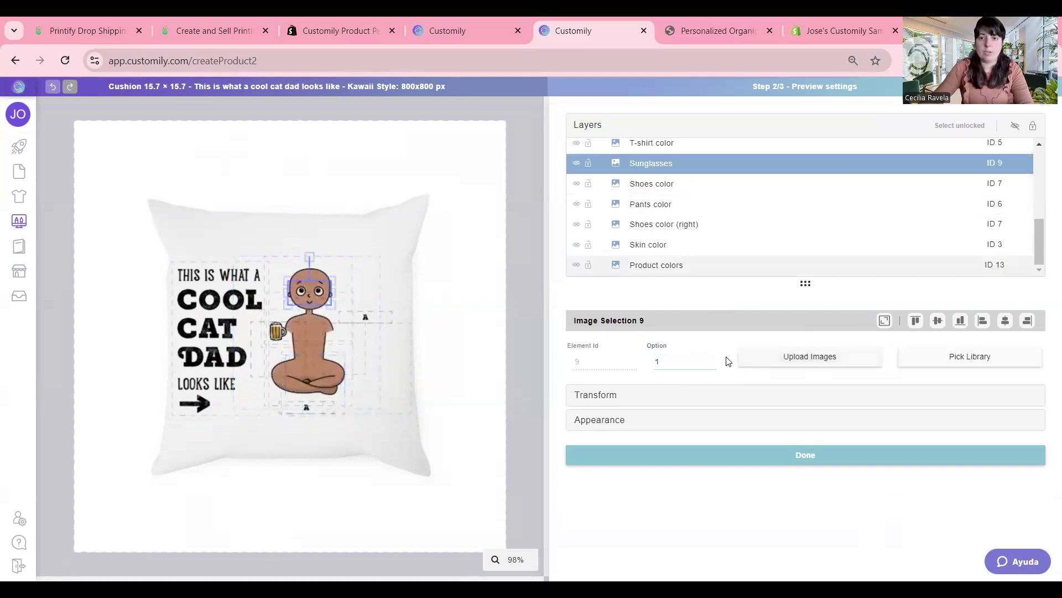
pyautogui.click(713, 361)
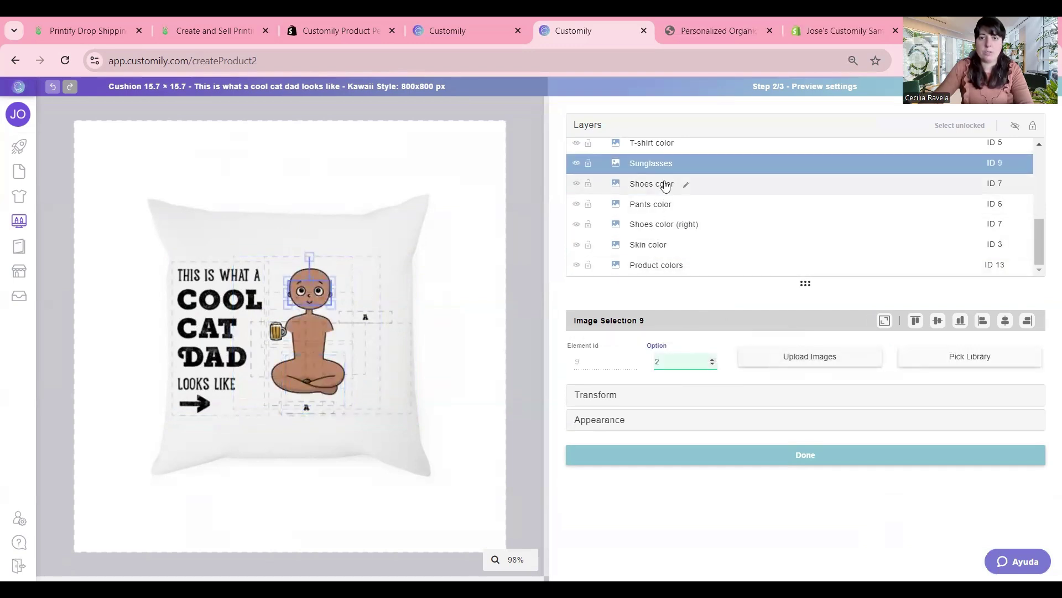
# Set option 3 on the T-shirt color layer of the cushion preview.
pyautogui.scroll(2, 672, 191)
pyautogui.click(676, 215)
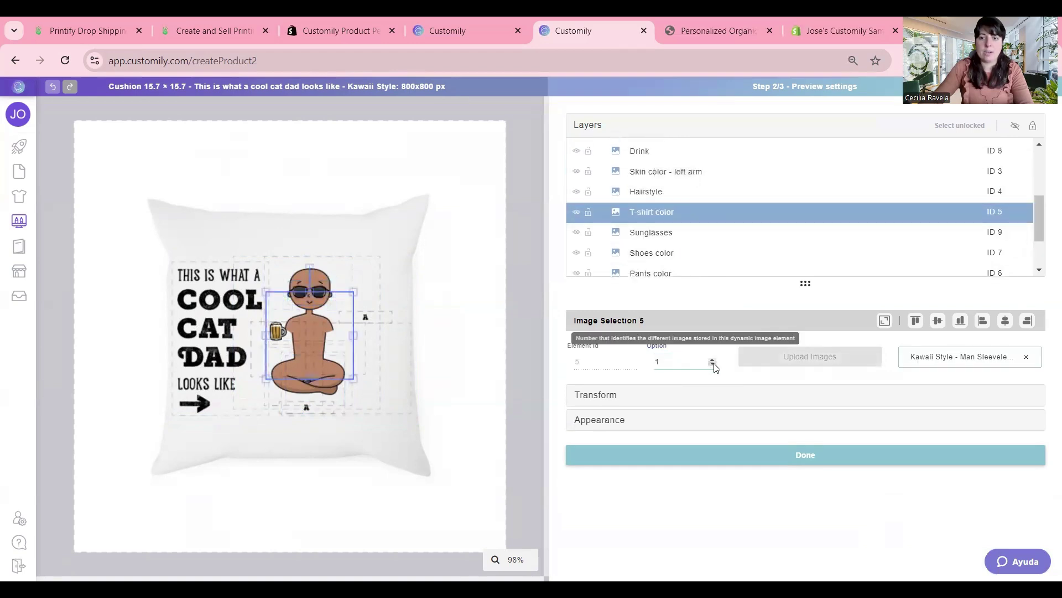
pyautogui.click(711, 360)
pyautogui.click(713, 358)
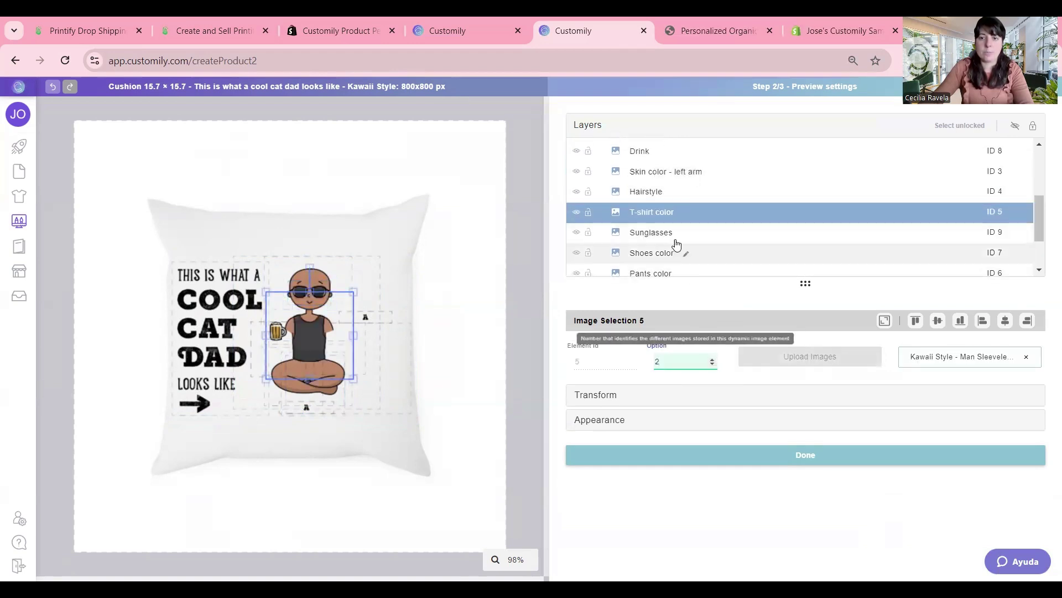
pyautogui.doubleClick(674, 192)
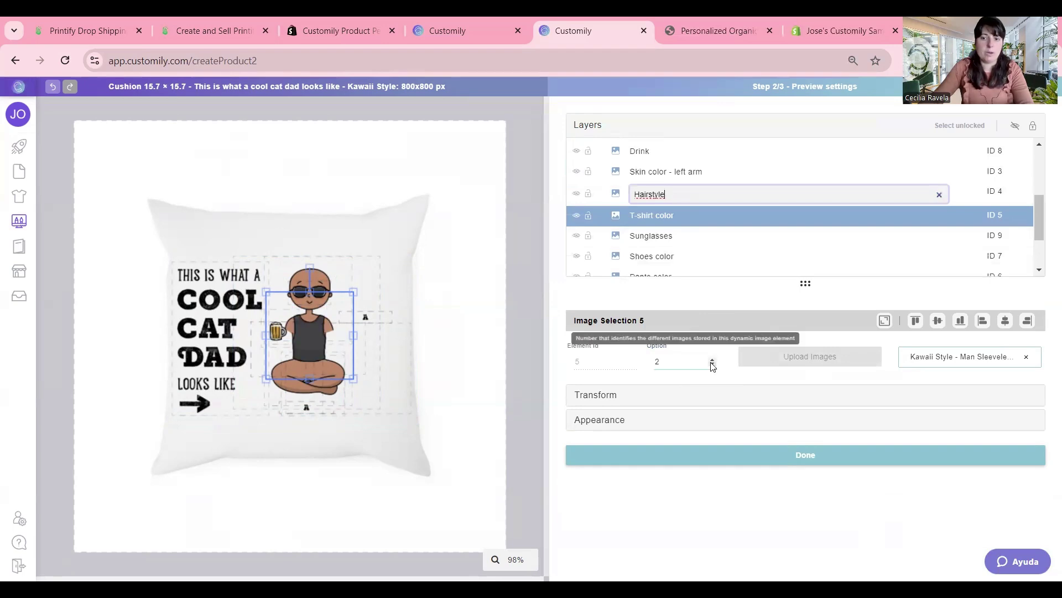
pyautogui.click(712, 359)
pyautogui.scroll(2, 670, 238)
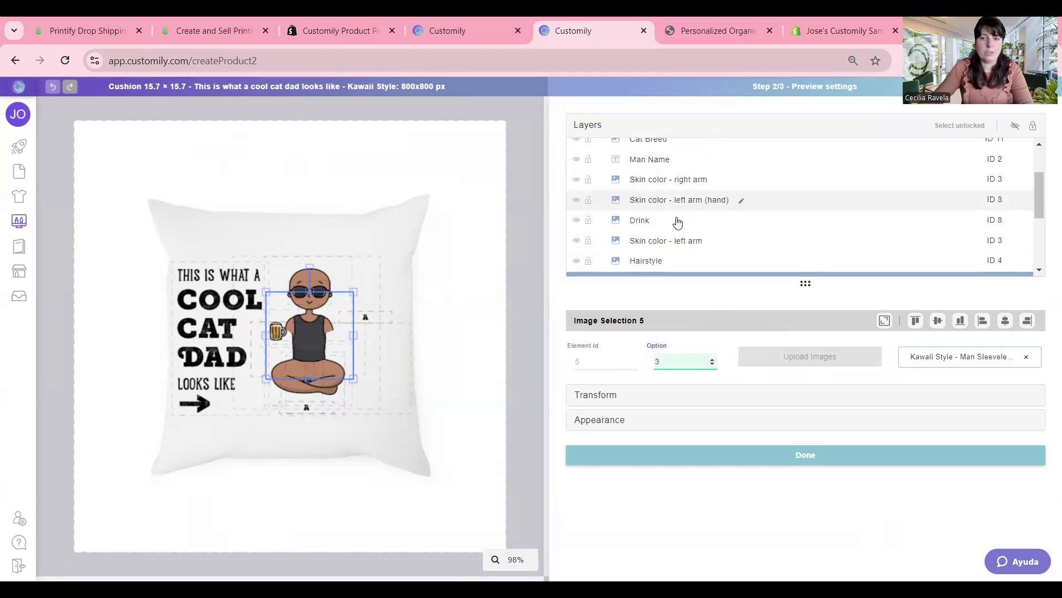
# Set option 2 on the Skin color - left arm layer of the preview and clear the selection.
pyautogui.click(677, 251)
pyautogui.click(712, 359)
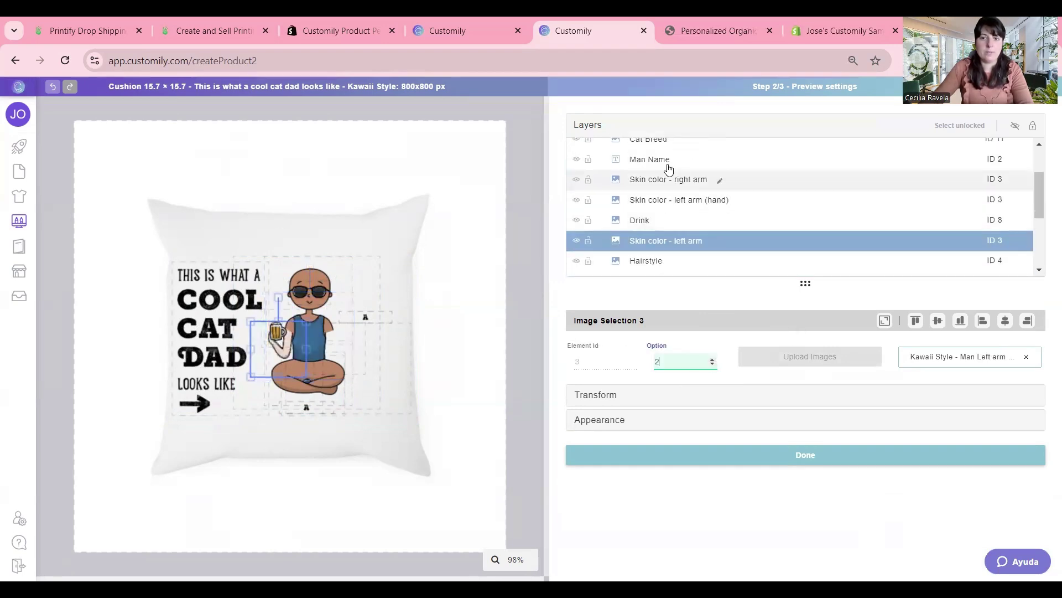
pyautogui.click(519, 315)
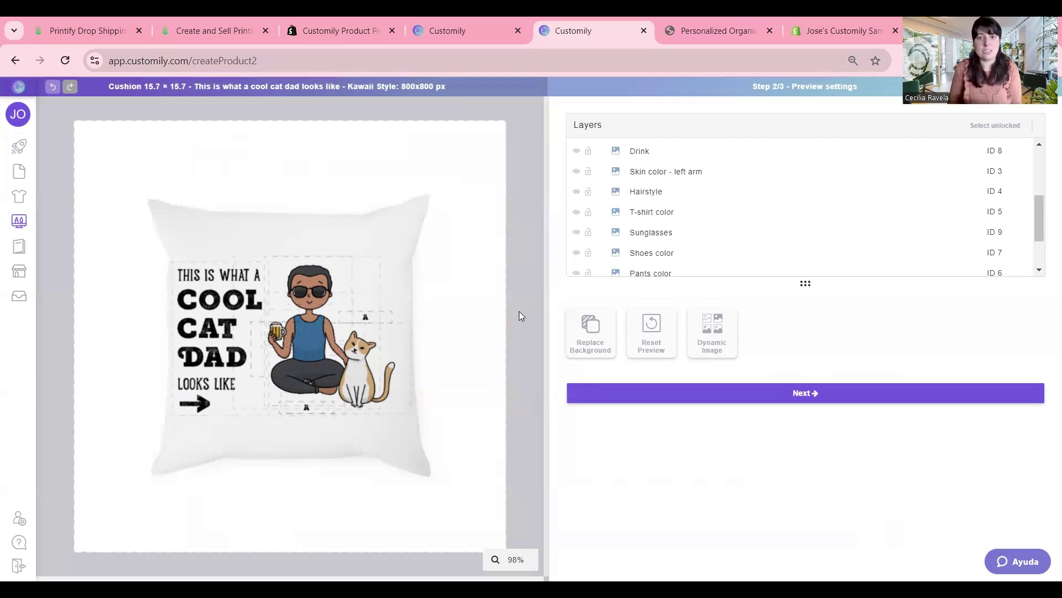
# Continue to the template review, save the 15.7 × 15.7 cushion template and return to the templates list.
pyautogui.click(801, 399)
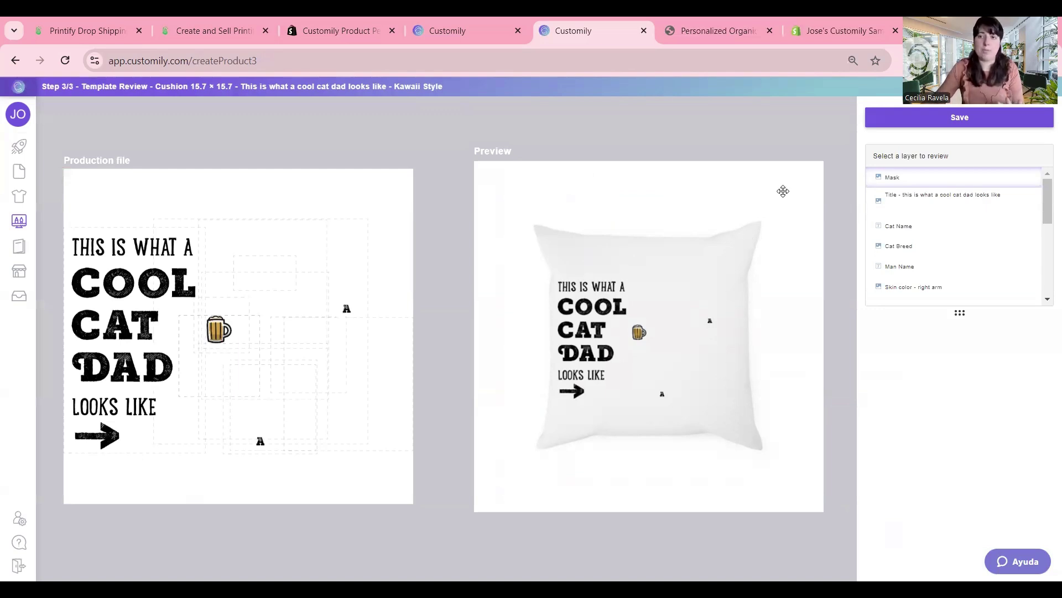
pyautogui.click(880, 123)
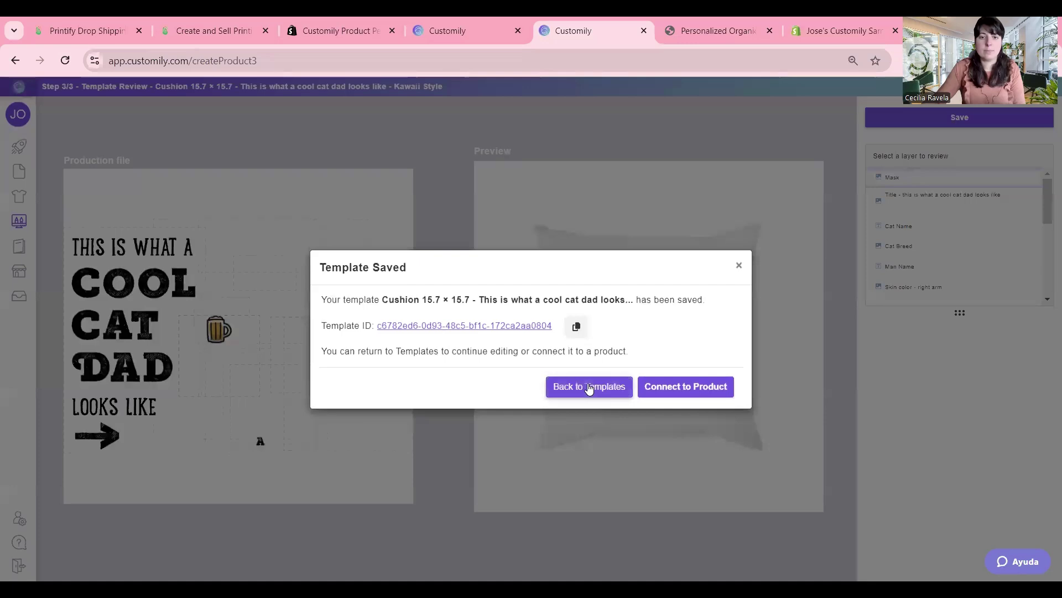
pyautogui.click(589, 387)
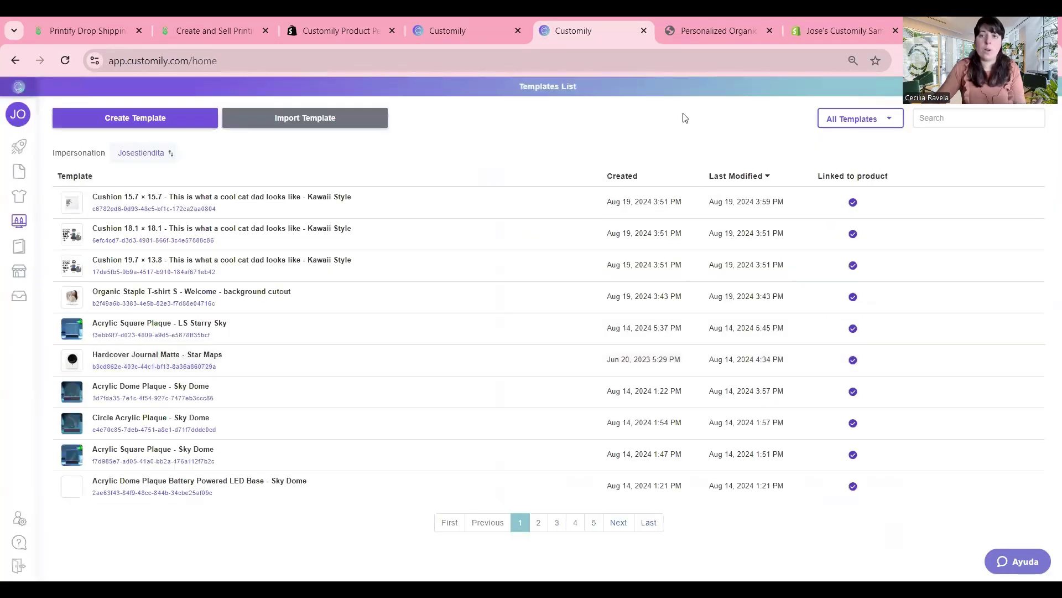
# Switch to the Shopify admin and sort the product list by creation date, newest first.
pyautogui.click(699, 37)
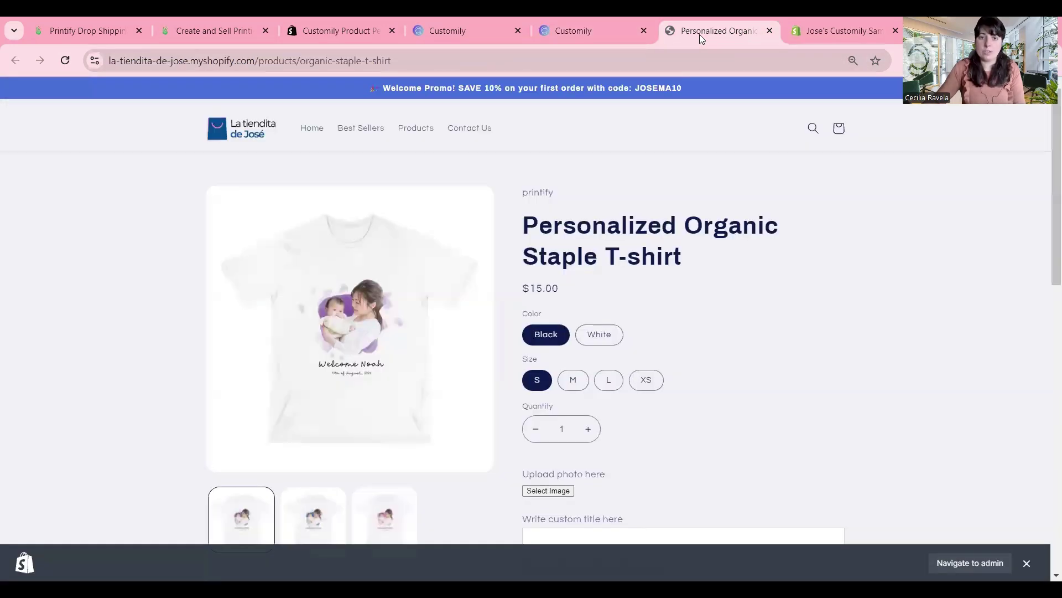
pyautogui.click(824, 31)
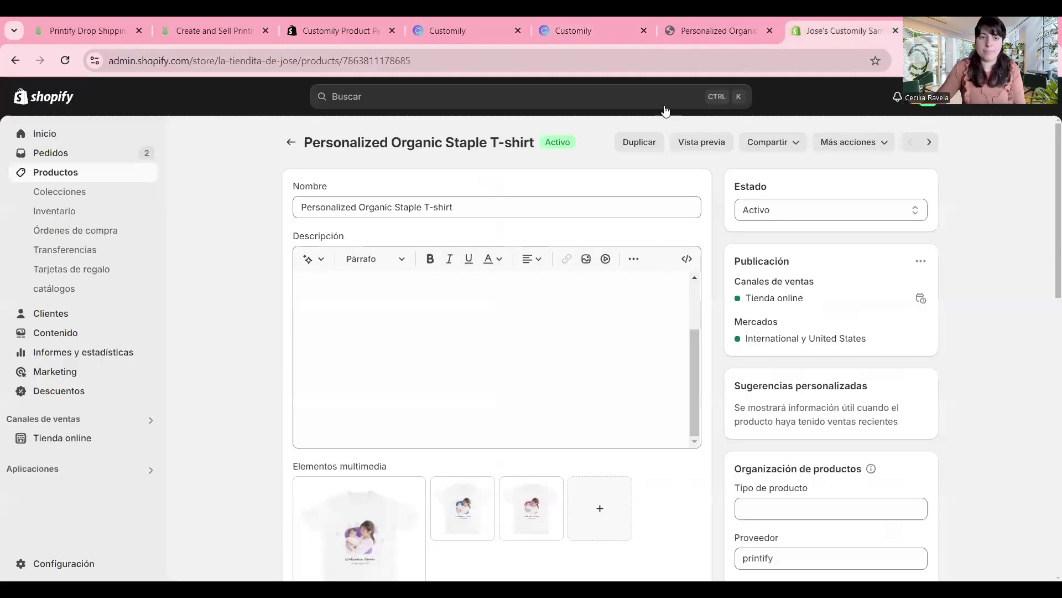
pyautogui.click(51, 174)
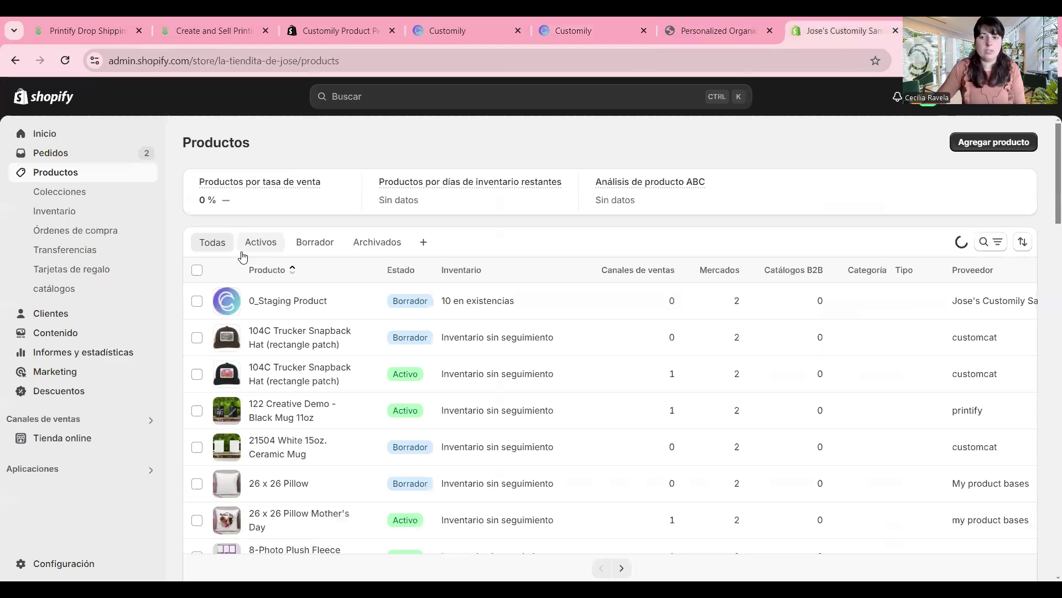
pyautogui.click(1023, 242)
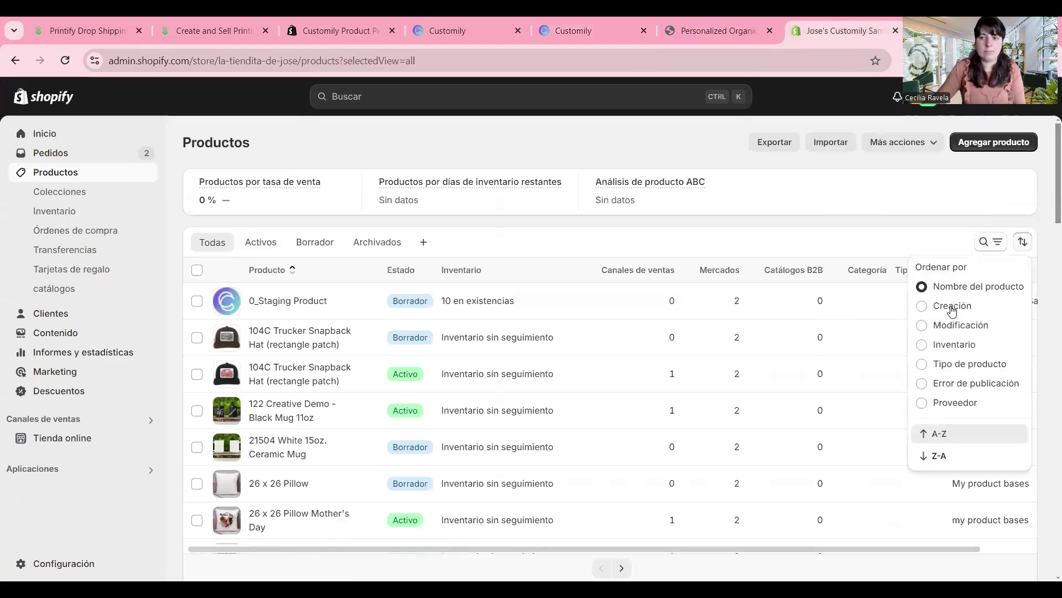
pyautogui.click(950, 308)
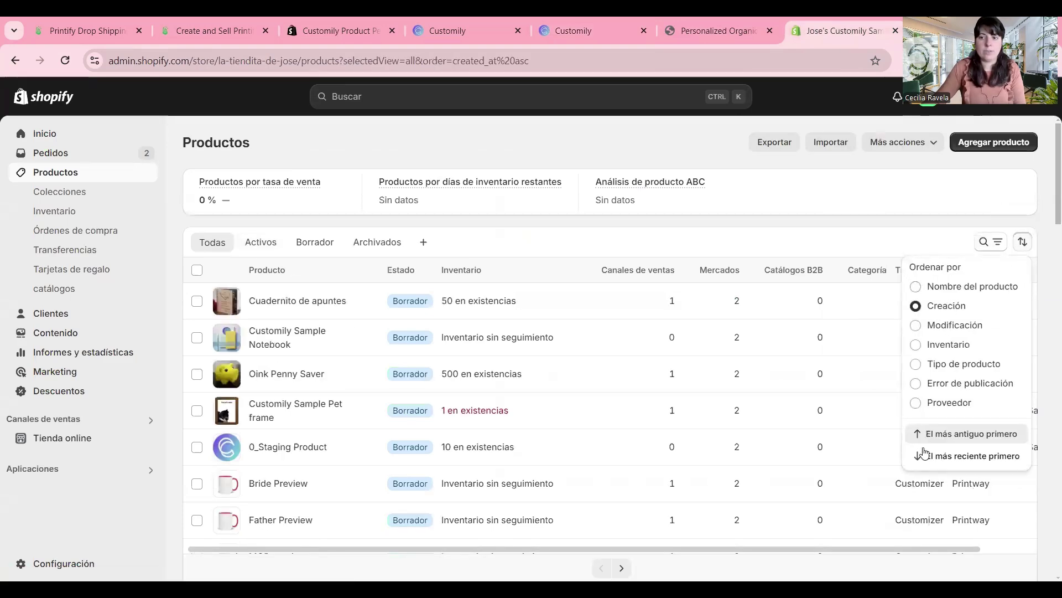
pyautogui.click(938, 459)
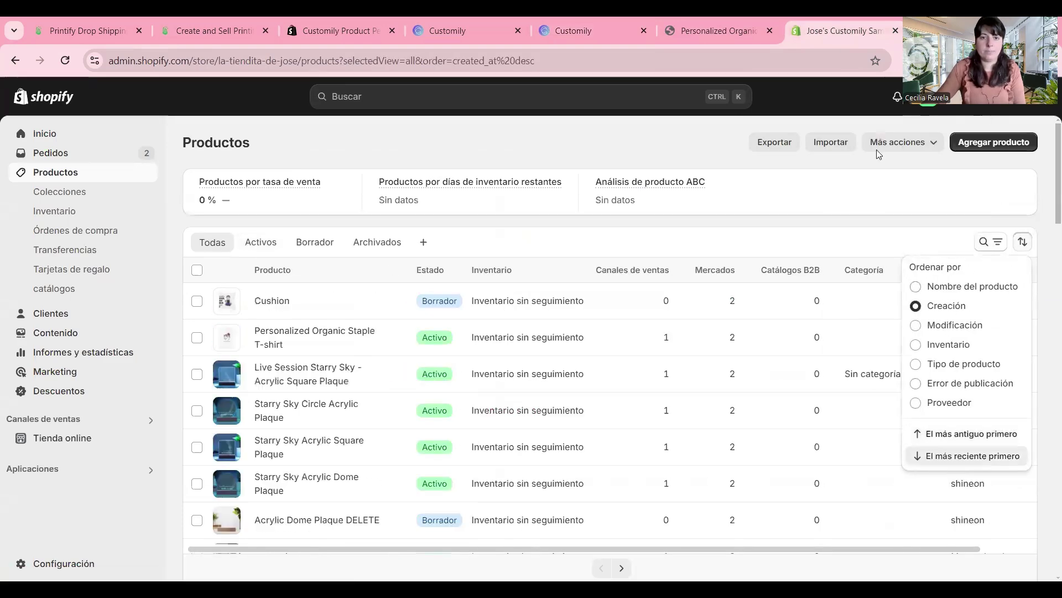
# Open the draft Cushion product, rename it Personalized Cushion, and save it after checking its size variants.
pyautogui.click(279, 305)
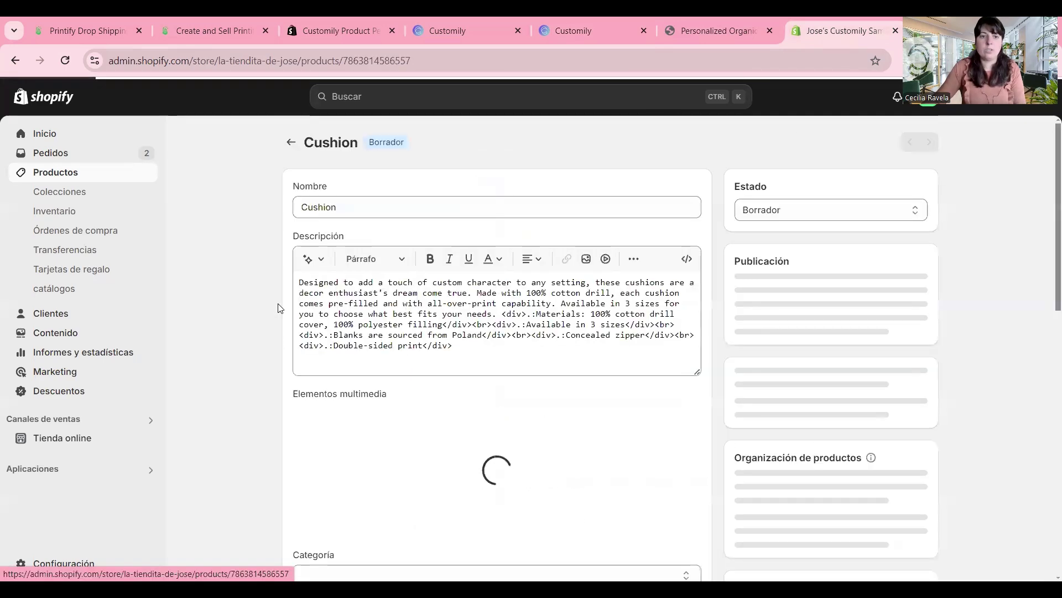
pyautogui.click(303, 205)
pyautogui.write('Personalized')
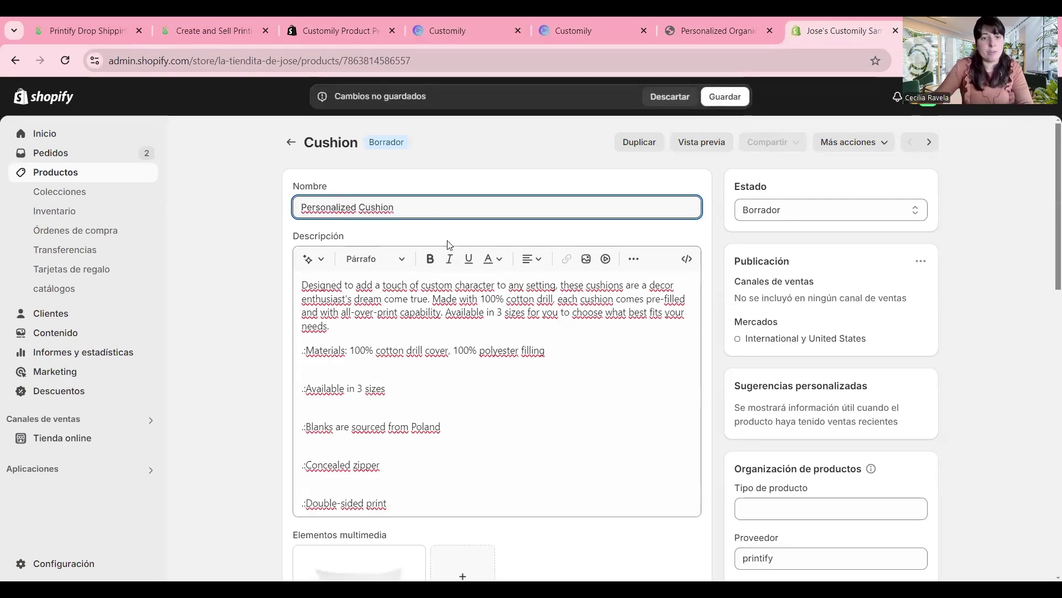
pyautogui.scroll(-12, 451, 242)
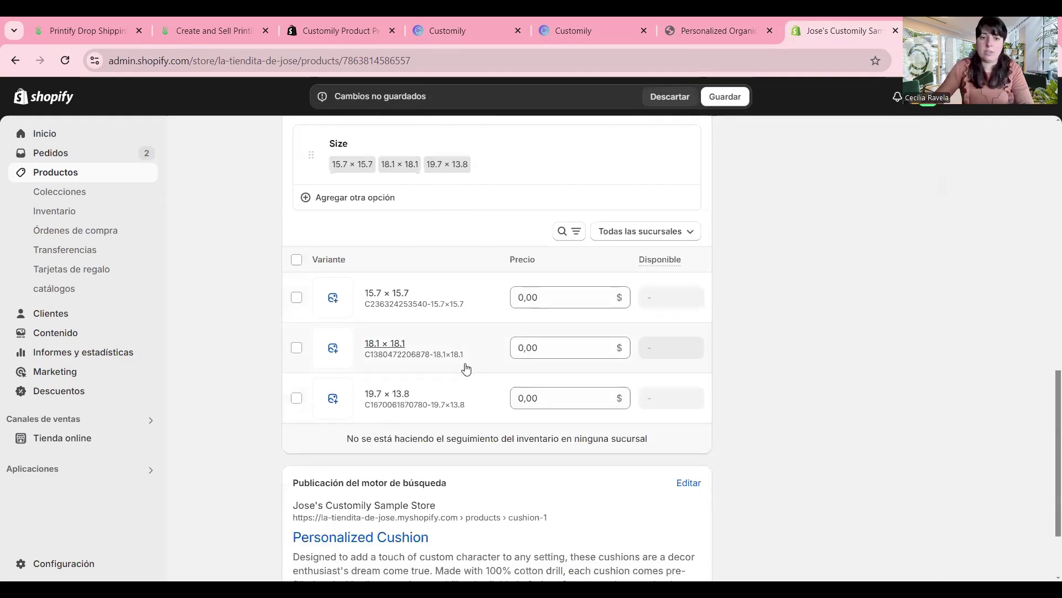
pyautogui.scroll(-2, 498, 365)
pyautogui.scroll(9, 653, 373)
pyautogui.scroll(5, 652, 372)
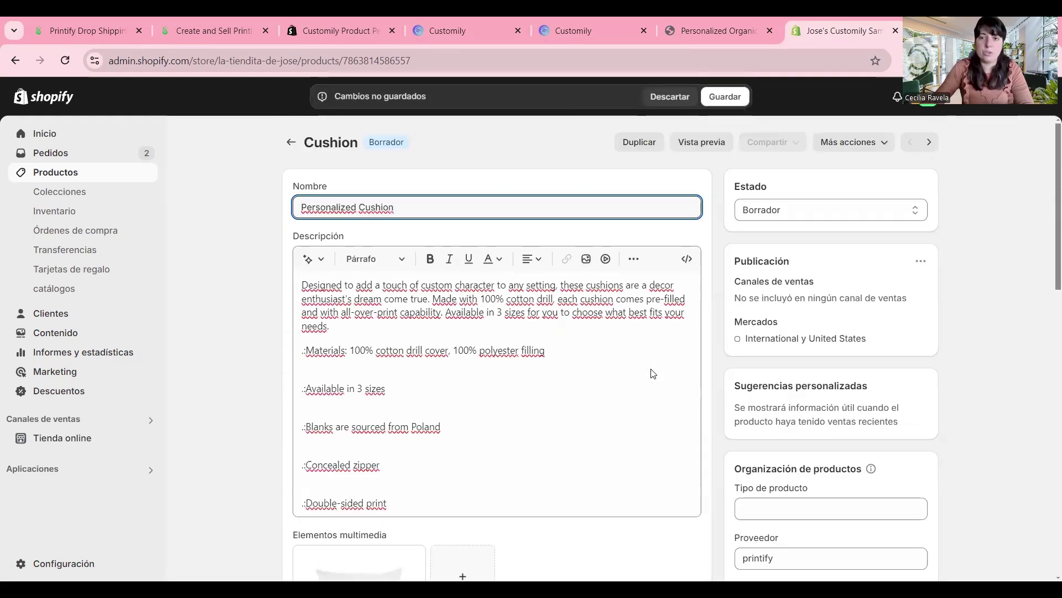
pyautogui.click(730, 103)
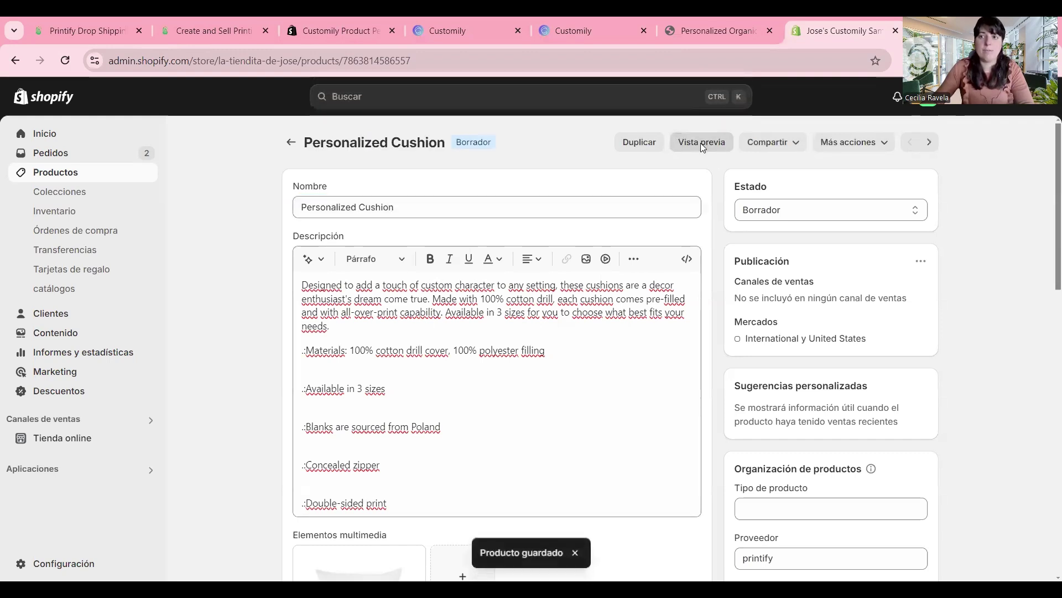
# Open the product's storefront preview, choose the short brown Straight hairstyle in the first row and fill in the man's name.
pyautogui.click(702, 145)
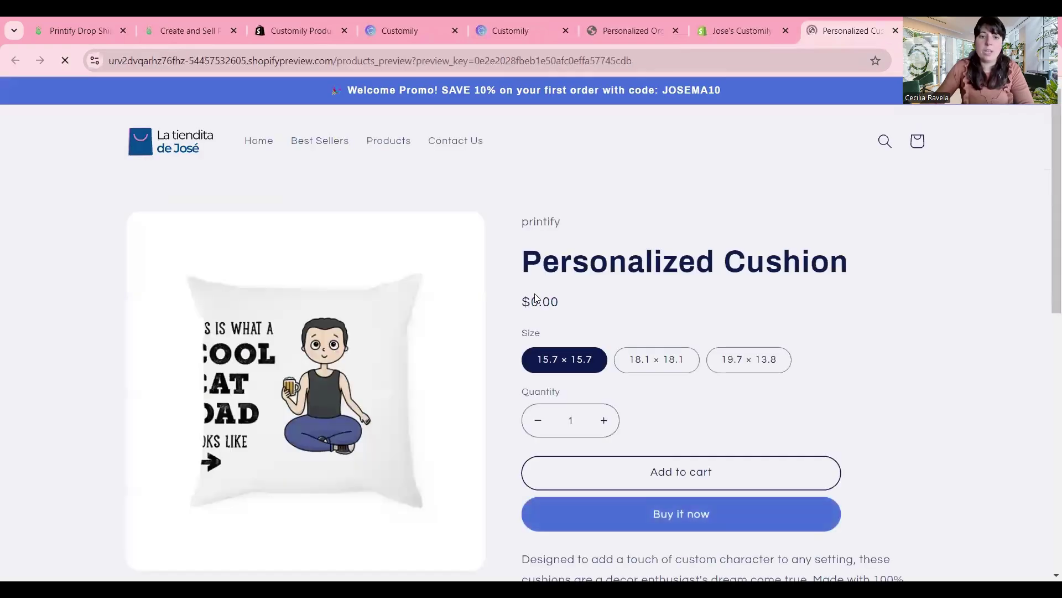
pyautogui.scroll(-1, 250, 360)
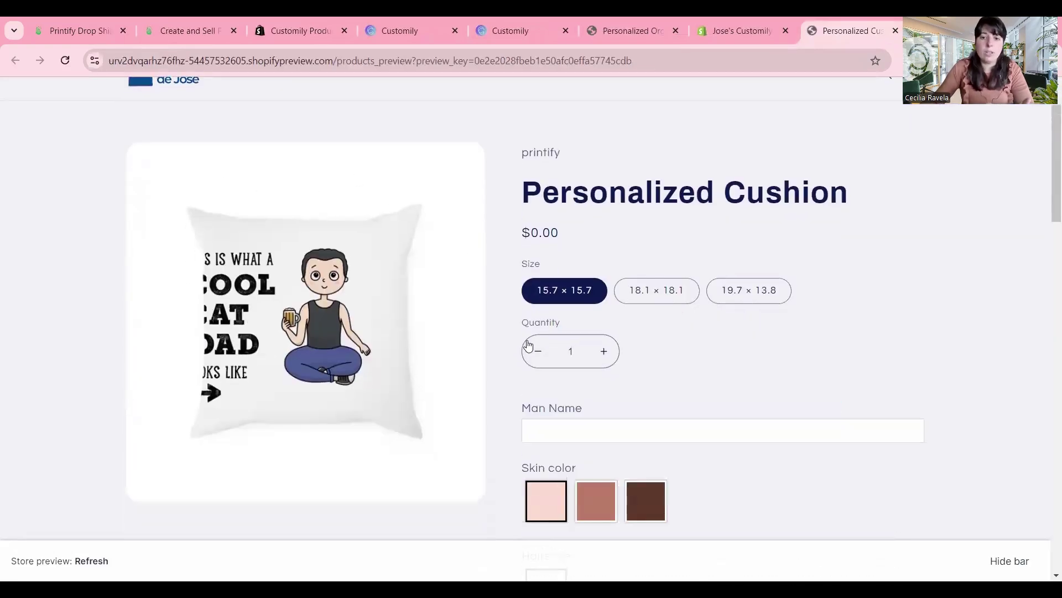
pyautogui.scroll(-2, 593, 319)
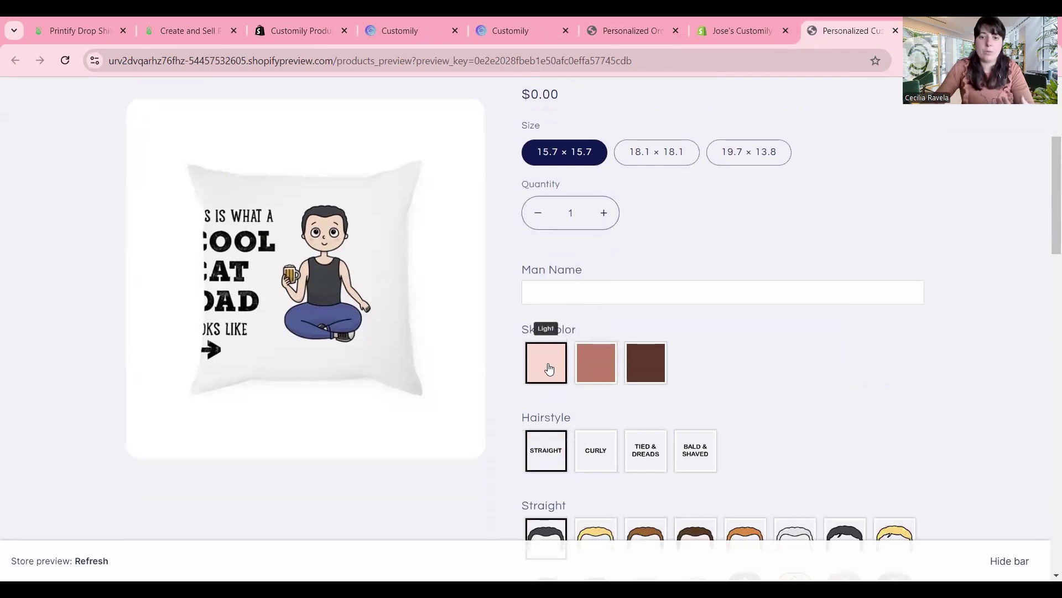
pyautogui.scroll(-1, 584, 382)
pyautogui.click(629, 486)
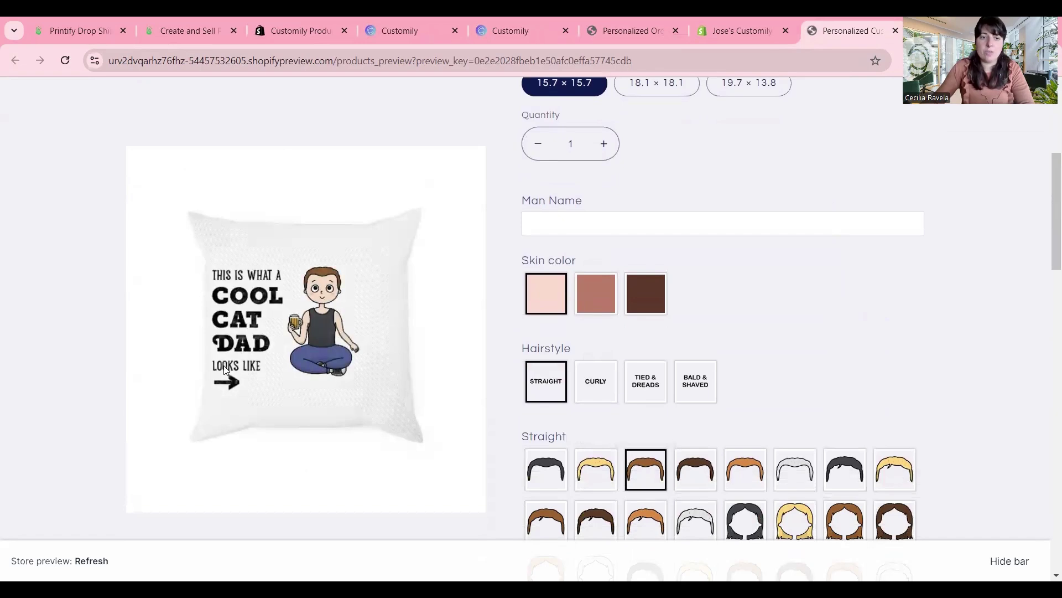
pyautogui.click(594, 227)
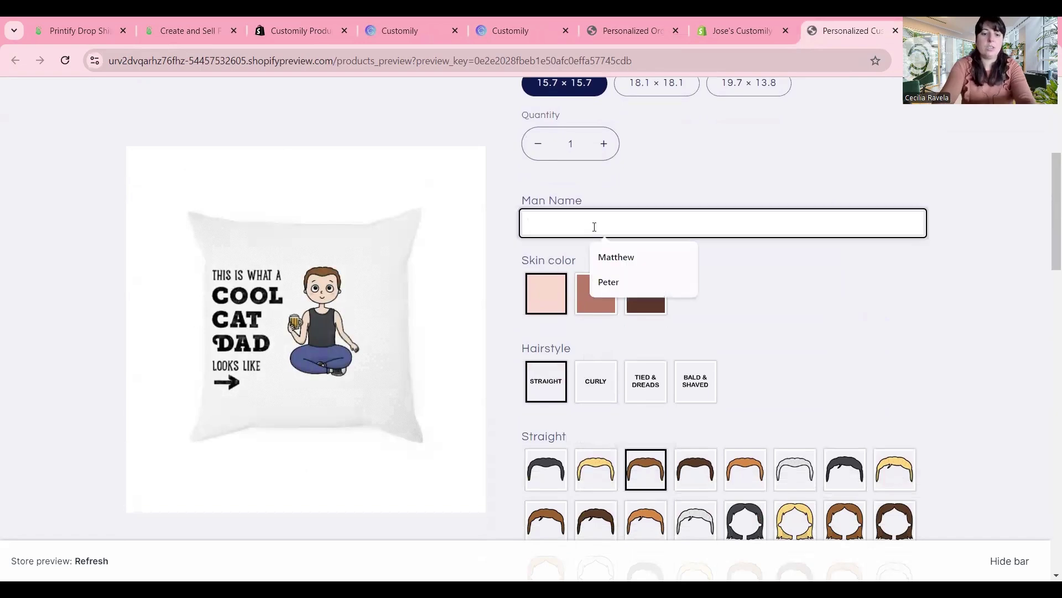
pyautogui.write('Peter')
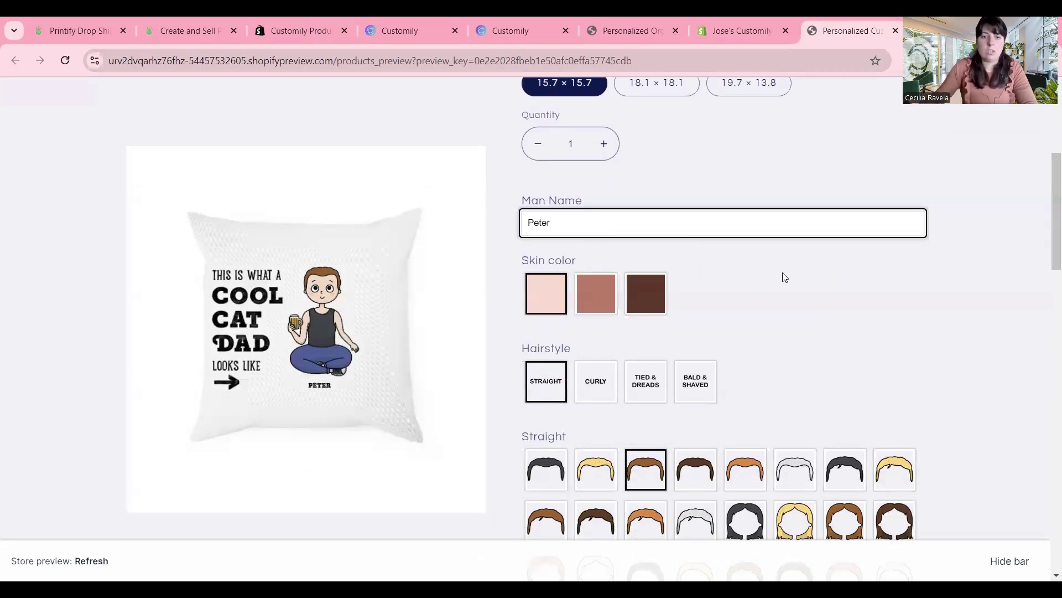
# Choose the green T-shirt, the grey pants and the blue shoes for the man on the cushion.
pyautogui.scroll(-6, 785, 276)
pyautogui.click(595, 360)
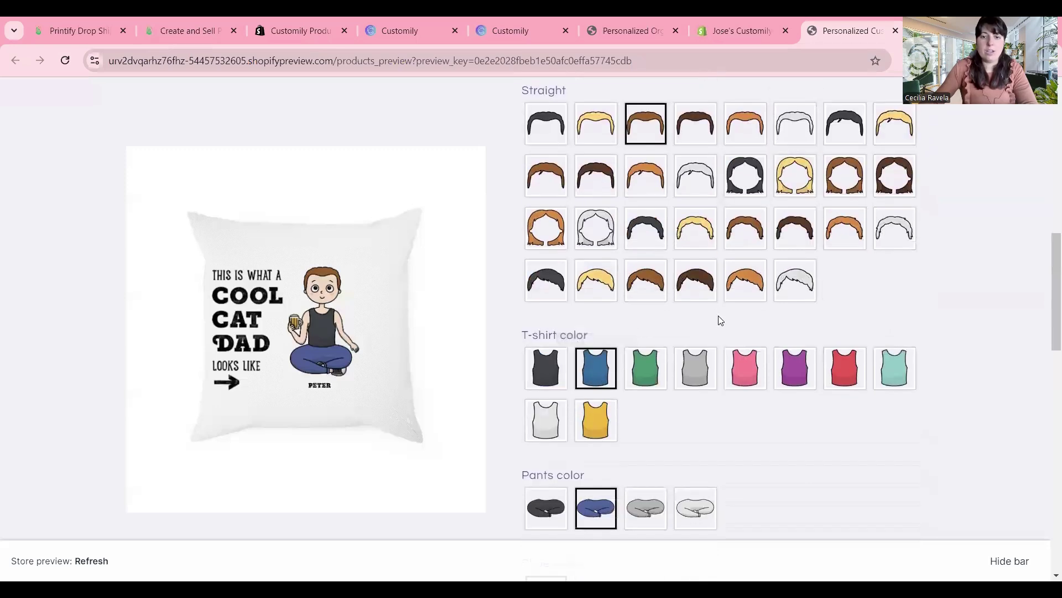
pyautogui.click(656, 370)
pyautogui.scroll(-3, 654, 374)
pyautogui.click(653, 373)
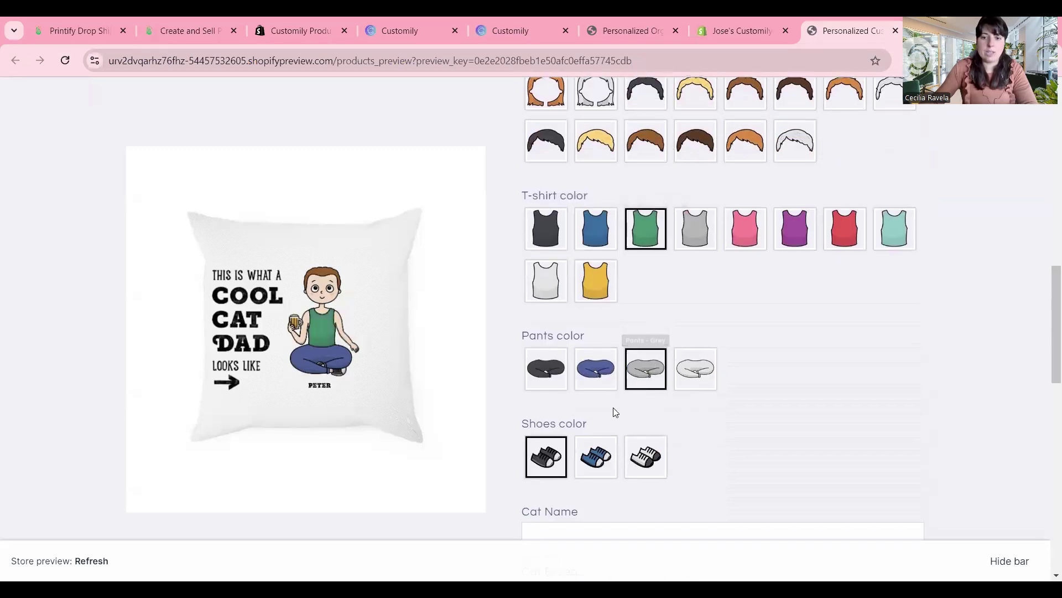
pyautogui.scroll(-3, 615, 412)
pyautogui.click(596, 320)
# Enter Tommy as the cat name and choose the Long Hair cat breed.
pyautogui.click(591, 402)
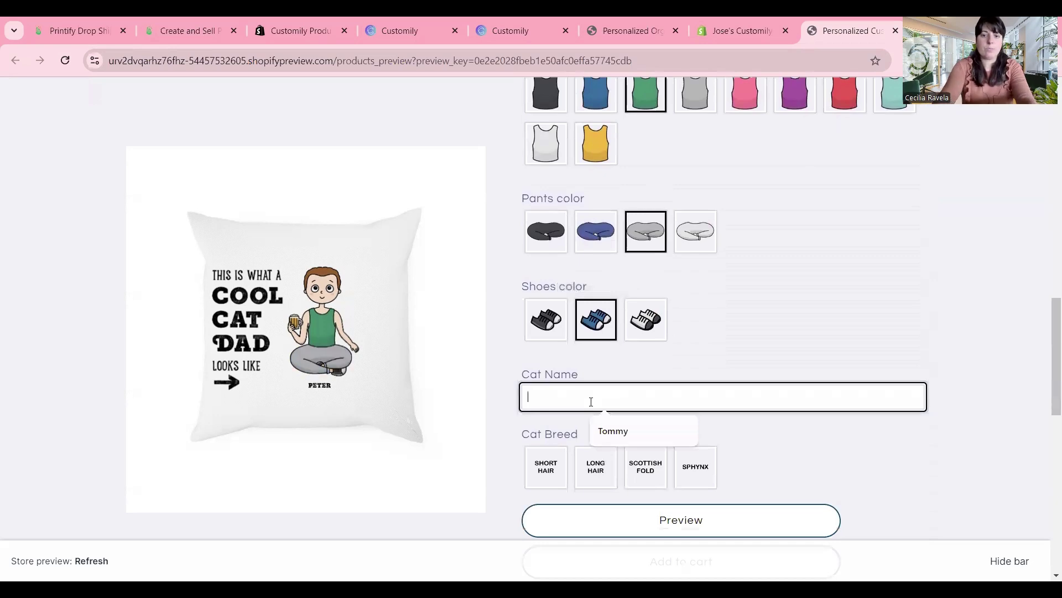
pyautogui.click(613, 430)
pyautogui.click(596, 466)
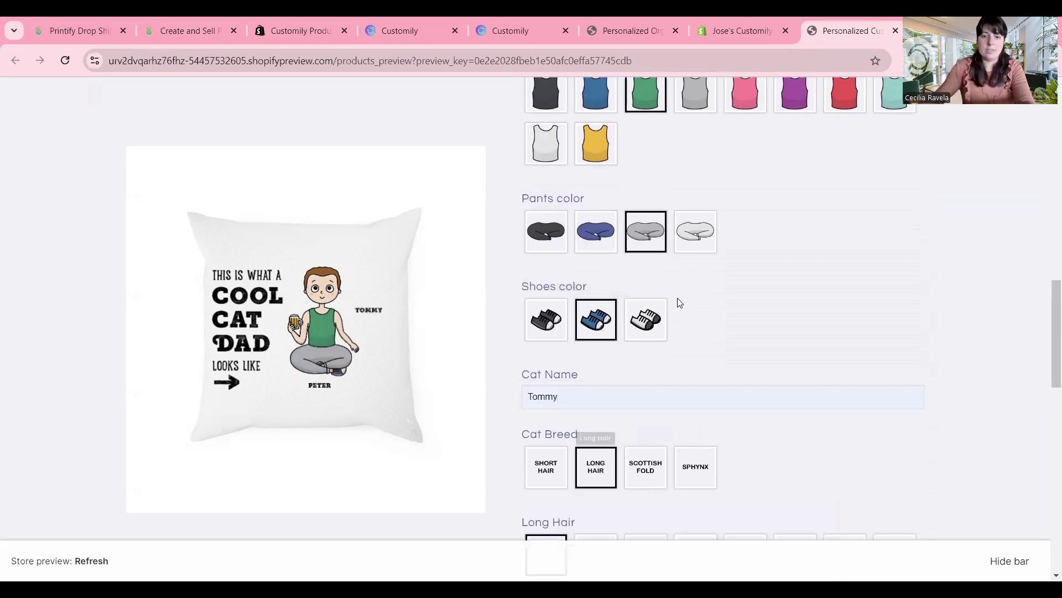
# Choose the orange long-haired cat and save the enlarged preview image of the cushion.
pyautogui.scroll(-4, 678, 302)
pyautogui.scroll(-1, 680, 302)
pyautogui.click(795, 283)
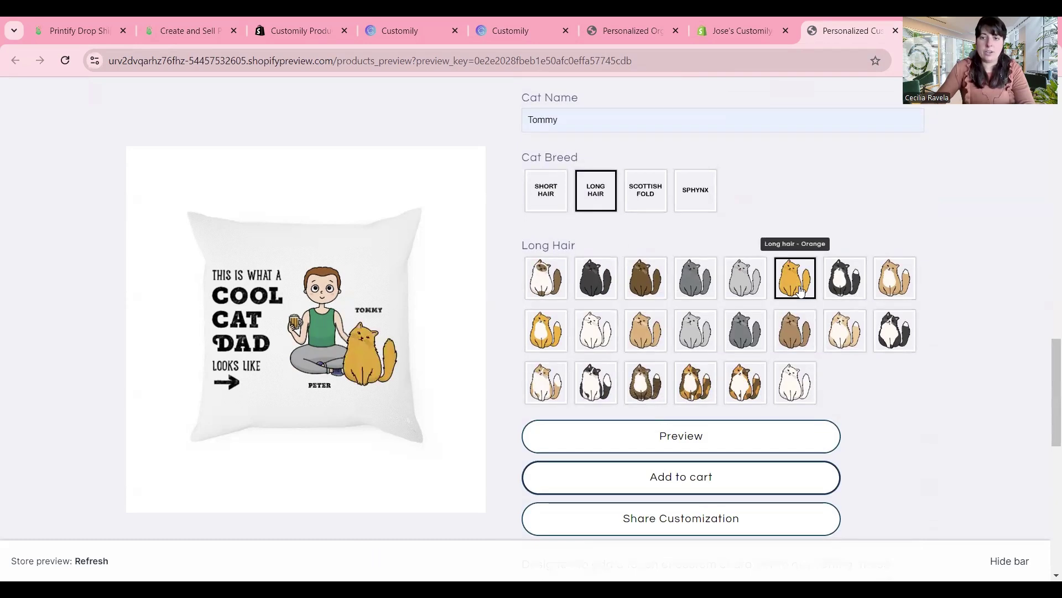
pyautogui.click(648, 442)
pyautogui.rightClick(555, 287)
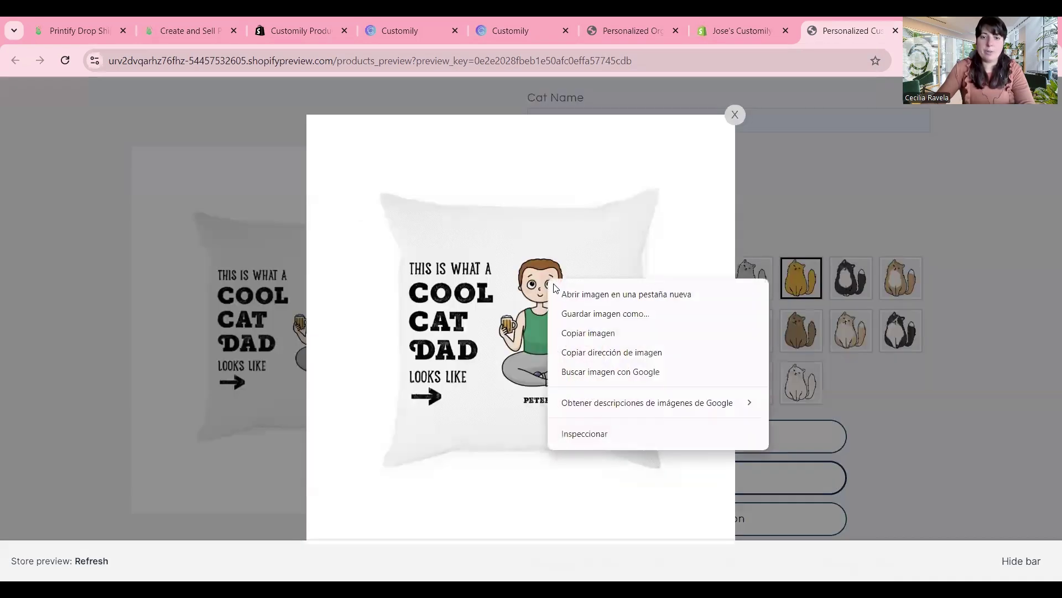
pyautogui.press('Escape')
pyautogui.press('Escape')
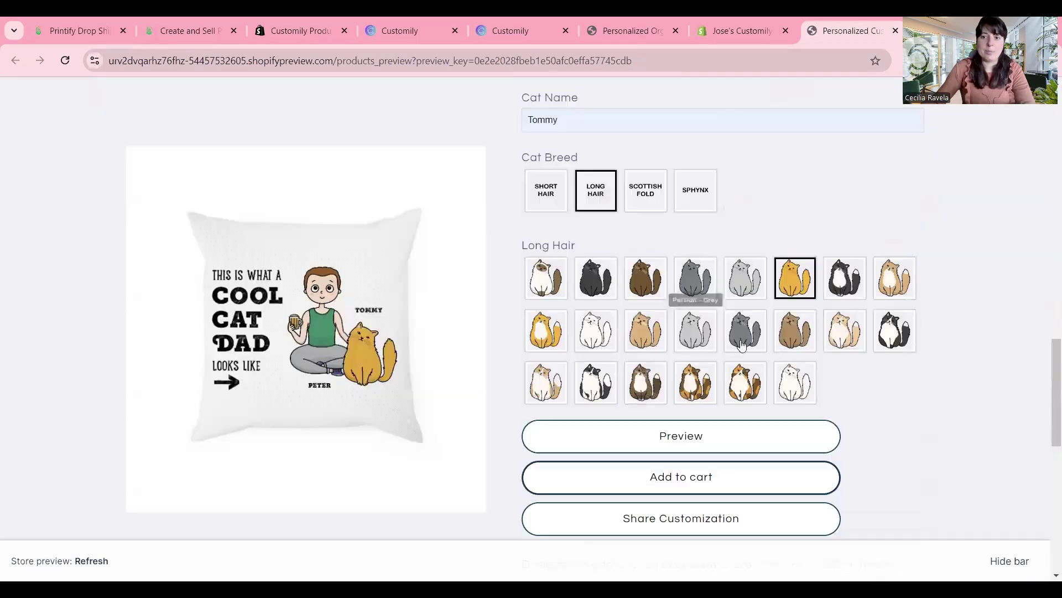
# Switch to the black-and-white long-haired cat, the red T-shirt and the blue pants.
pyautogui.click(845, 278)
pyautogui.scroll(7, 742, 297)
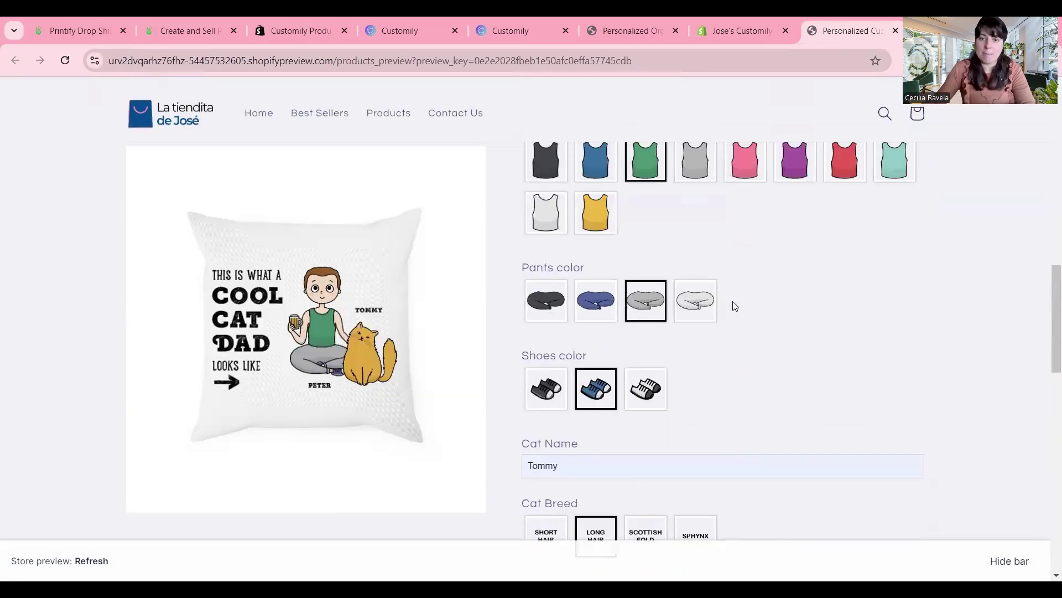
pyautogui.click(839, 244)
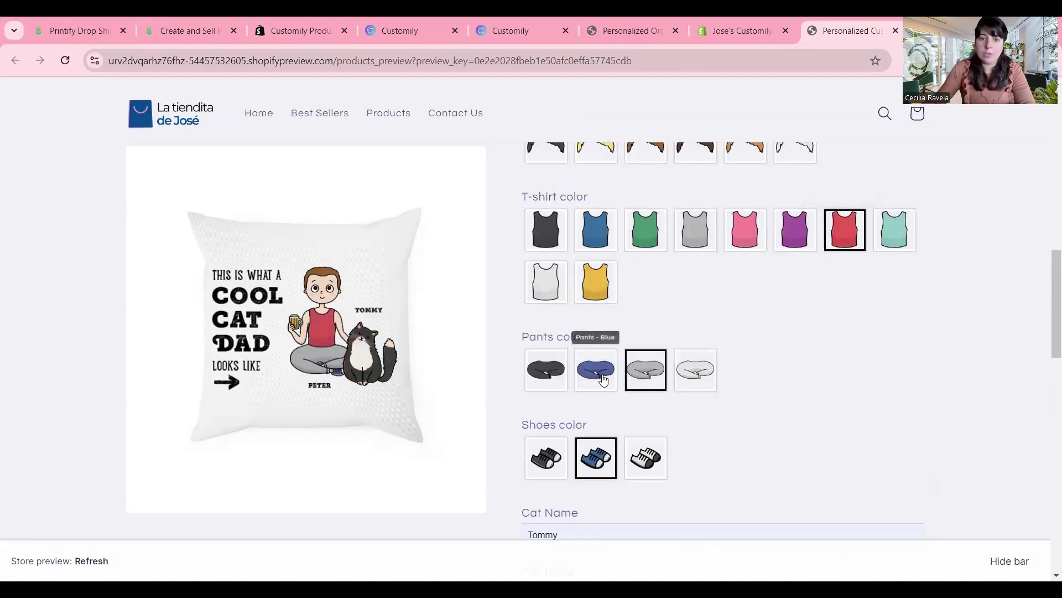
pyautogui.click(596, 370)
# Give the cushion's figure the long blond hairstyle and save the enlarged preview image of this variation.
pyautogui.scroll(-4, 736, 325)
pyautogui.scroll(8, 737, 326)
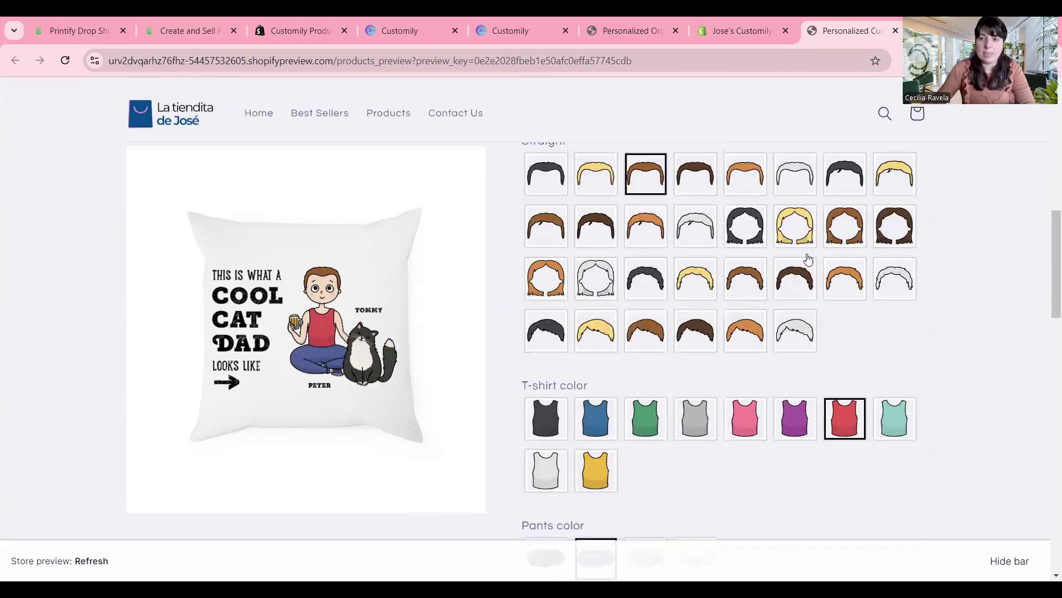
pyautogui.scroll(-4, 726, 244)
pyautogui.scroll(-5, 726, 244)
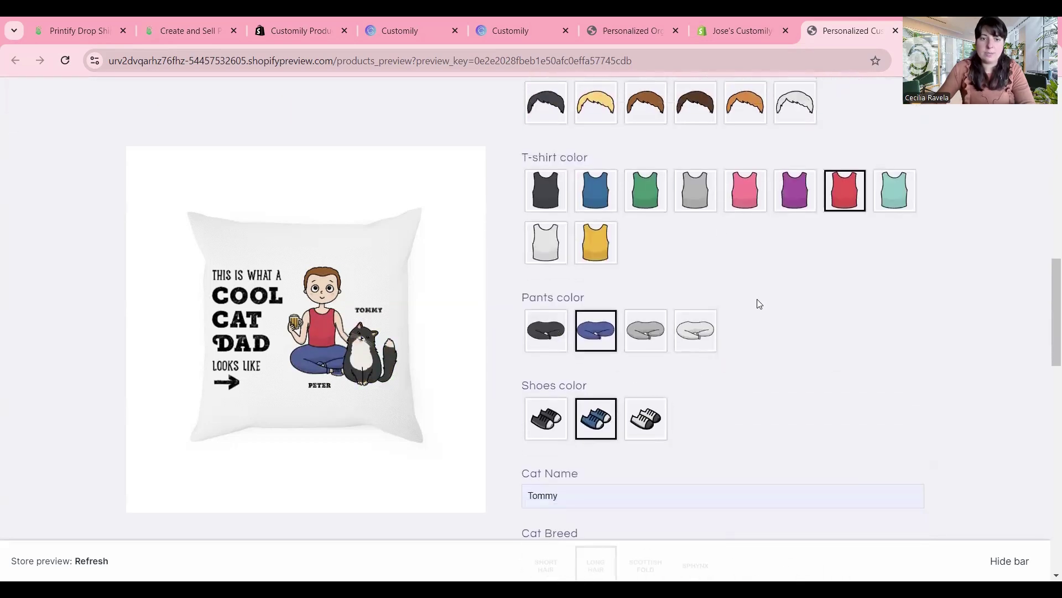
pyautogui.scroll(-3, 773, 229)
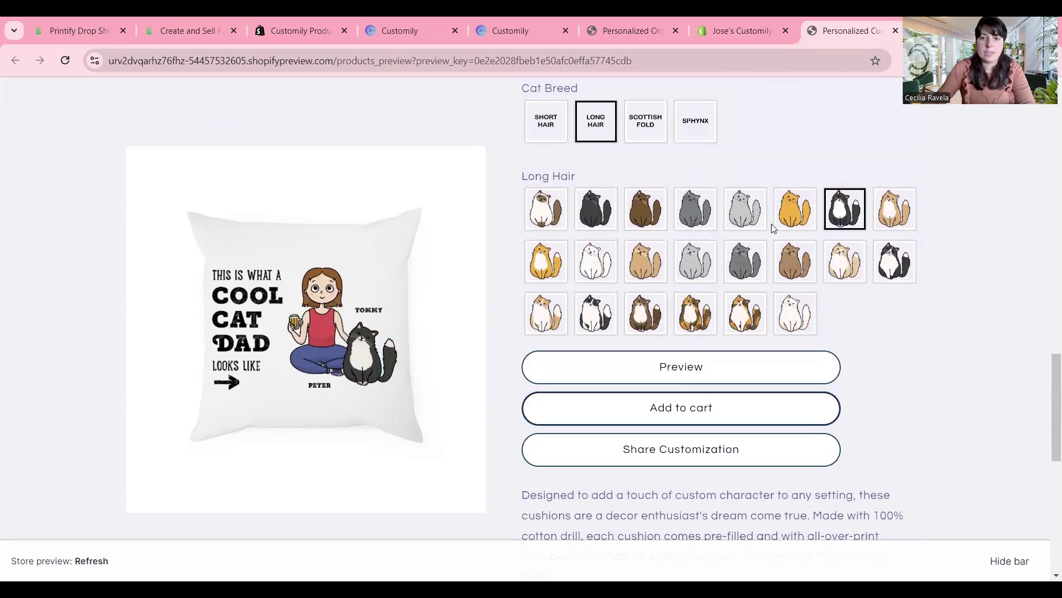
pyautogui.scroll(8, 751, 251)
pyautogui.click(793, 406)
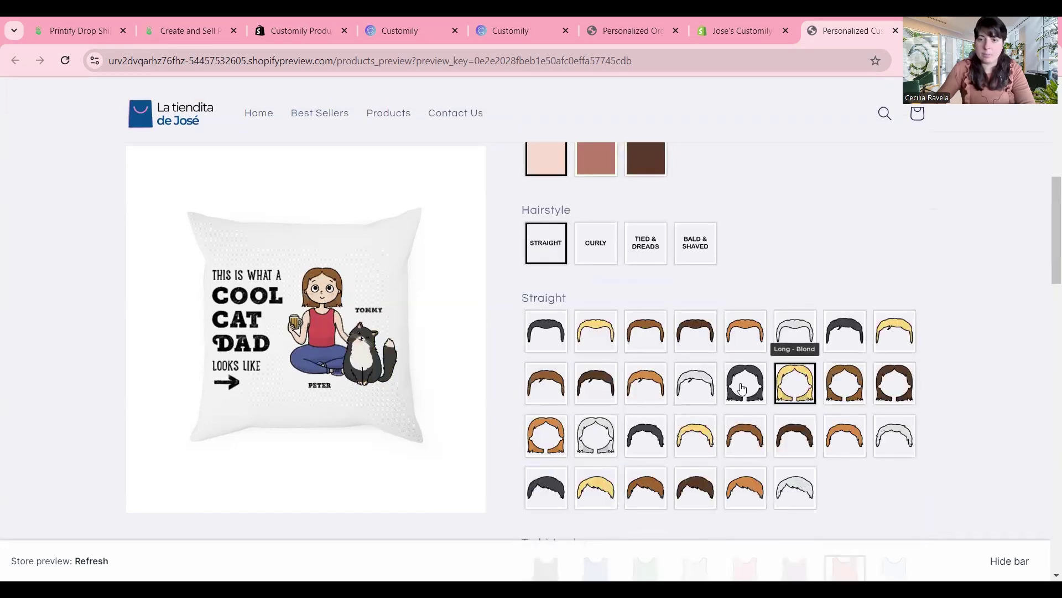
pyautogui.scroll(-10, 706, 284)
pyautogui.scroll(-5, 729, 290)
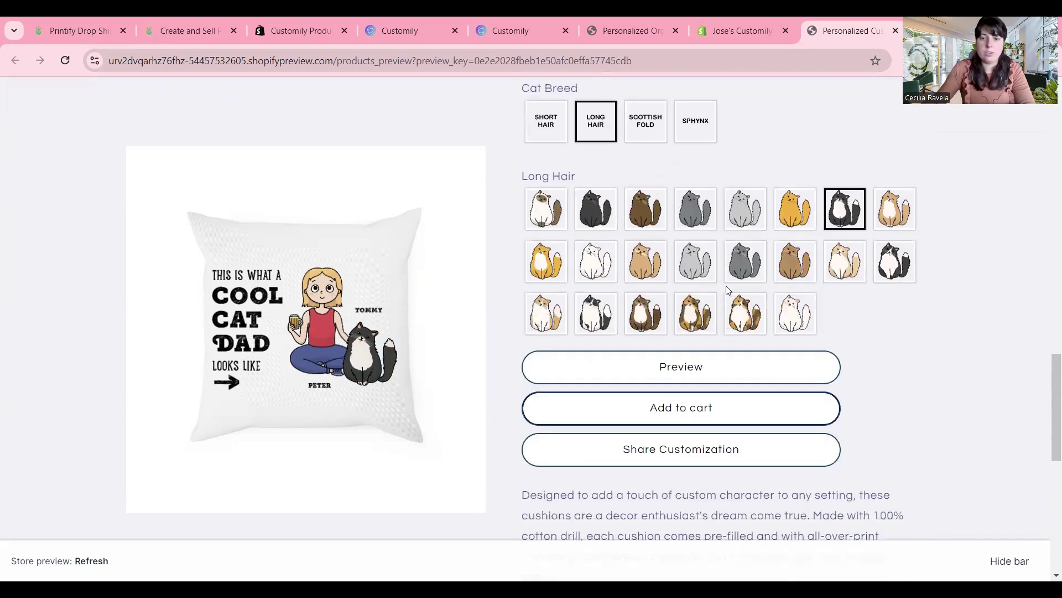
pyautogui.click(559, 296)
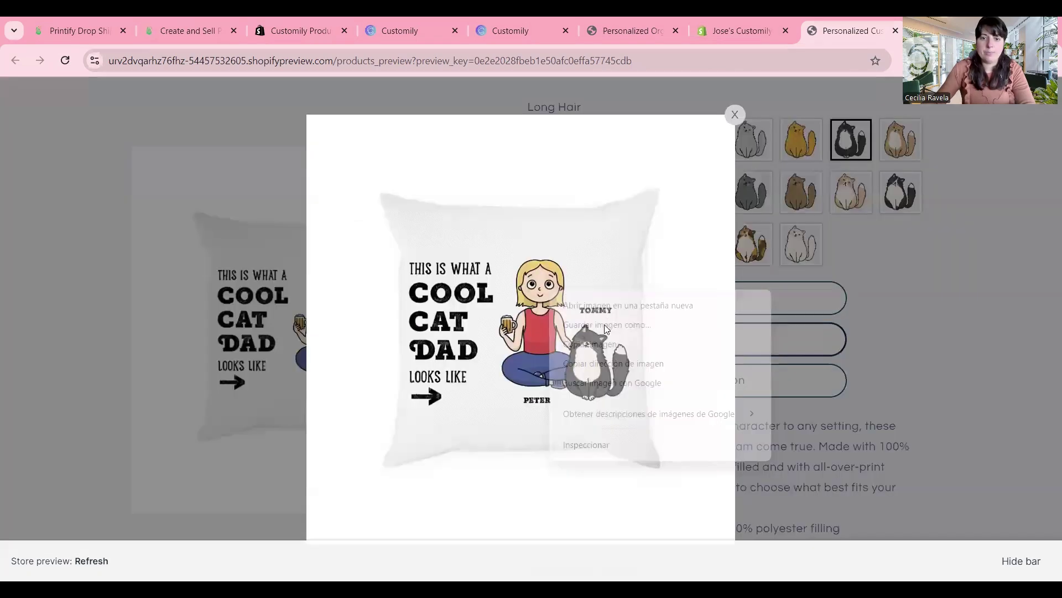
pyautogui.click(735, 115)
# Change the cat breed to Short Hair and choose the white, orange and black calico cat.
pyautogui.scroll(2, 584, 283)
pyautogui.click(547, 198)
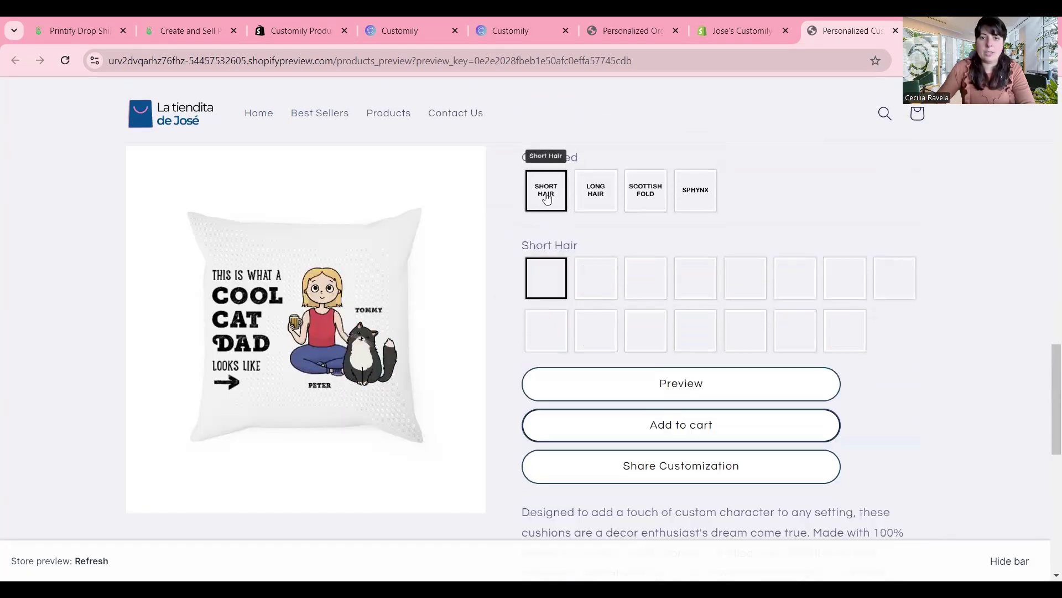
pyautogui.click(638, 346)
# Choose the grey T-shirt and the black pants for the figure.
pyautogui.scroll(10, 638, 347)
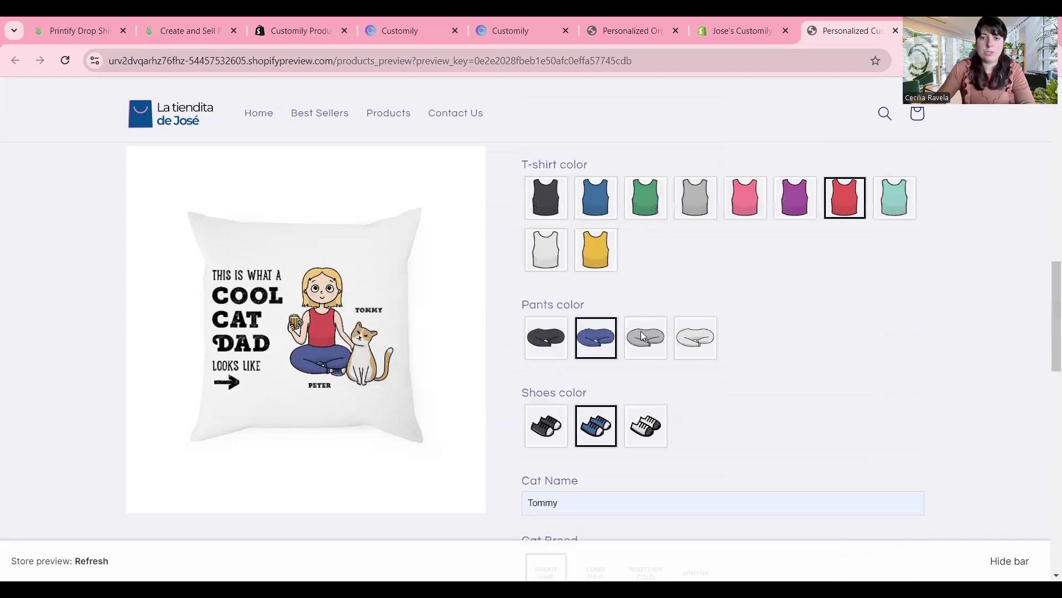
pyautogui.click(713, 377)
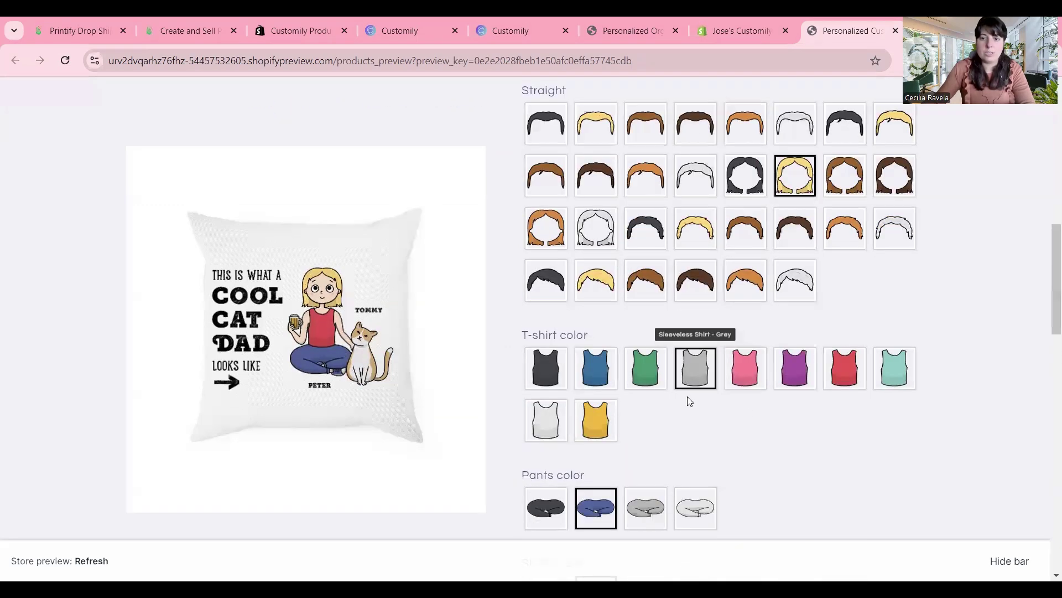
pyautogui.scroll(1, 614, 536)
pyautogui.scroll(-2, 581, 498)
pyautogui.click(560, 452)
pyautogui.scroll(3, 560, 453)
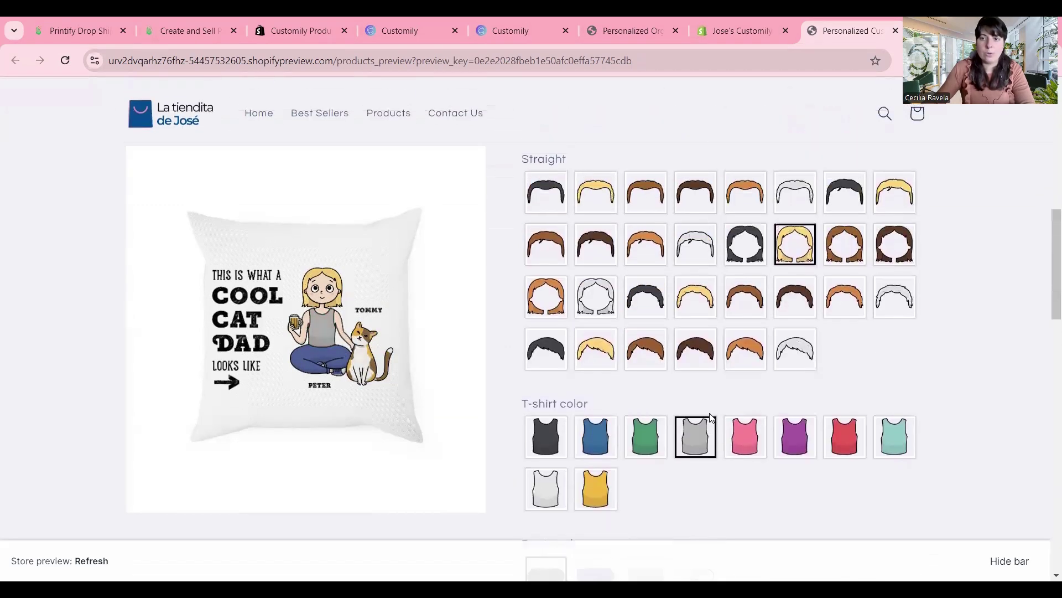
# Set the hairstyle to Side Fringe - Black and choose the middle of the three skin colors.
pyautogui.scroll(1, 685, 396)
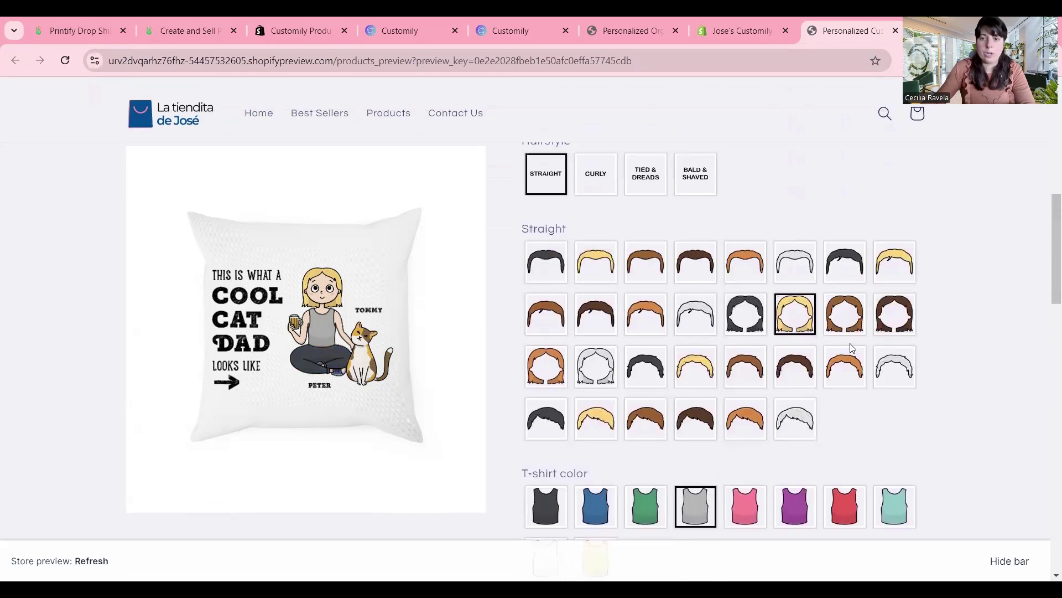
pyautogui.click(744, 313)
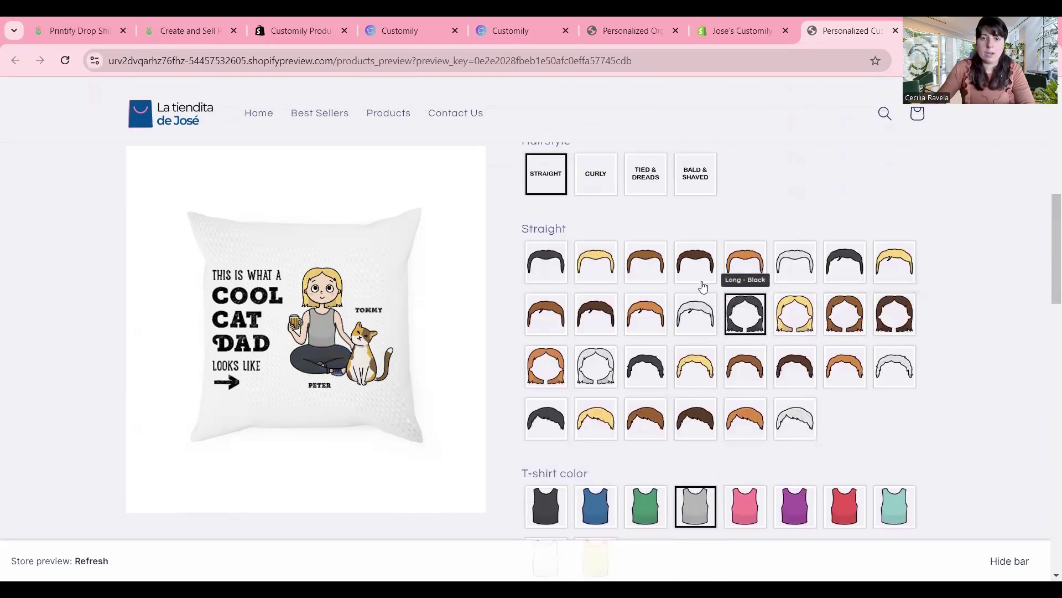
pyautogui.click(564, 426)
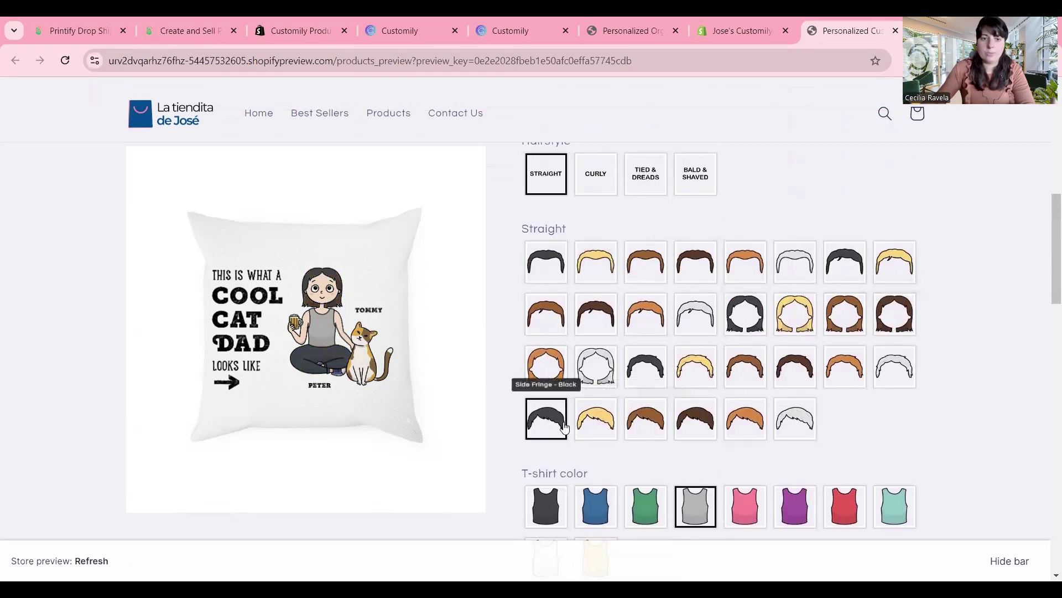
pyautogui.scroll(3, 653, 388)
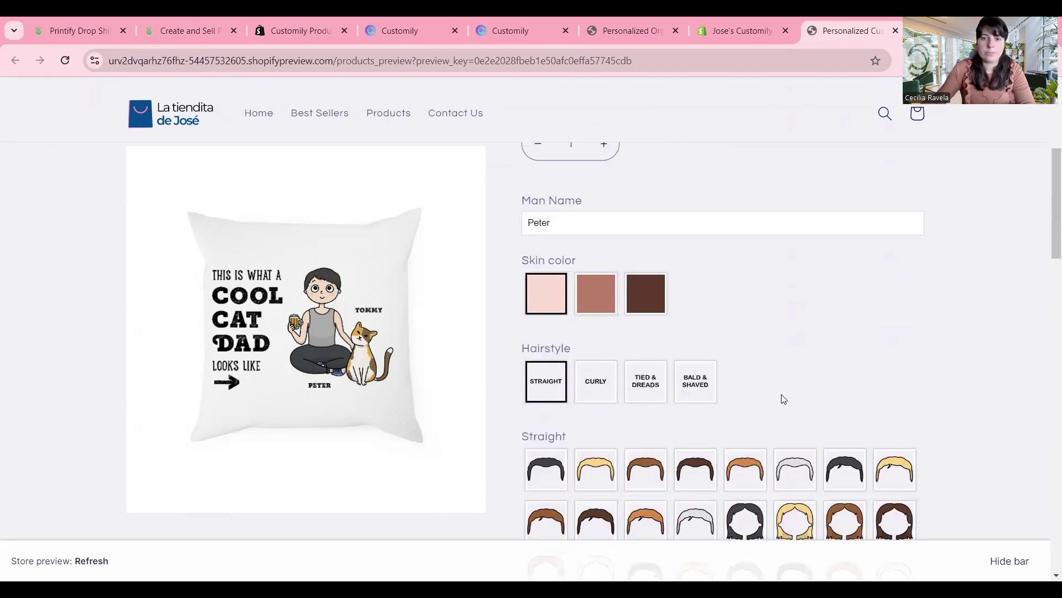
pyautogui.scroll(-4, 778, 392)
pyautogui.scroll(5, 629, 278)
pyautogui.click(596, 224)
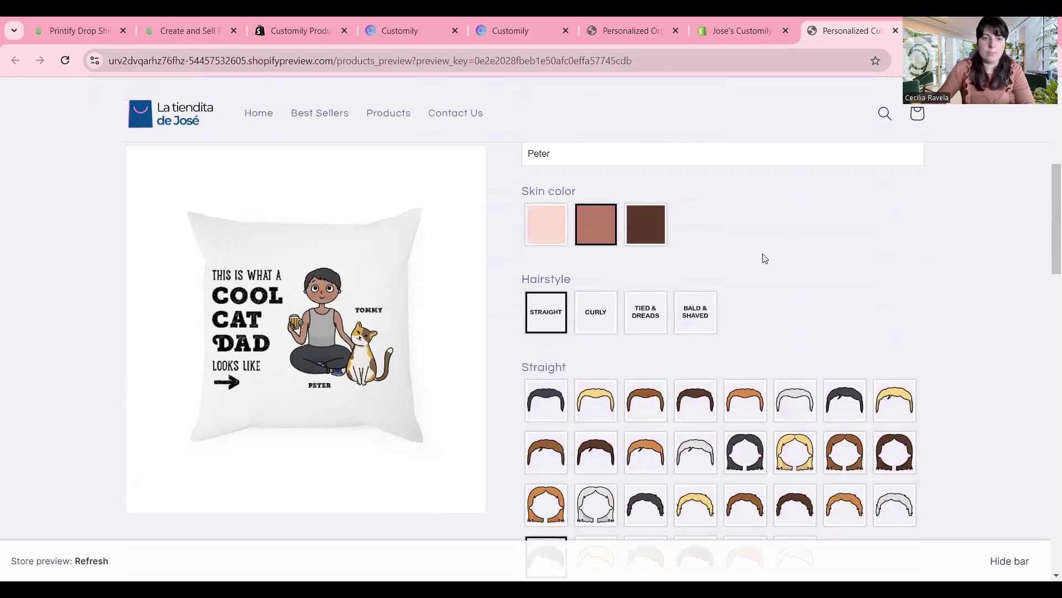
# Open the enlarged preview of the calico cat variation, save its image and close it.
pyautogui.scroll(-11, 766, 258)
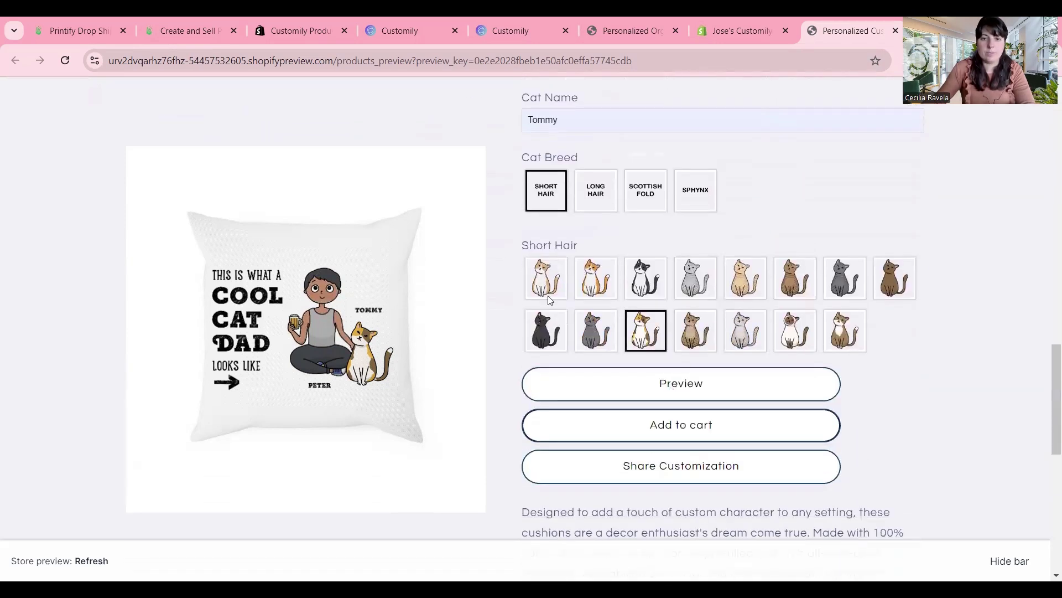
pyautogui.rightClick(549, 296)
pyautogui.press('Escape')
pyautogui.press('Escape')
# Look over the cushion page's personalization options and compare them with the product image.
pyautogui.scroll(11, 653, 371)
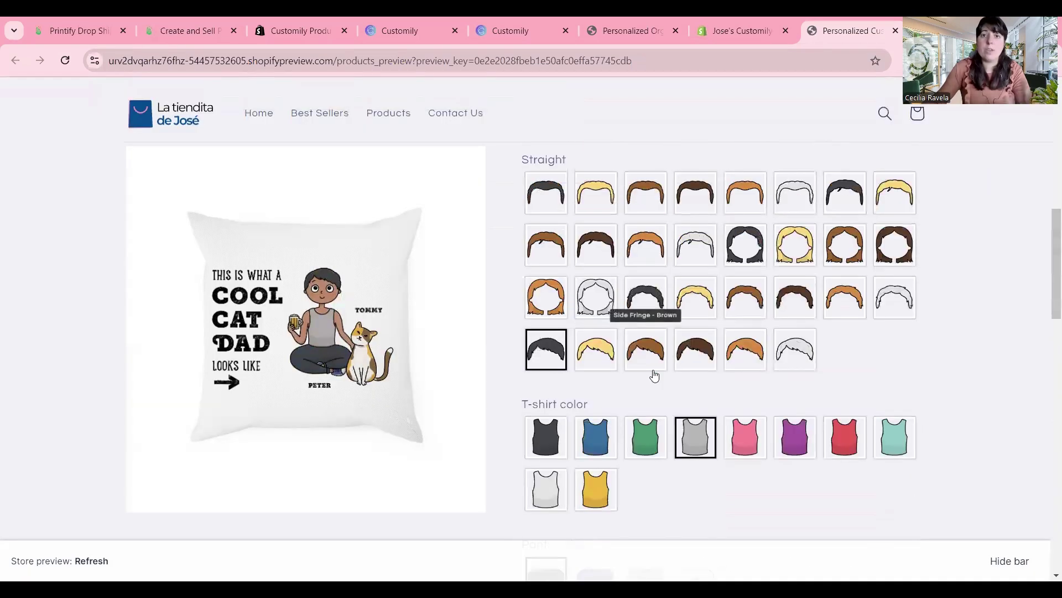
pyautogui.scroll(8, 654, 375)
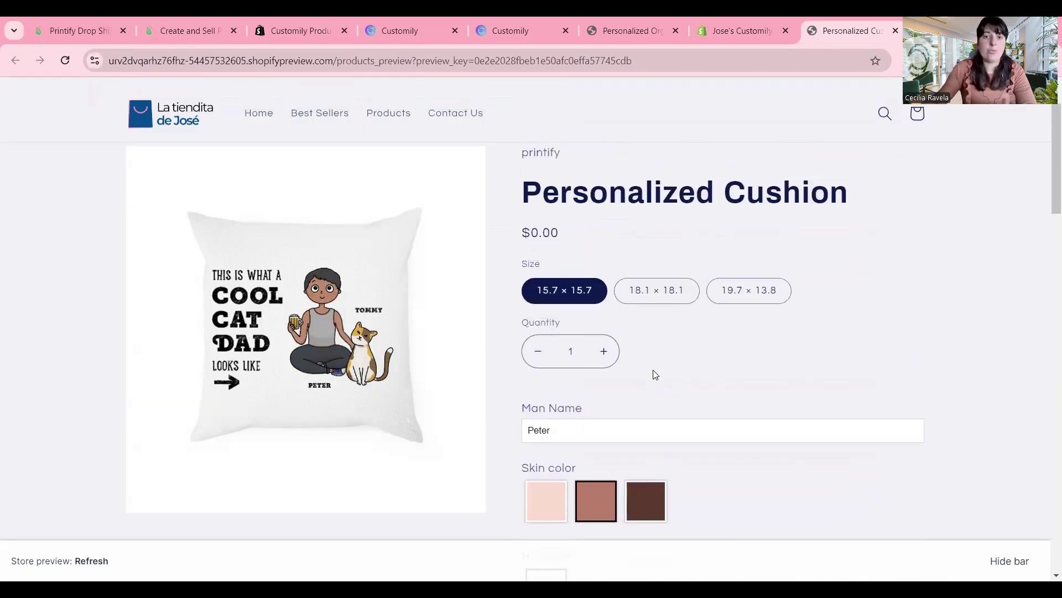
pyautogui.scroll(1, 654, 373)
pyautogui.scroll(-10, 660, 378)
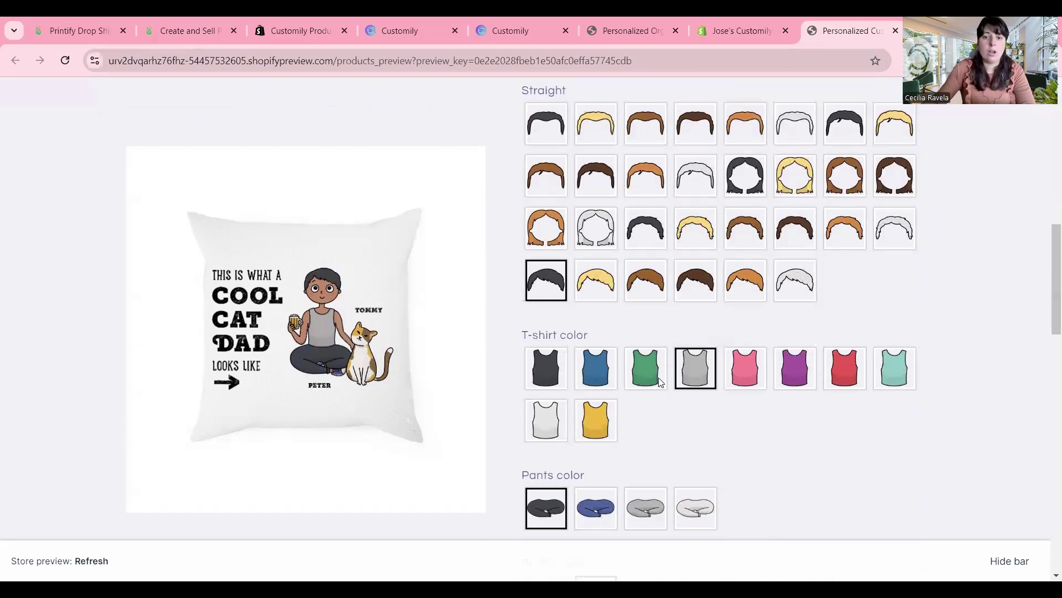
pyautogui.scroll(-10, 660, 382)
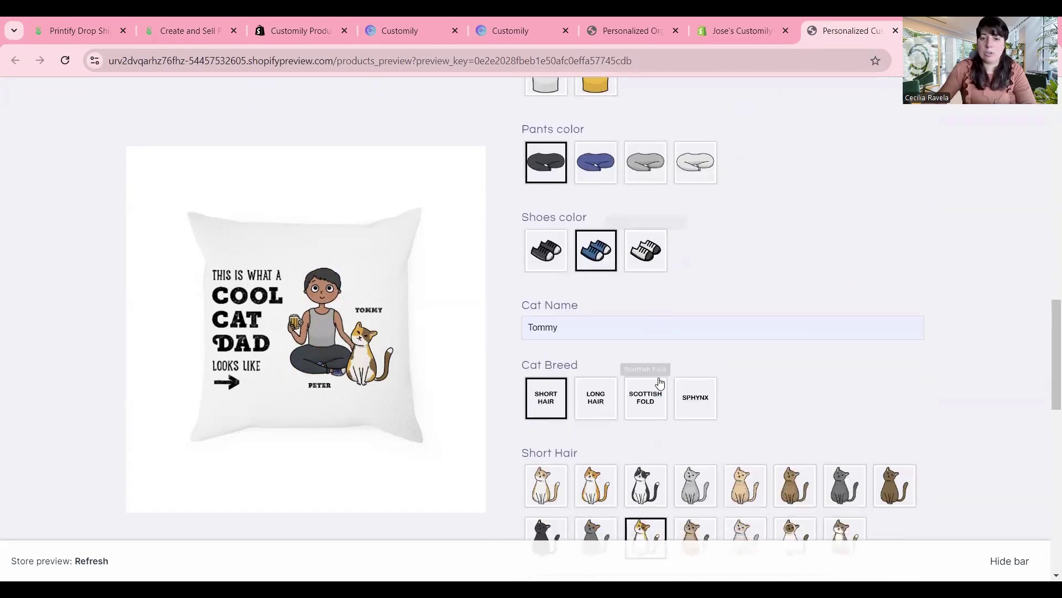
pyautogui.scroll(15, 667, 396)
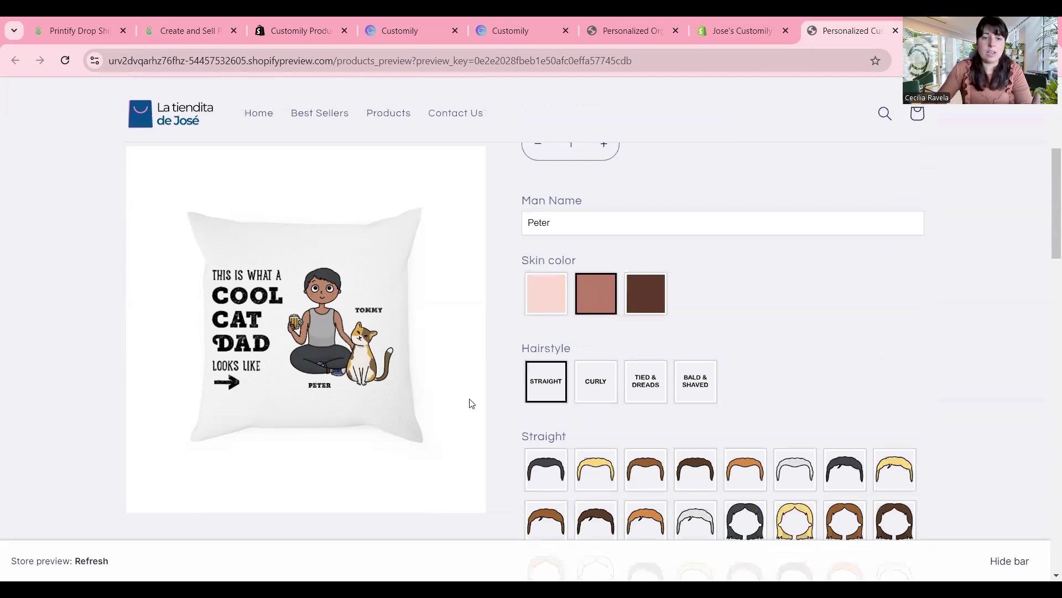
pyautogui.scroll(5, 594, 412)
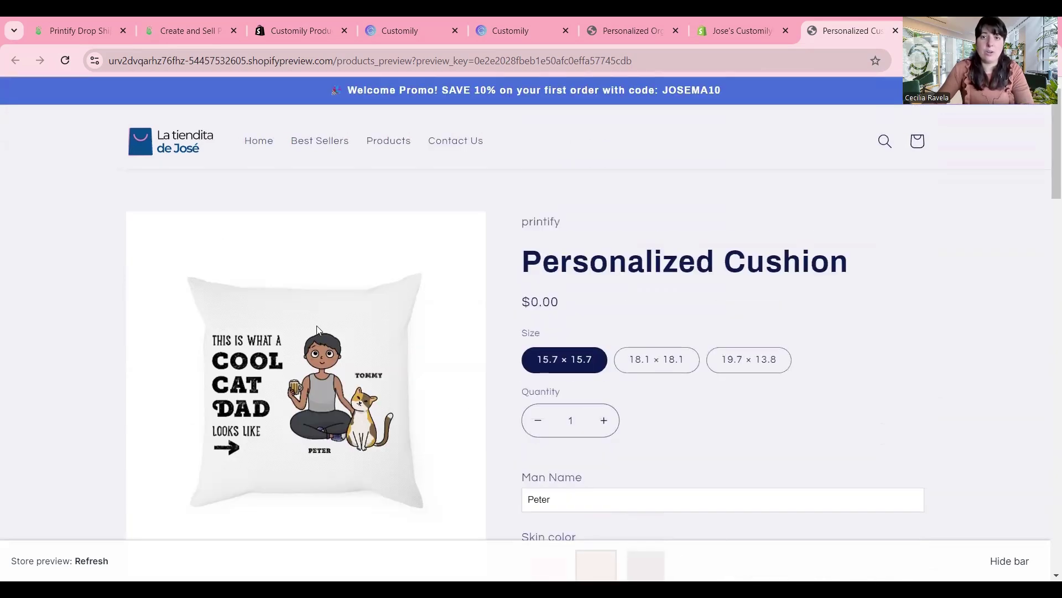
# Return to the Personalized Cushion product in Shopify admin and upload the three saved preview images to its media.
pyautogui.click(717, 31)
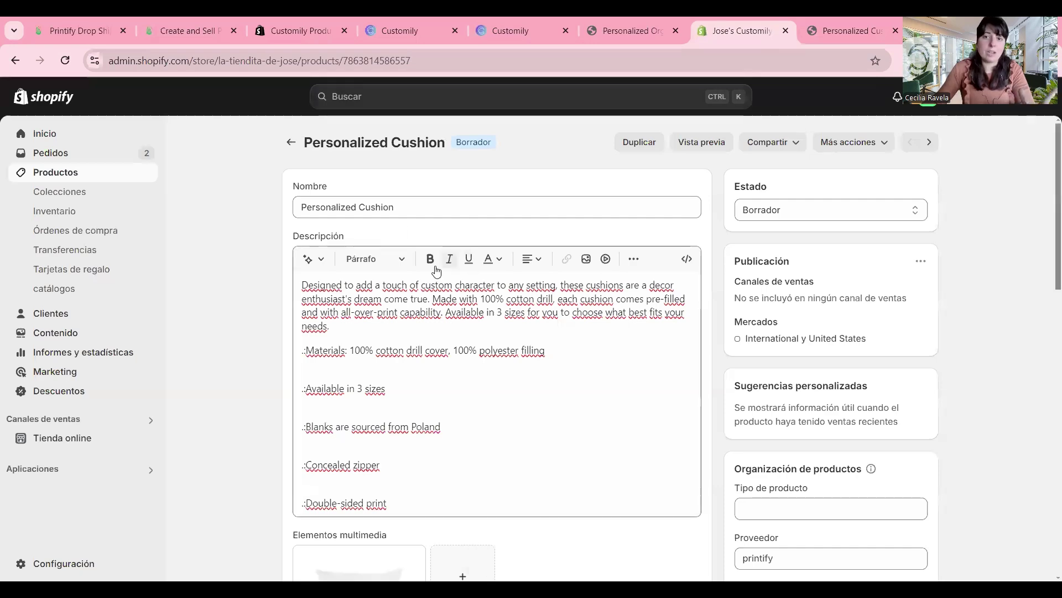
pyautogui.scroll(-6, 437, 266)
pyautogui.click(465, 236)
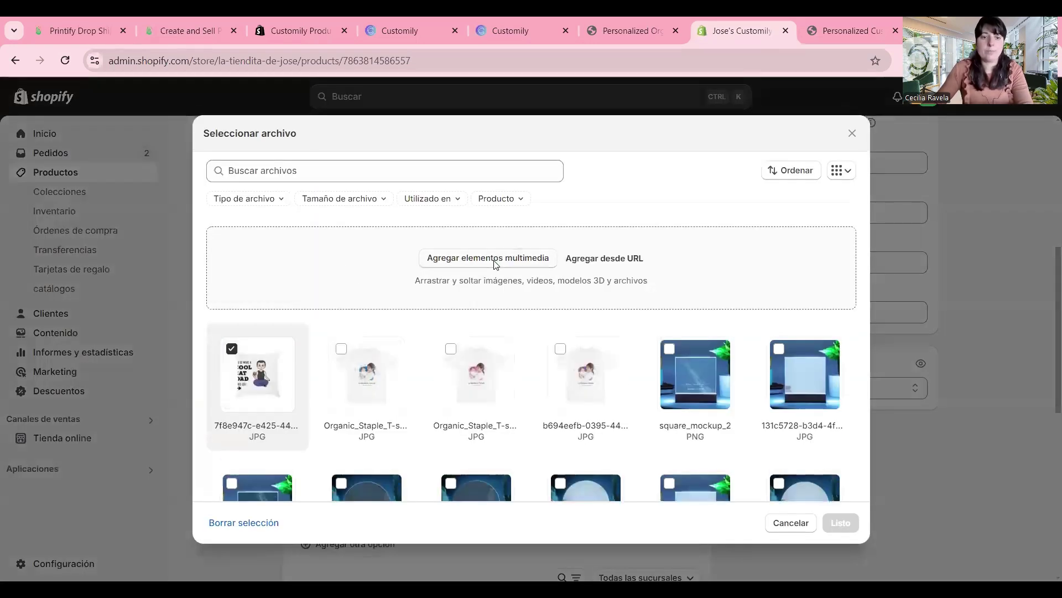
pyautogui.click(488, 259)
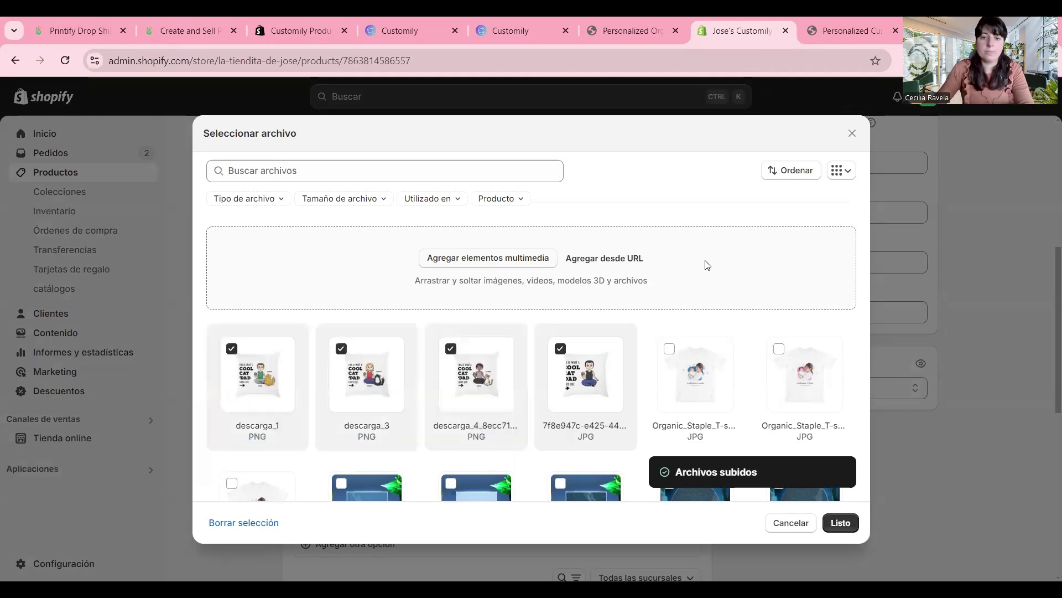
pyautogui.click(841, 523)
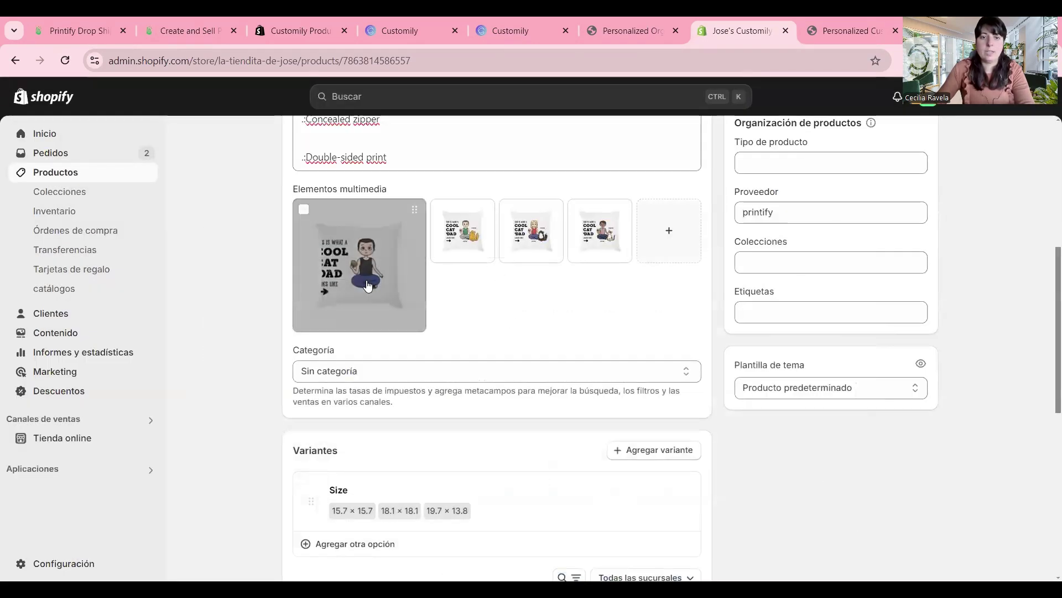
# Delete the original cushion mockup without a cat from the product's media and check the size variants.
pyautogui.click(304, 210)
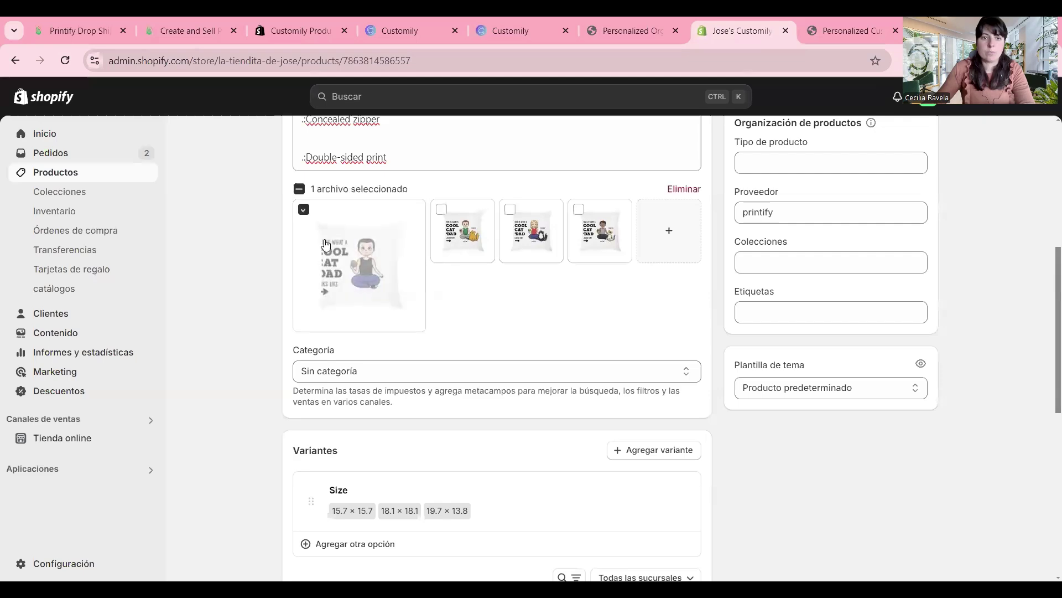
pyautogui.click(684, 189)
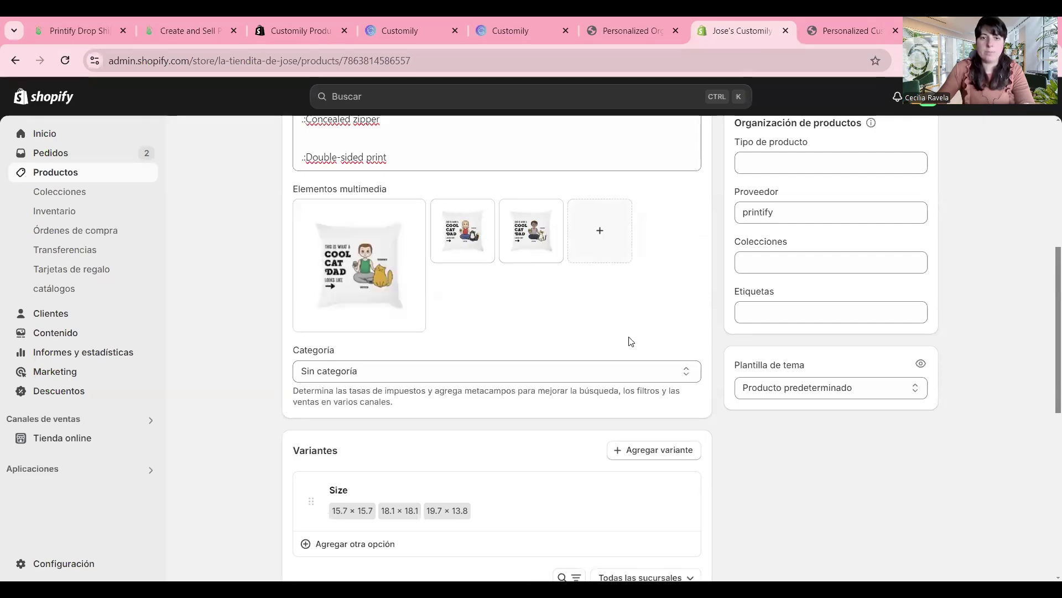
pyautogui.scroll(6, 632, 338)
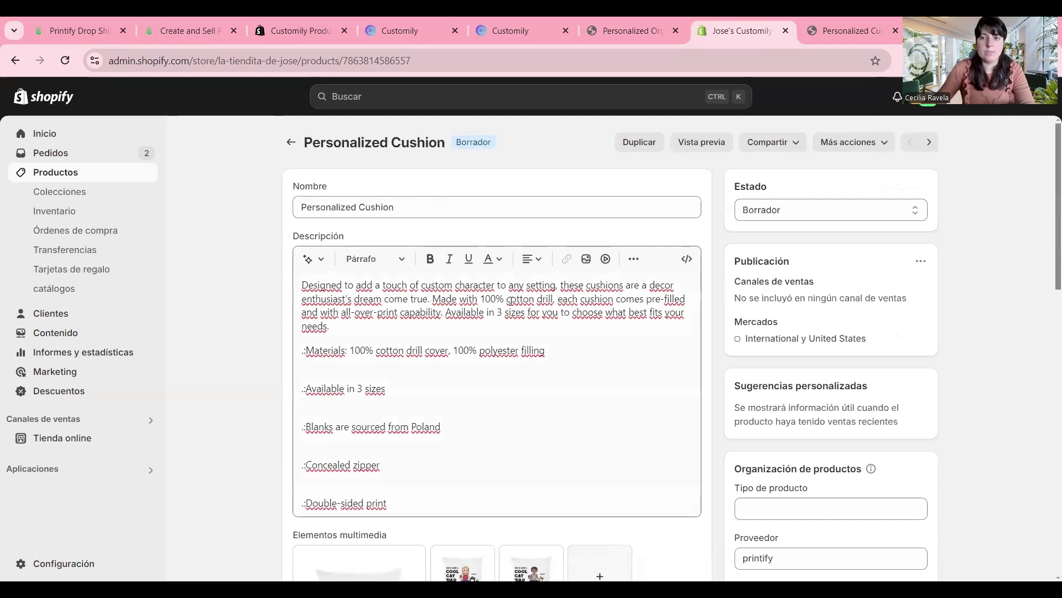
pyautogui.scroll(-10, 627, 338)
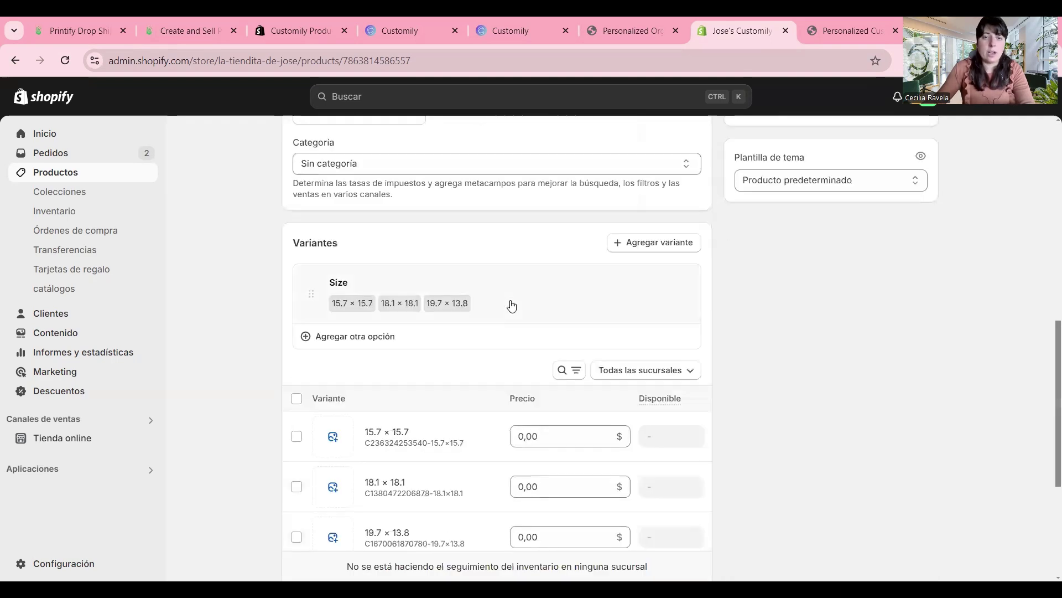
# Set the Personalized Cushion product's status to Activo and save the product.
pyautogui.scroll(10, 510, 304)
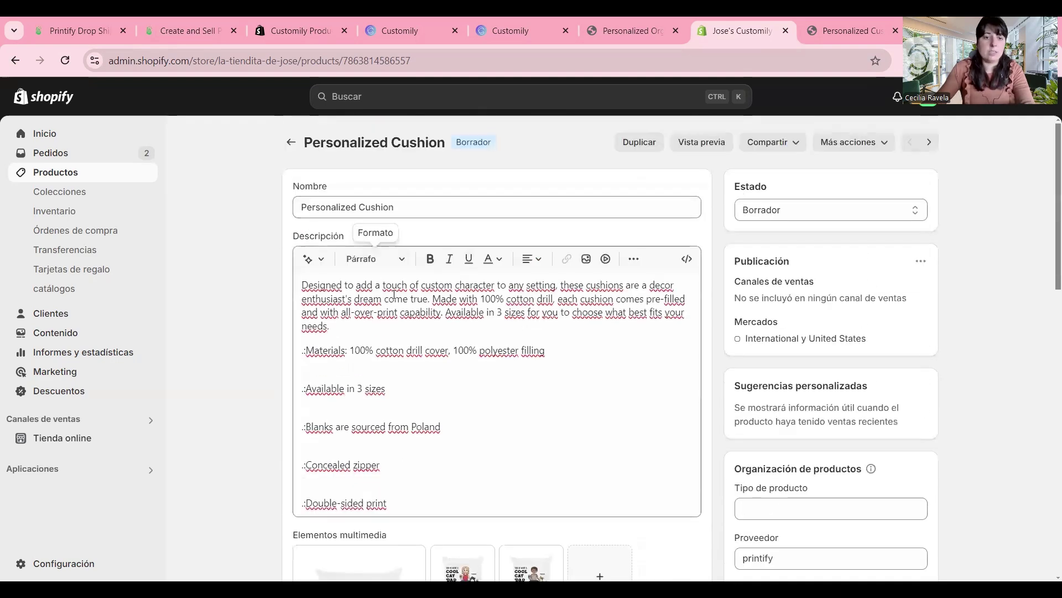
pyautogui.click(759, 209)
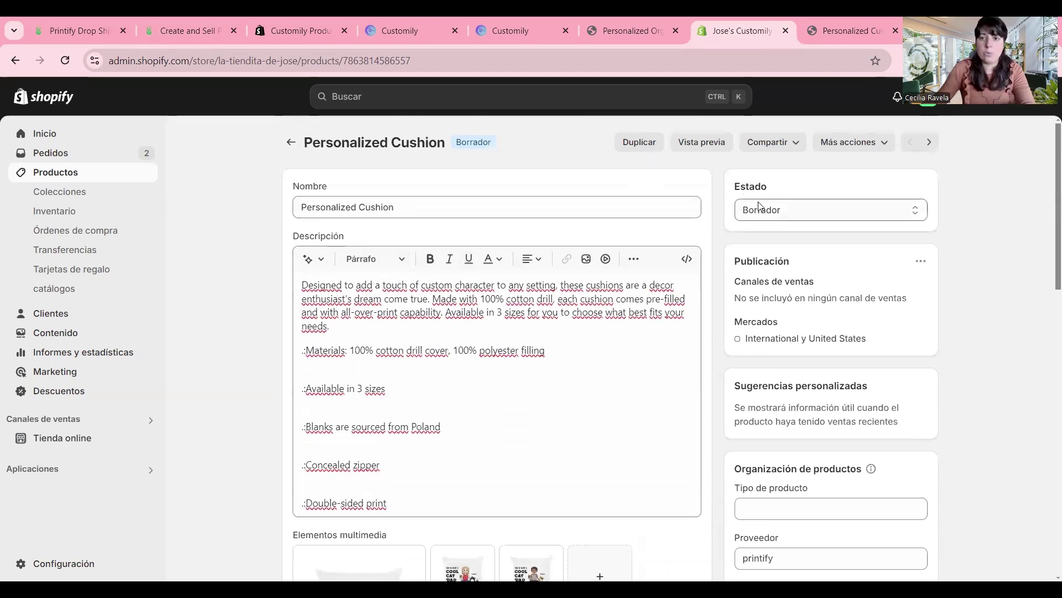
pyautogui.press('Escape')
pyautogui.click(763, 228)
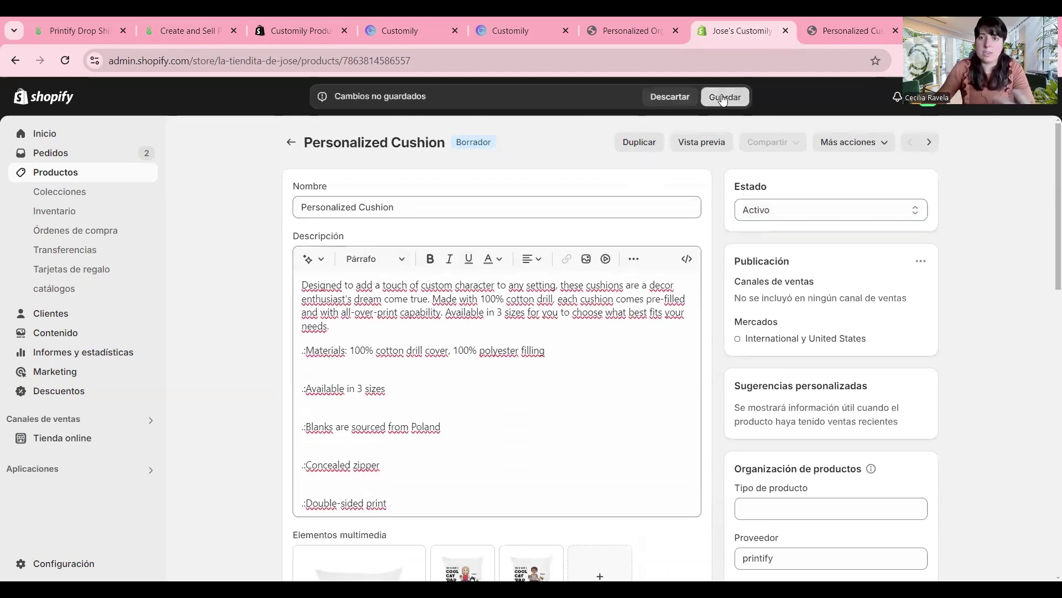
pyautogui.click(724, 97)
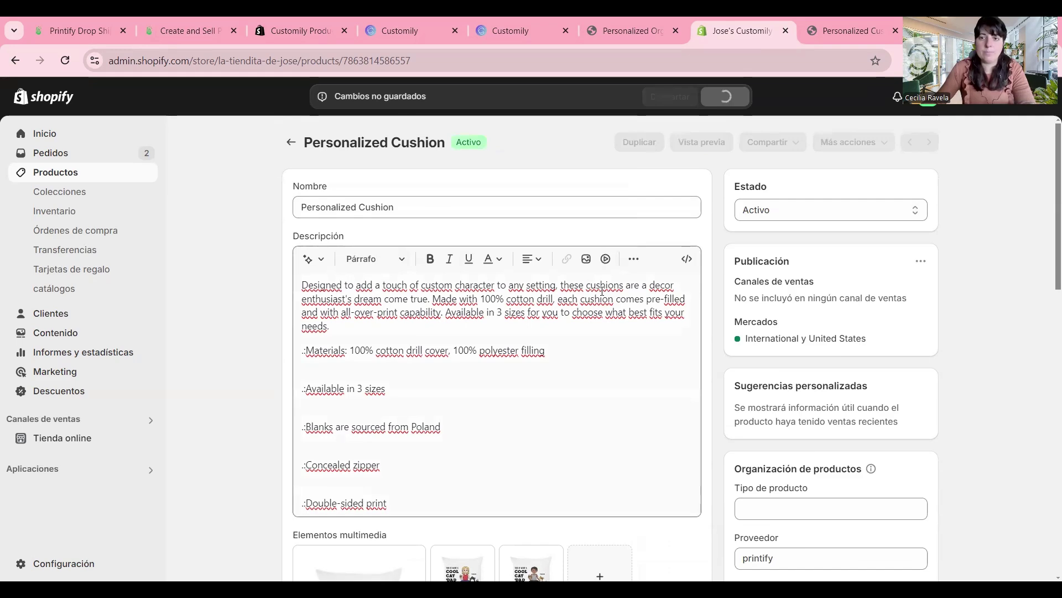
# Reload the Personalized Cushion storefront preview and check its product images, personalization options and description.
pyautogui.click(846, 30)
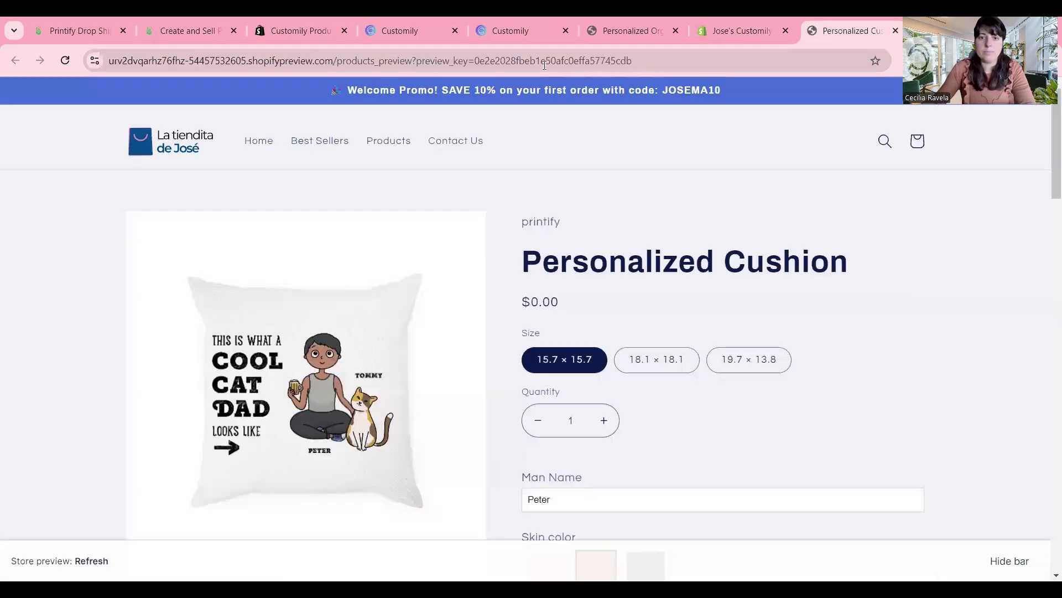
pyautogui.click(63, 60)
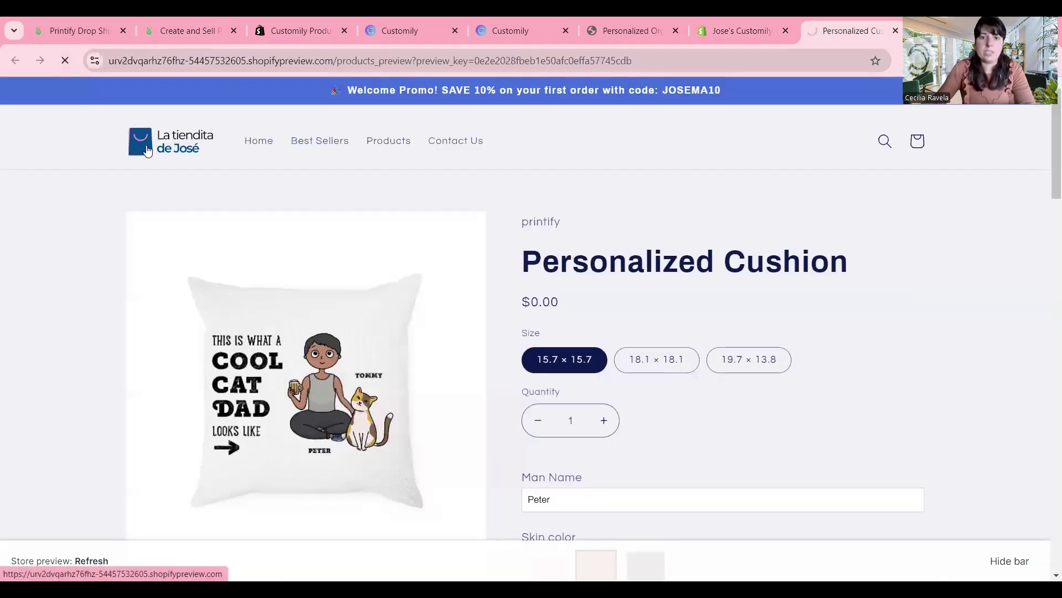
pyautogui.scroll(-5, 99, 262)
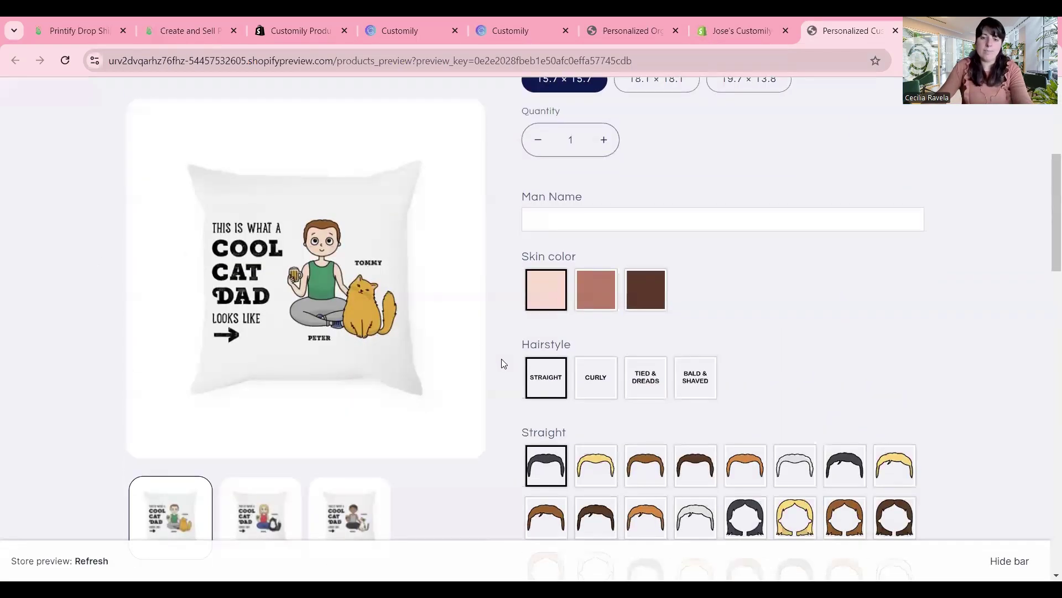
pyautogui.scroll(5, 501, 360)
pyautogui.scroll(-10, 624, 332)
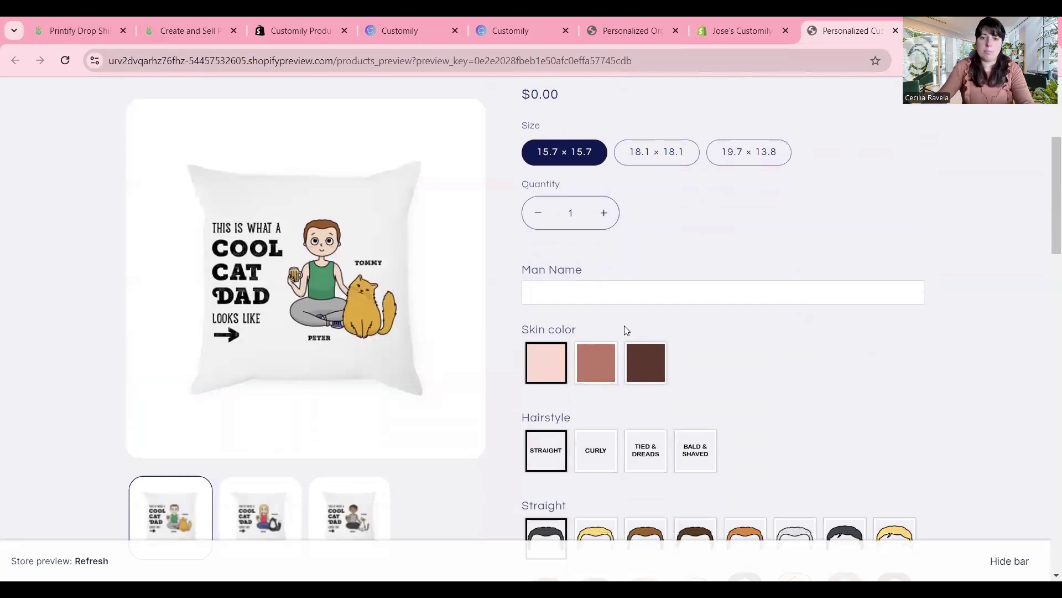
pyautogui.scroll(-12, 676, 325)
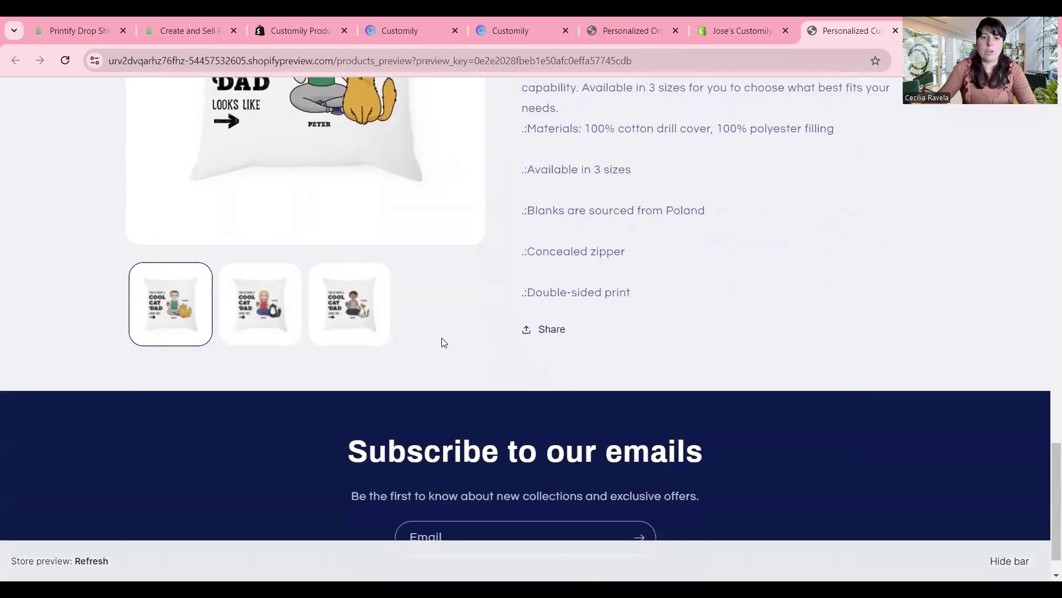
pyautogui.scroll(18, 443, 341)
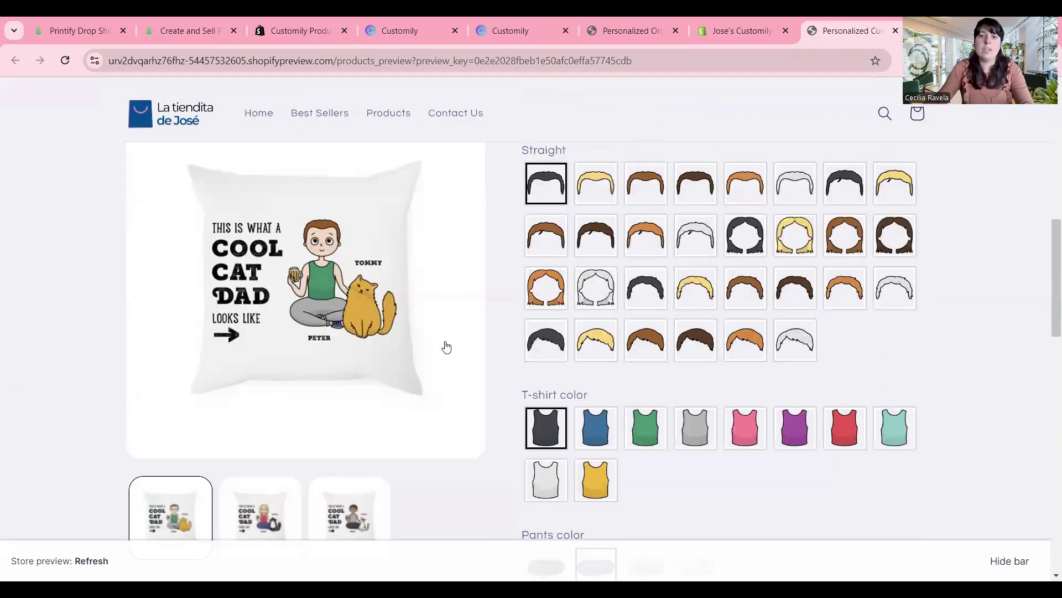
# Switch to Customily's store page for creating personalized products.
pyautogui.click(400, 30)
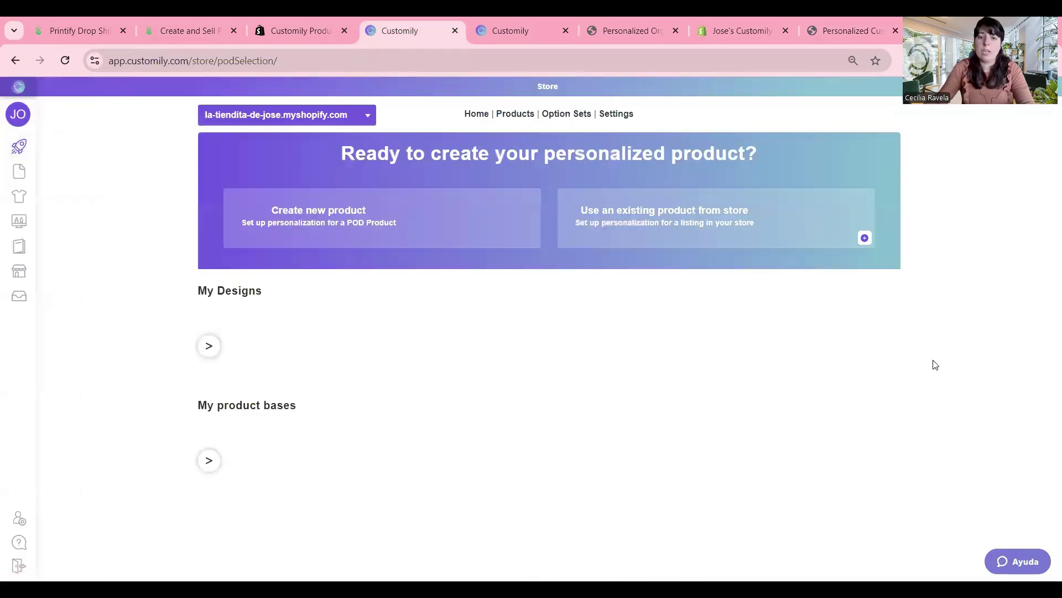